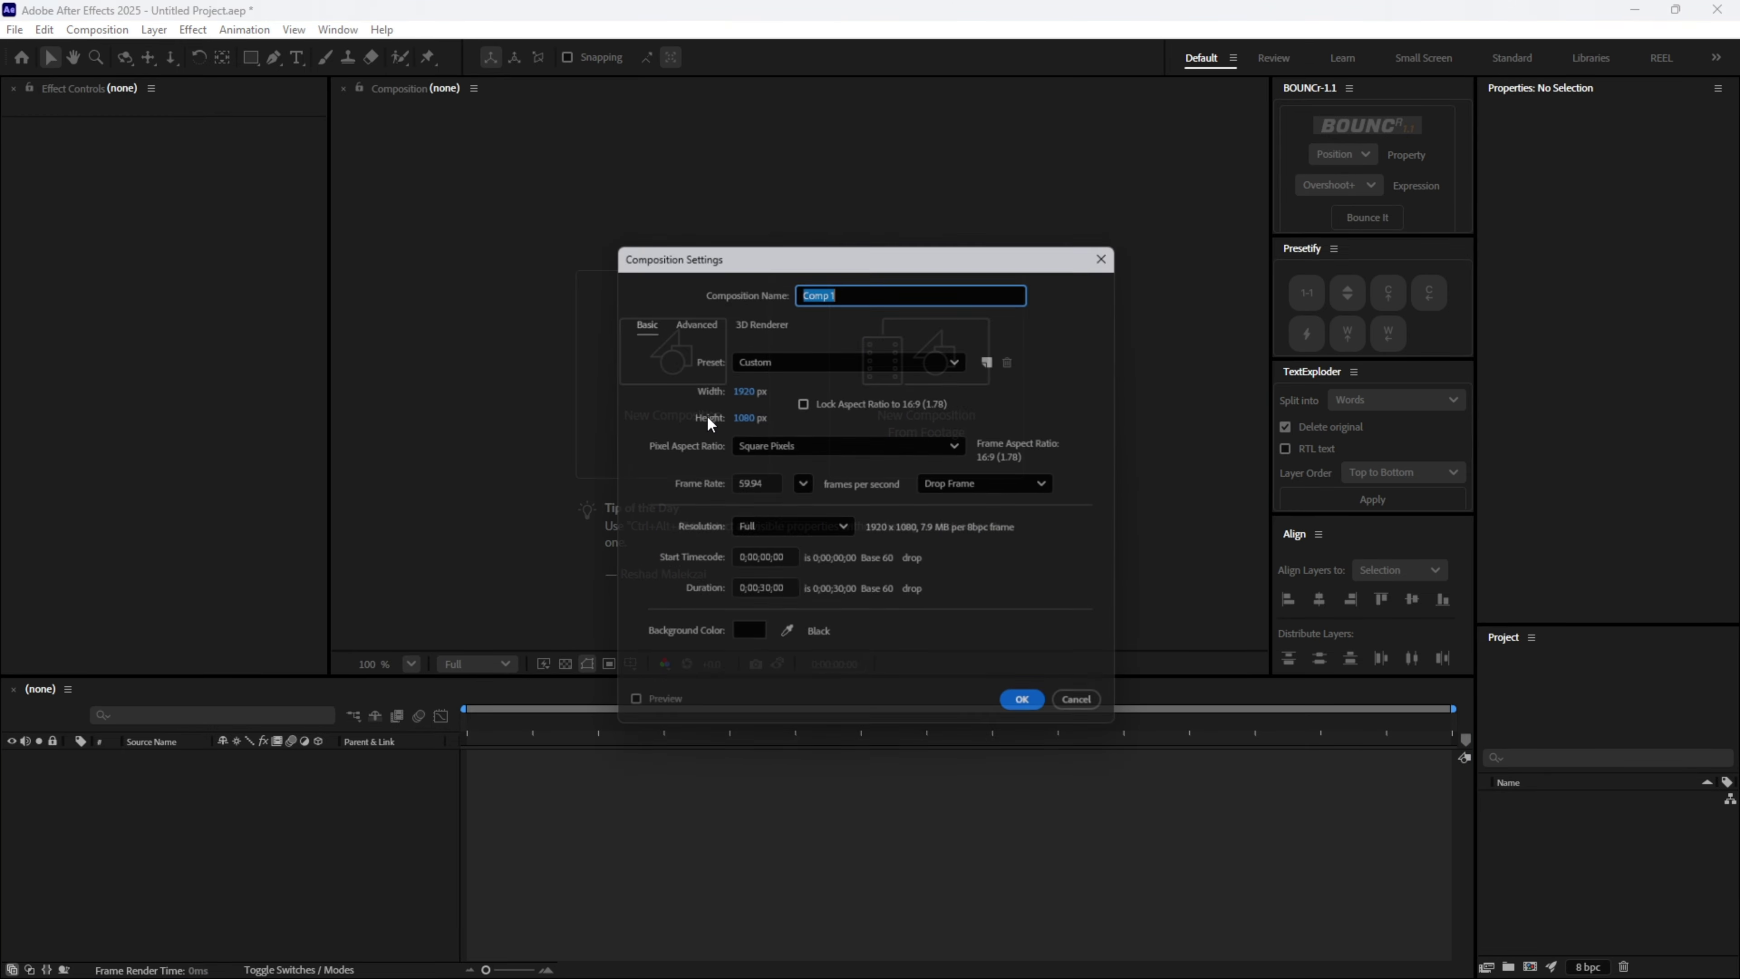
Create the 1920 × 1080, 59.94 fps composition and add a full-frame solid with the colour 7A7373.
click(1039, 716)
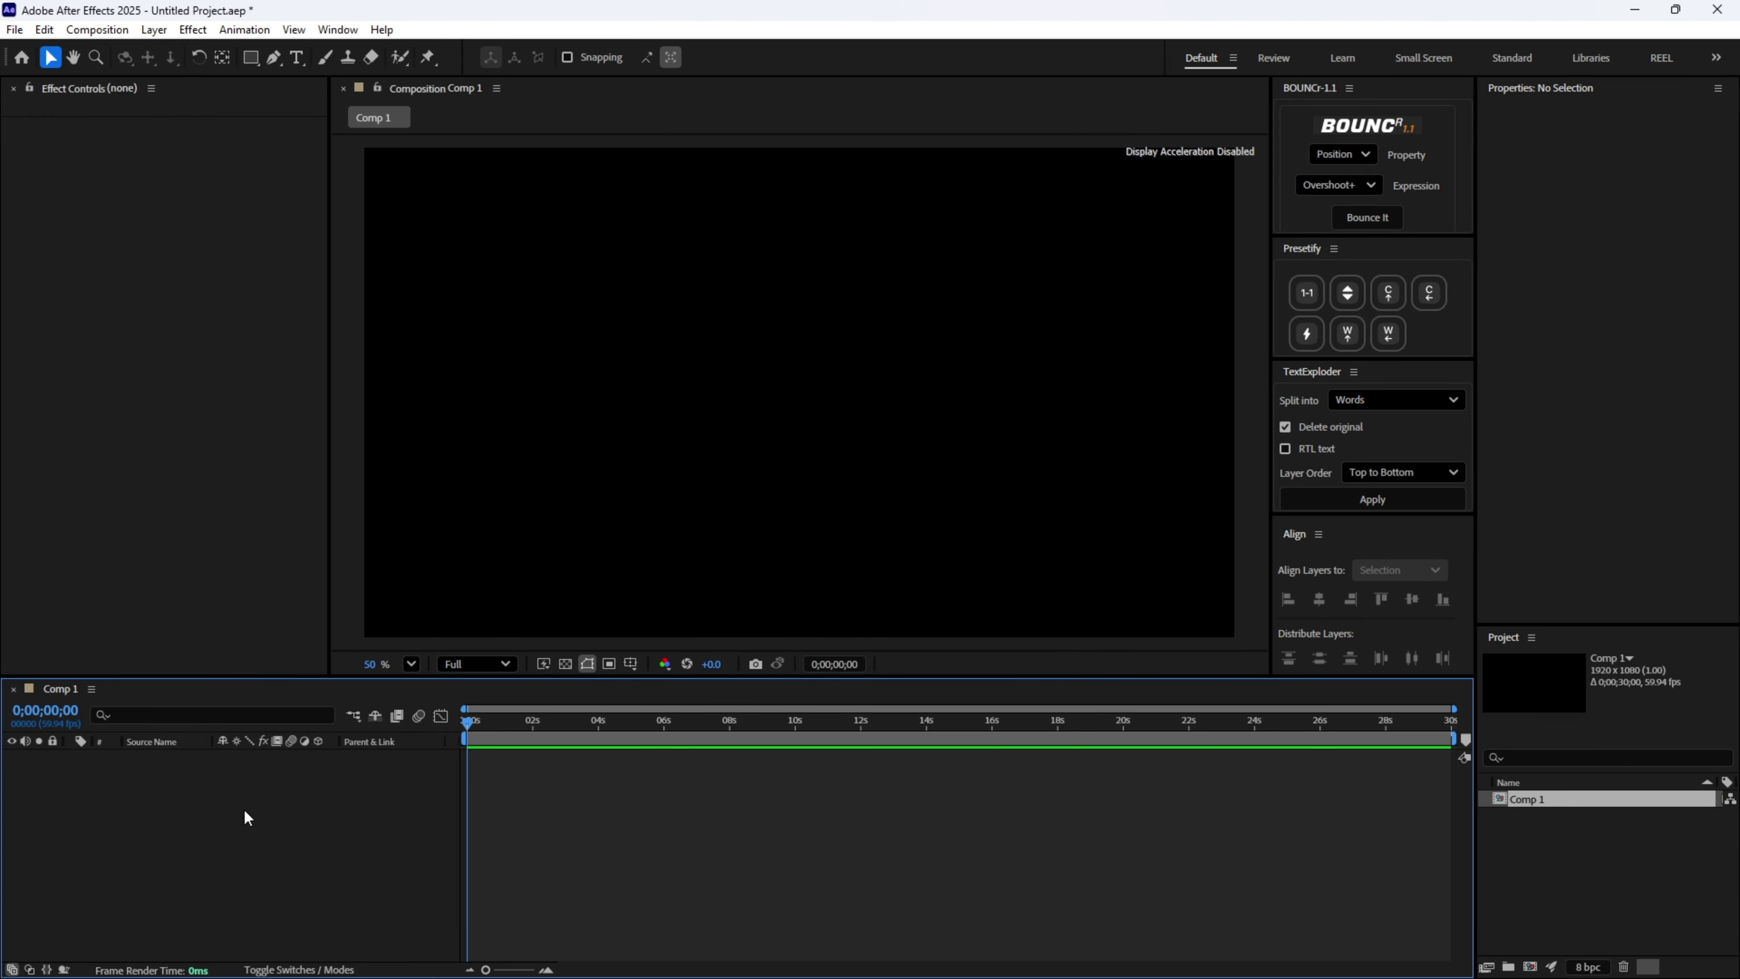
right_click(256, 794)
mouse_move(291, 573)
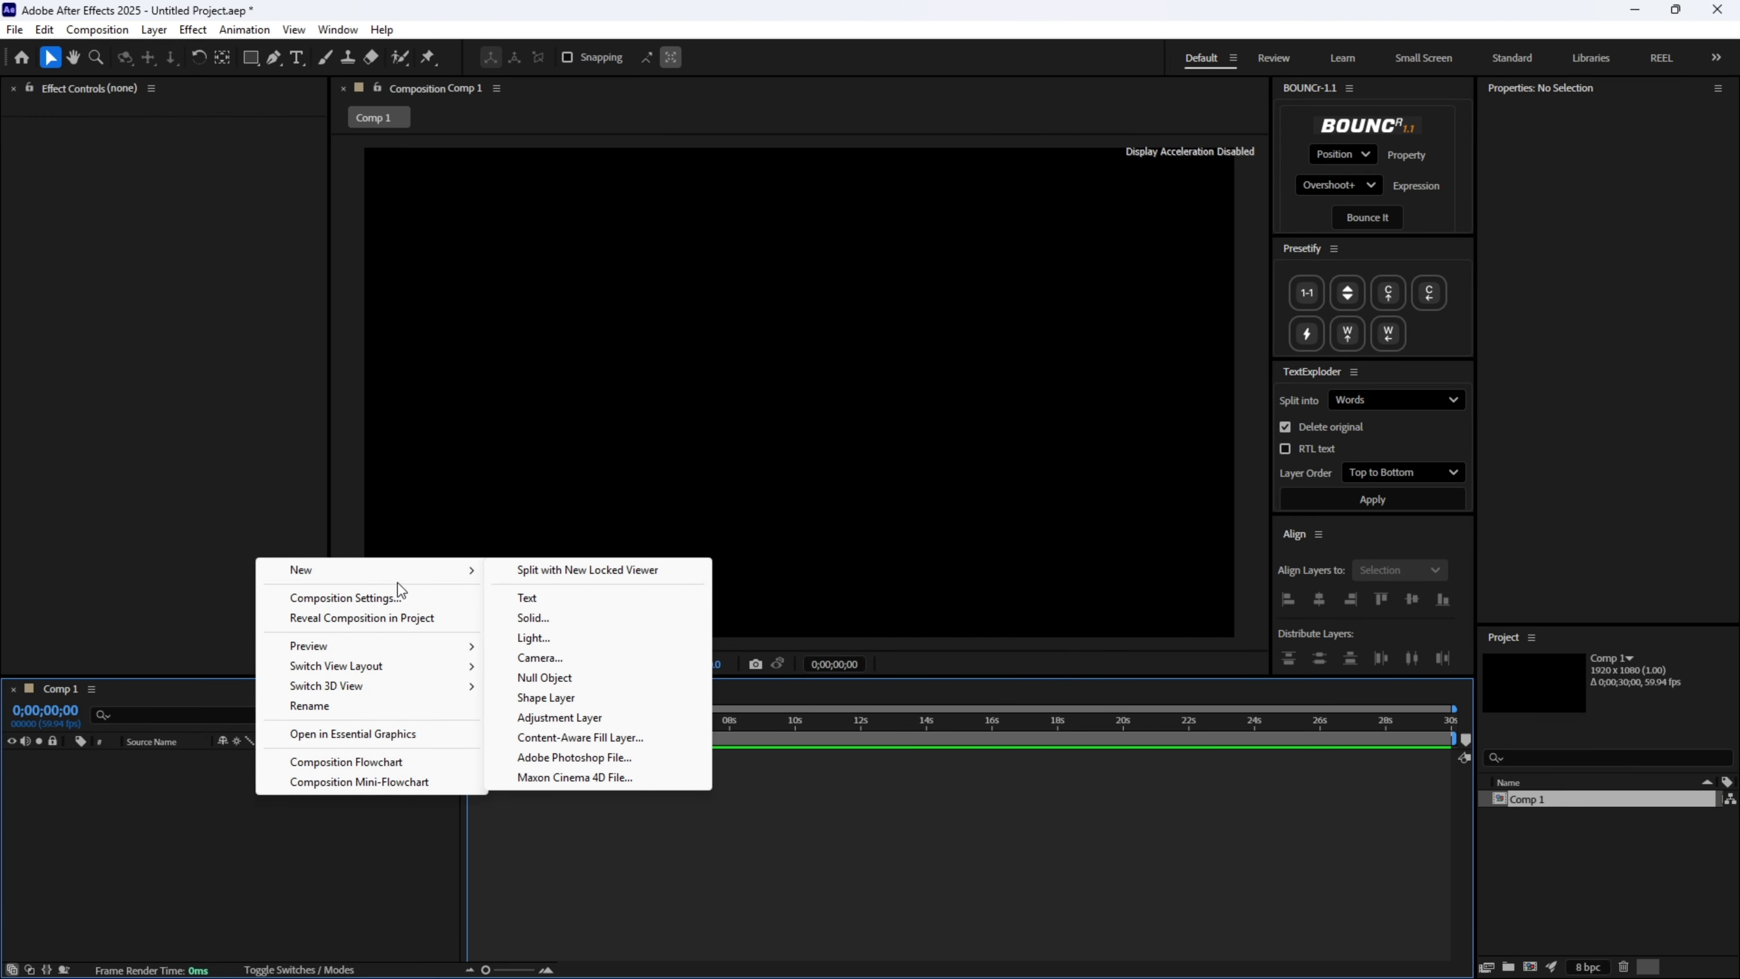
click(563, 618)
click(853, 625)
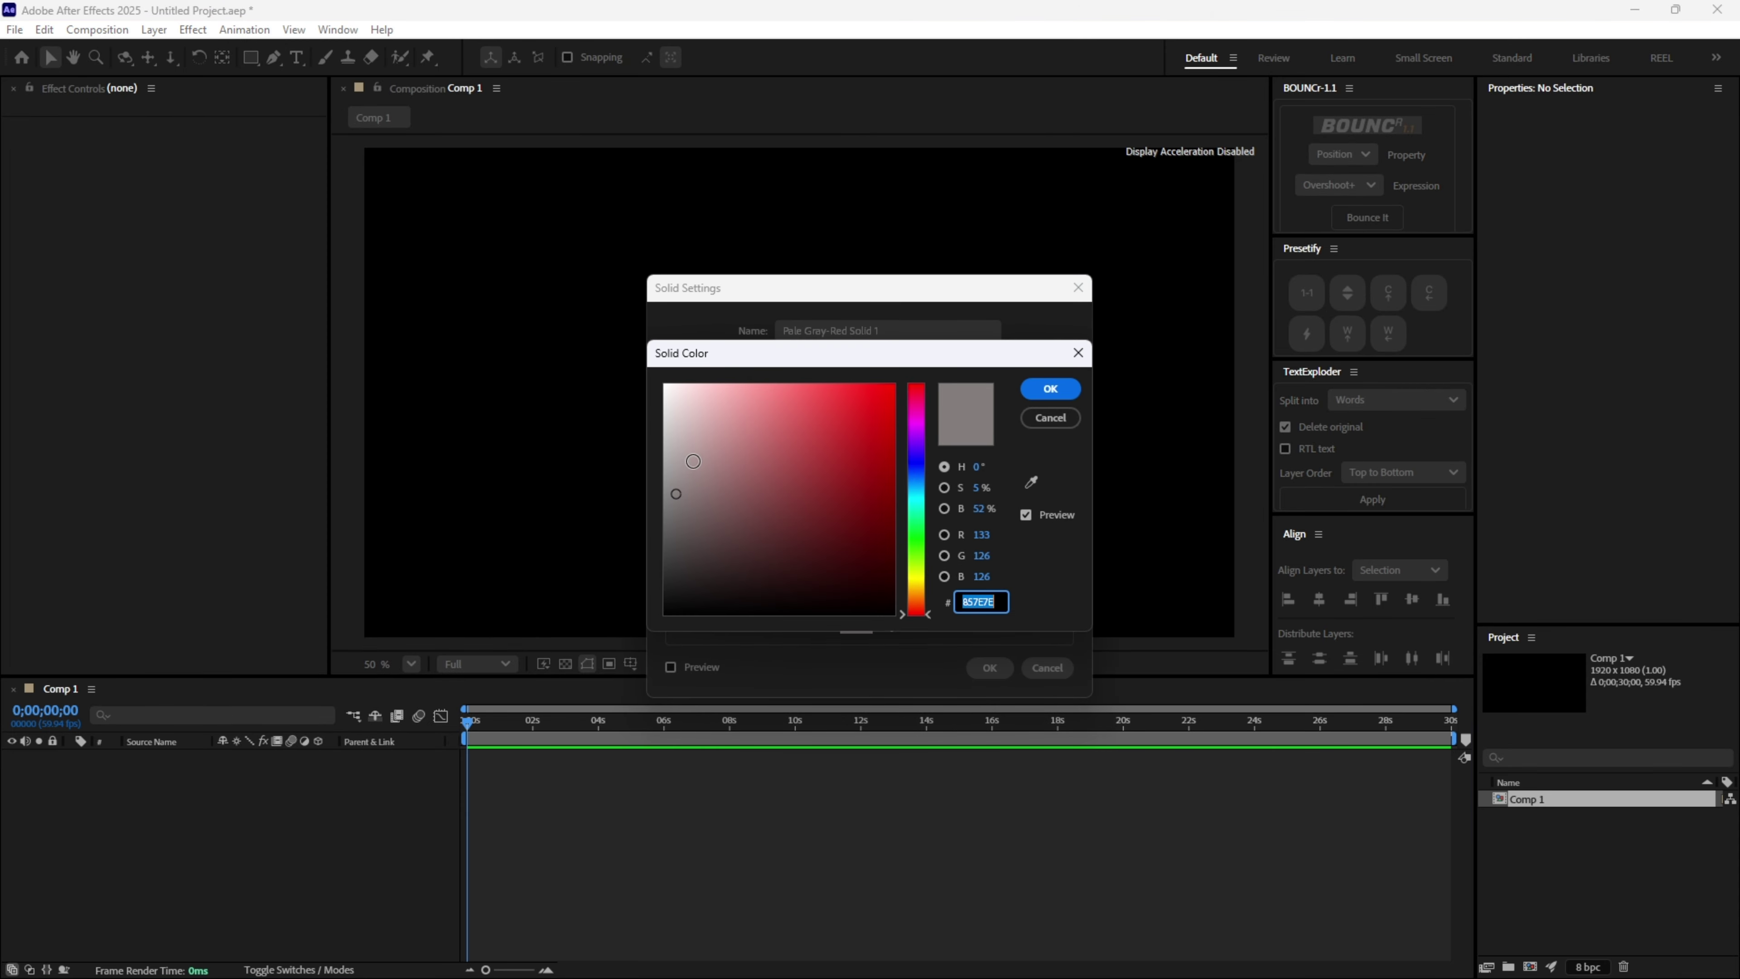
drag(684, 480, 679, 496)
drag(743, 356, 887, 374)
click(820, 521)
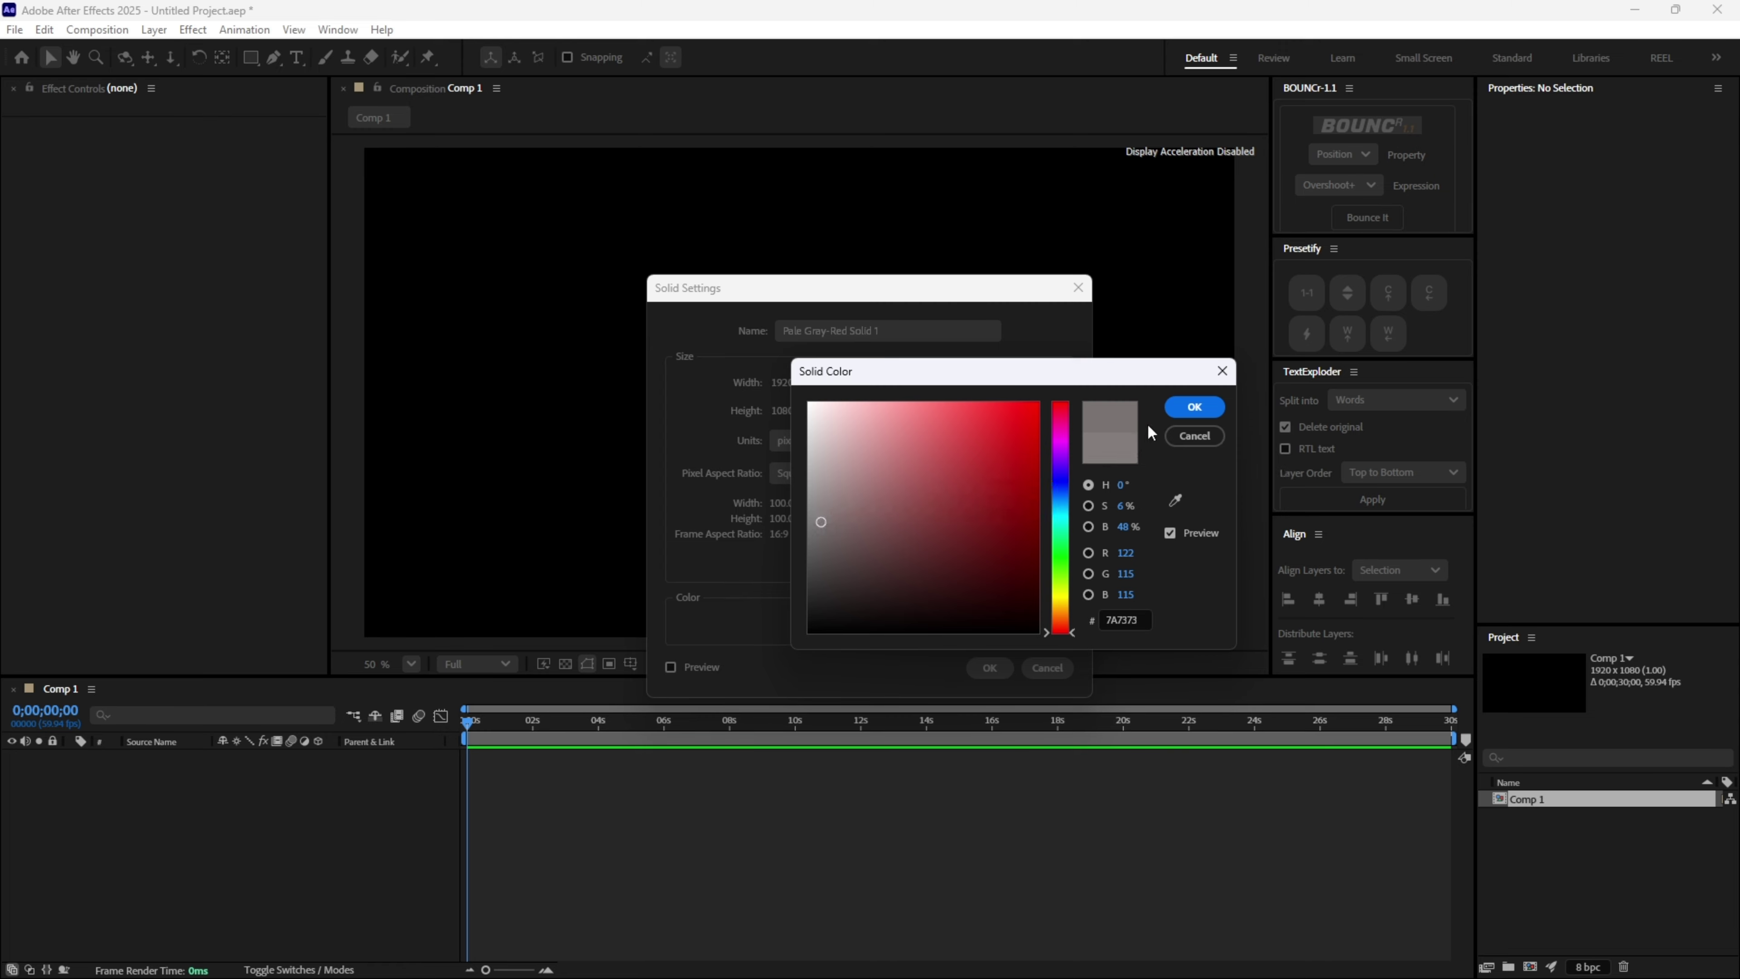
click(1194, 406)
click(990, 667)
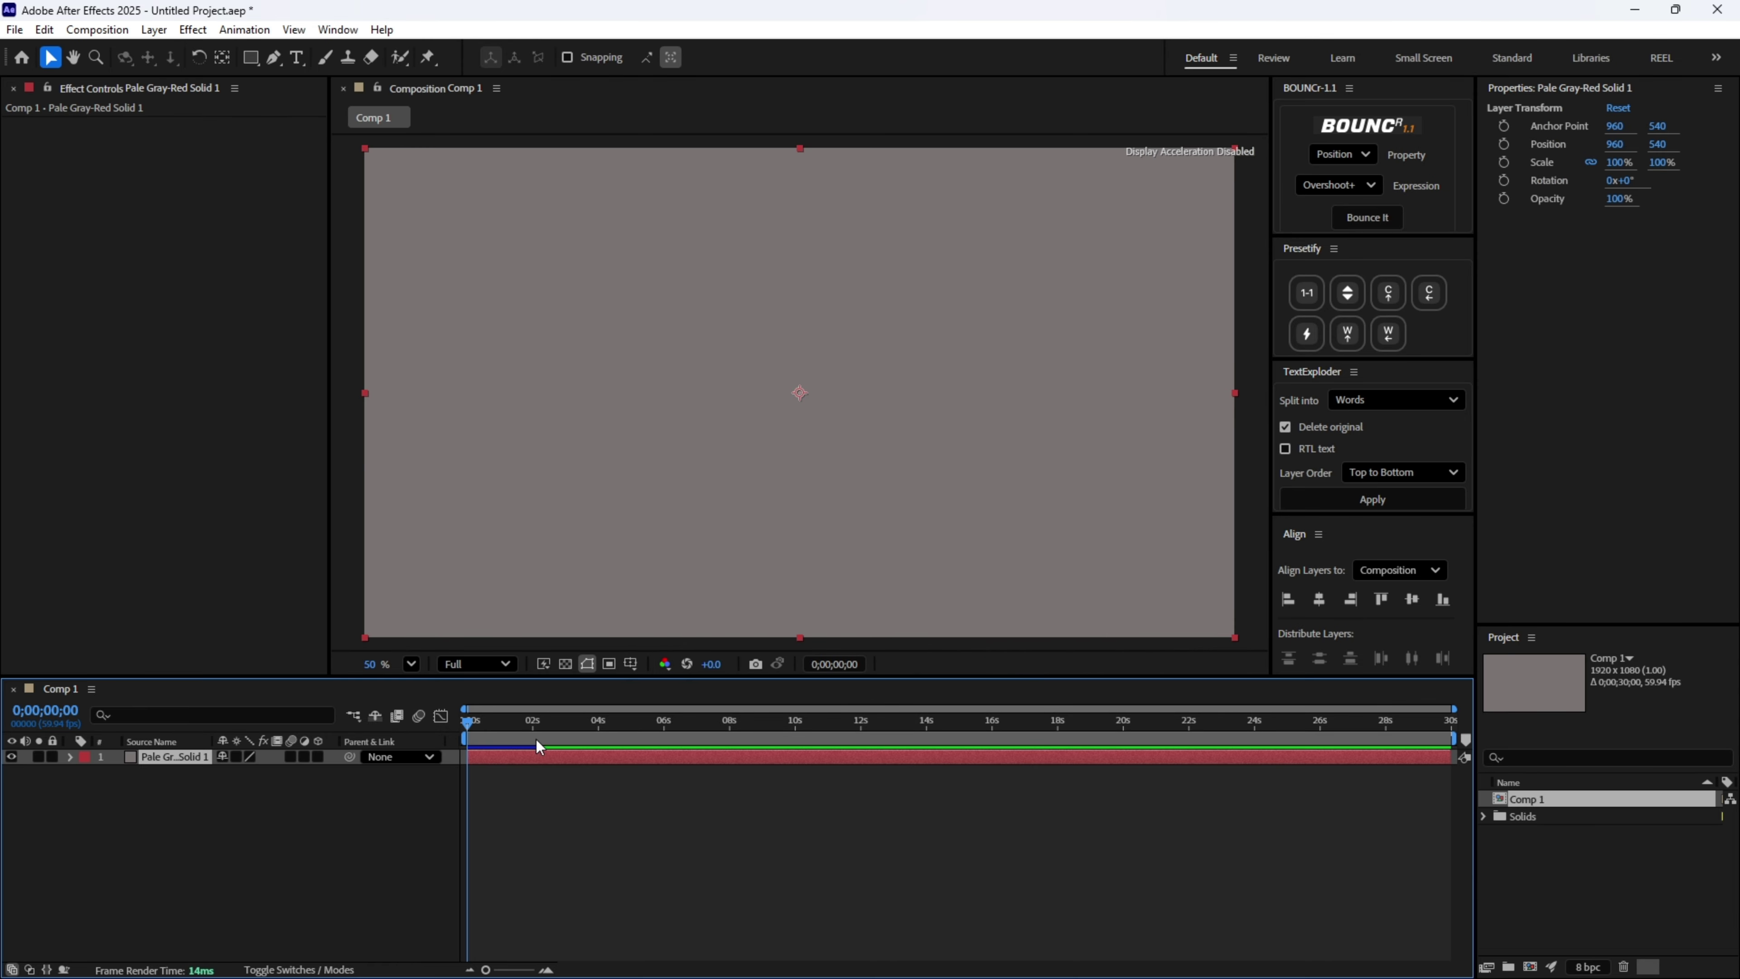
Draw a wide paragraph text box across the middle of the frame and enter "Bounce Text Animation".
click(312, 784)
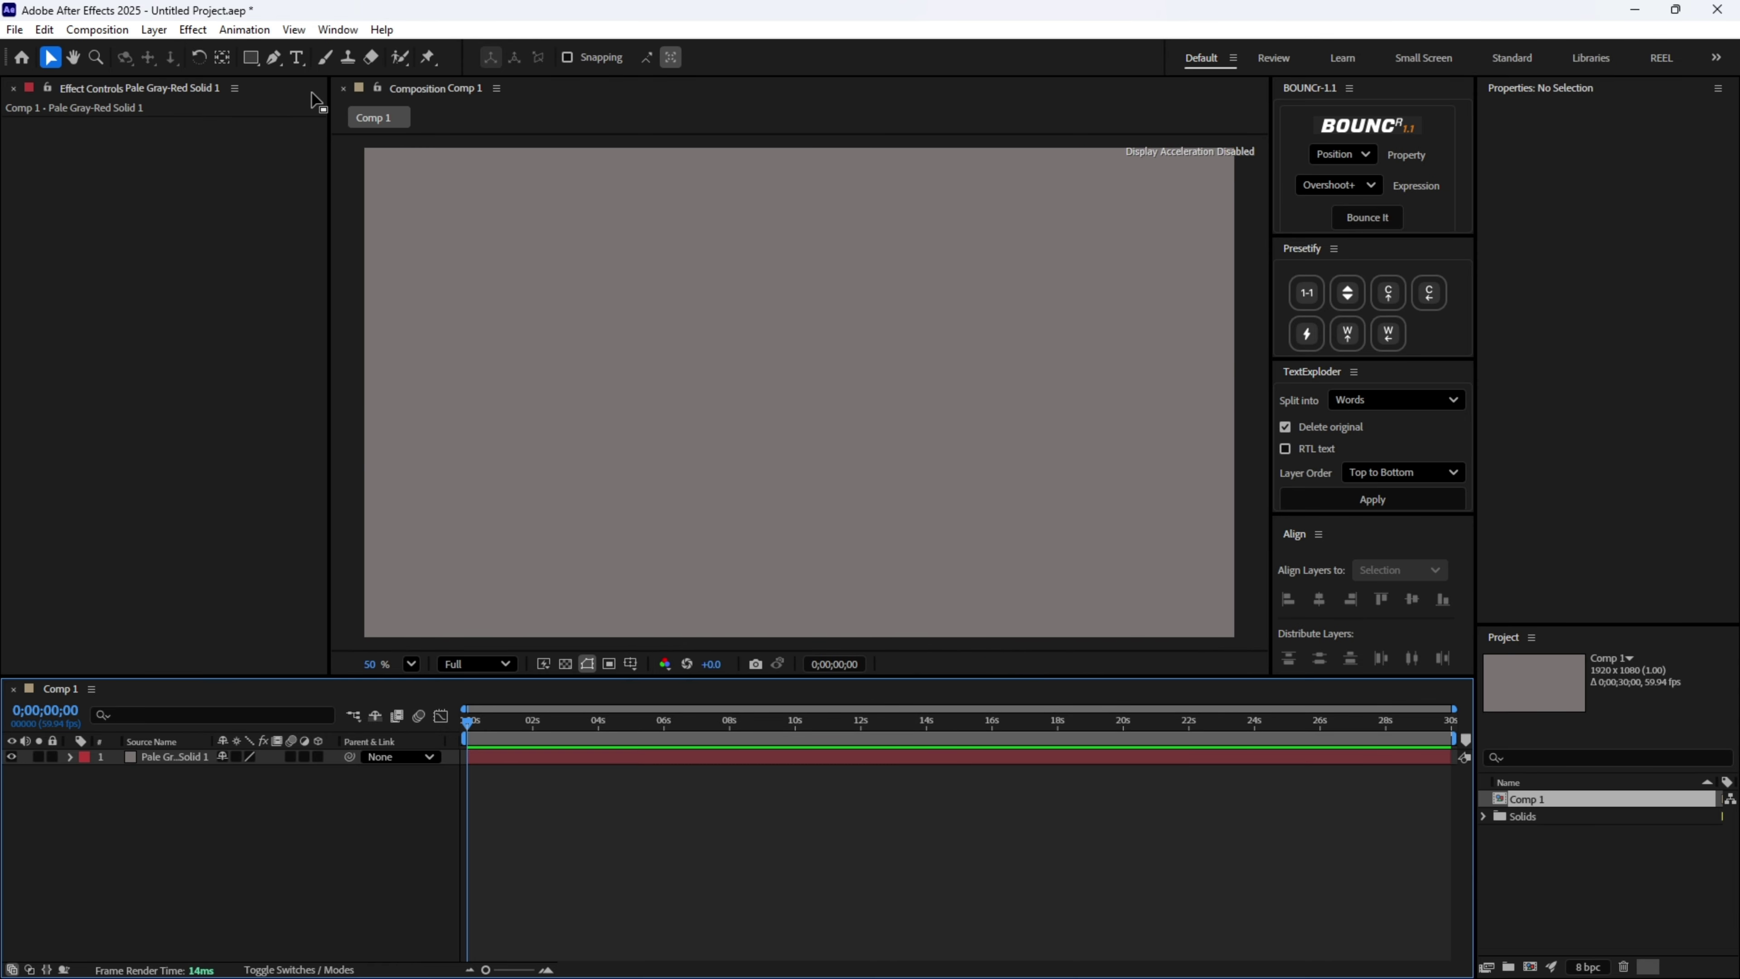
click(296, 57)
drag(411, 356, 1203, 530)
text(Bounce)
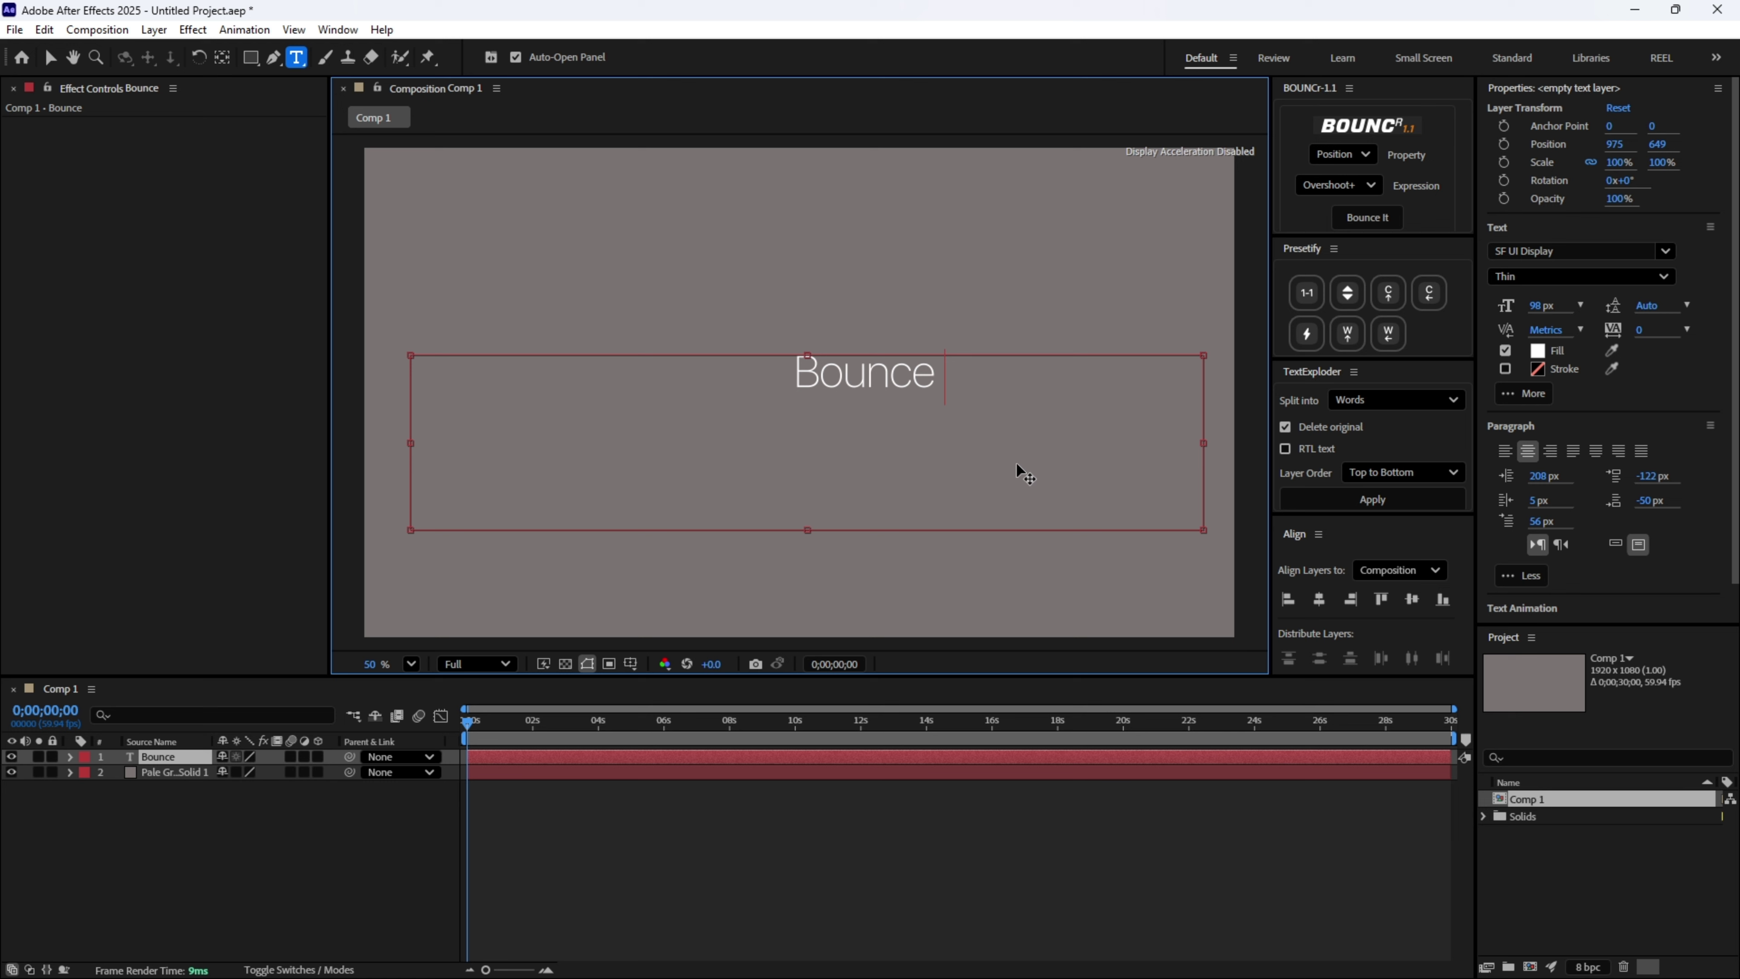
text( Tex)
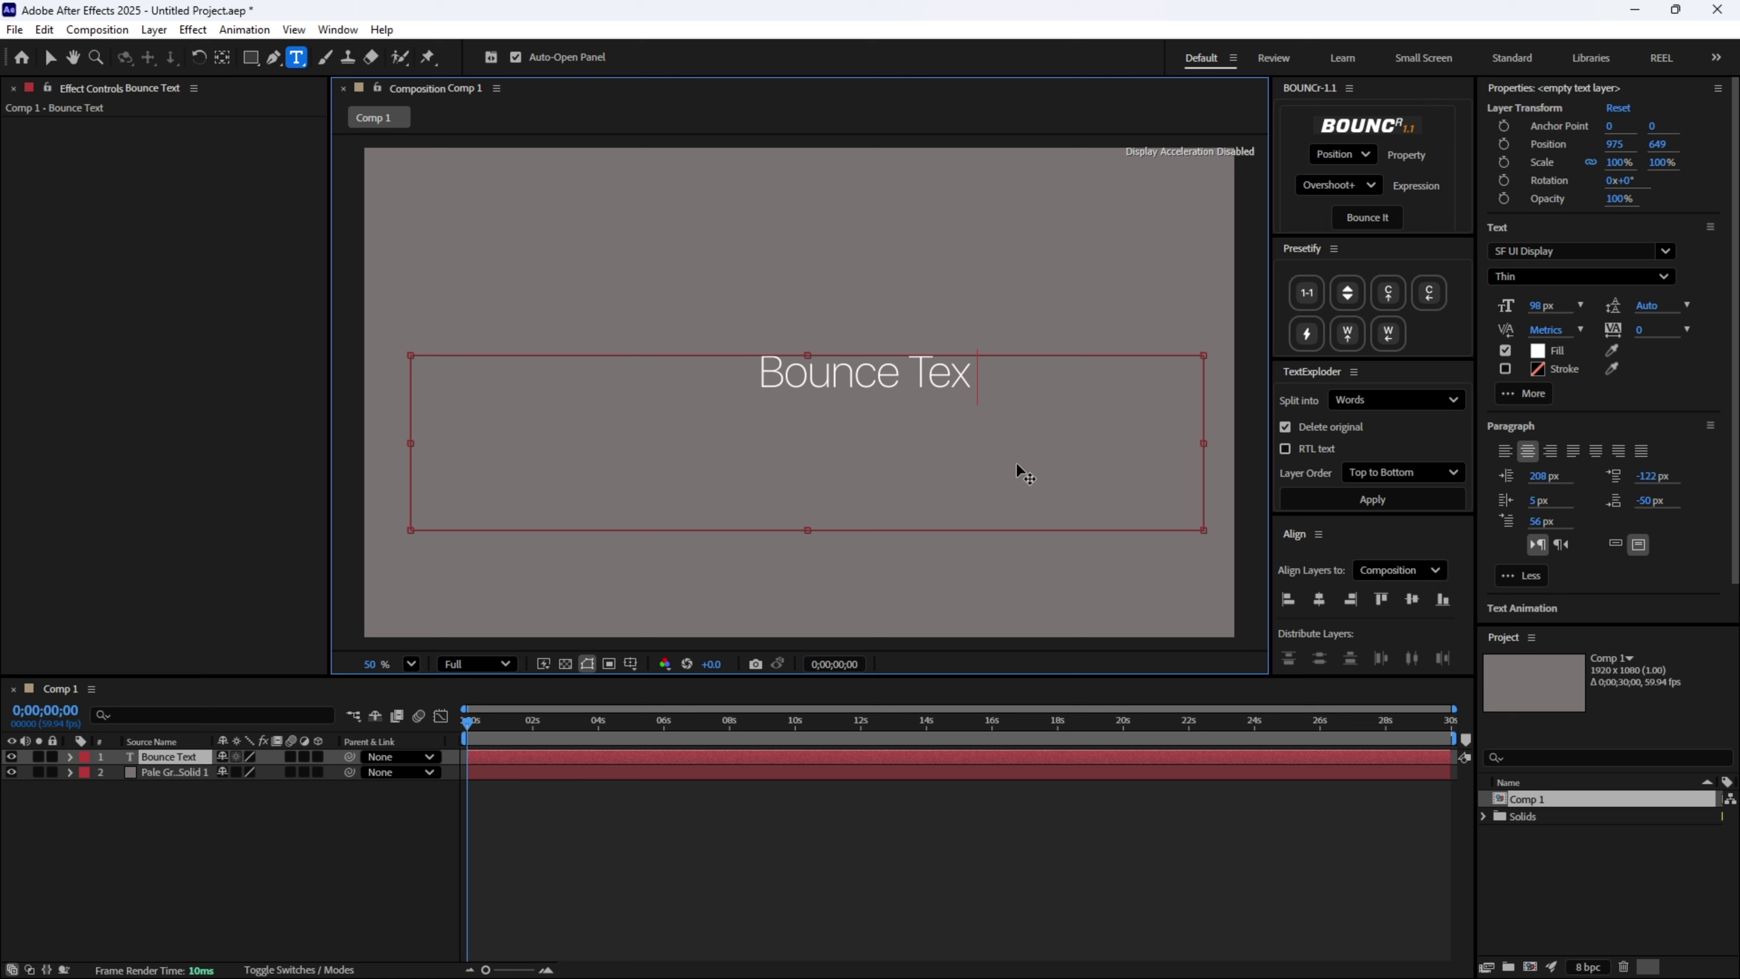
text(t Ani)
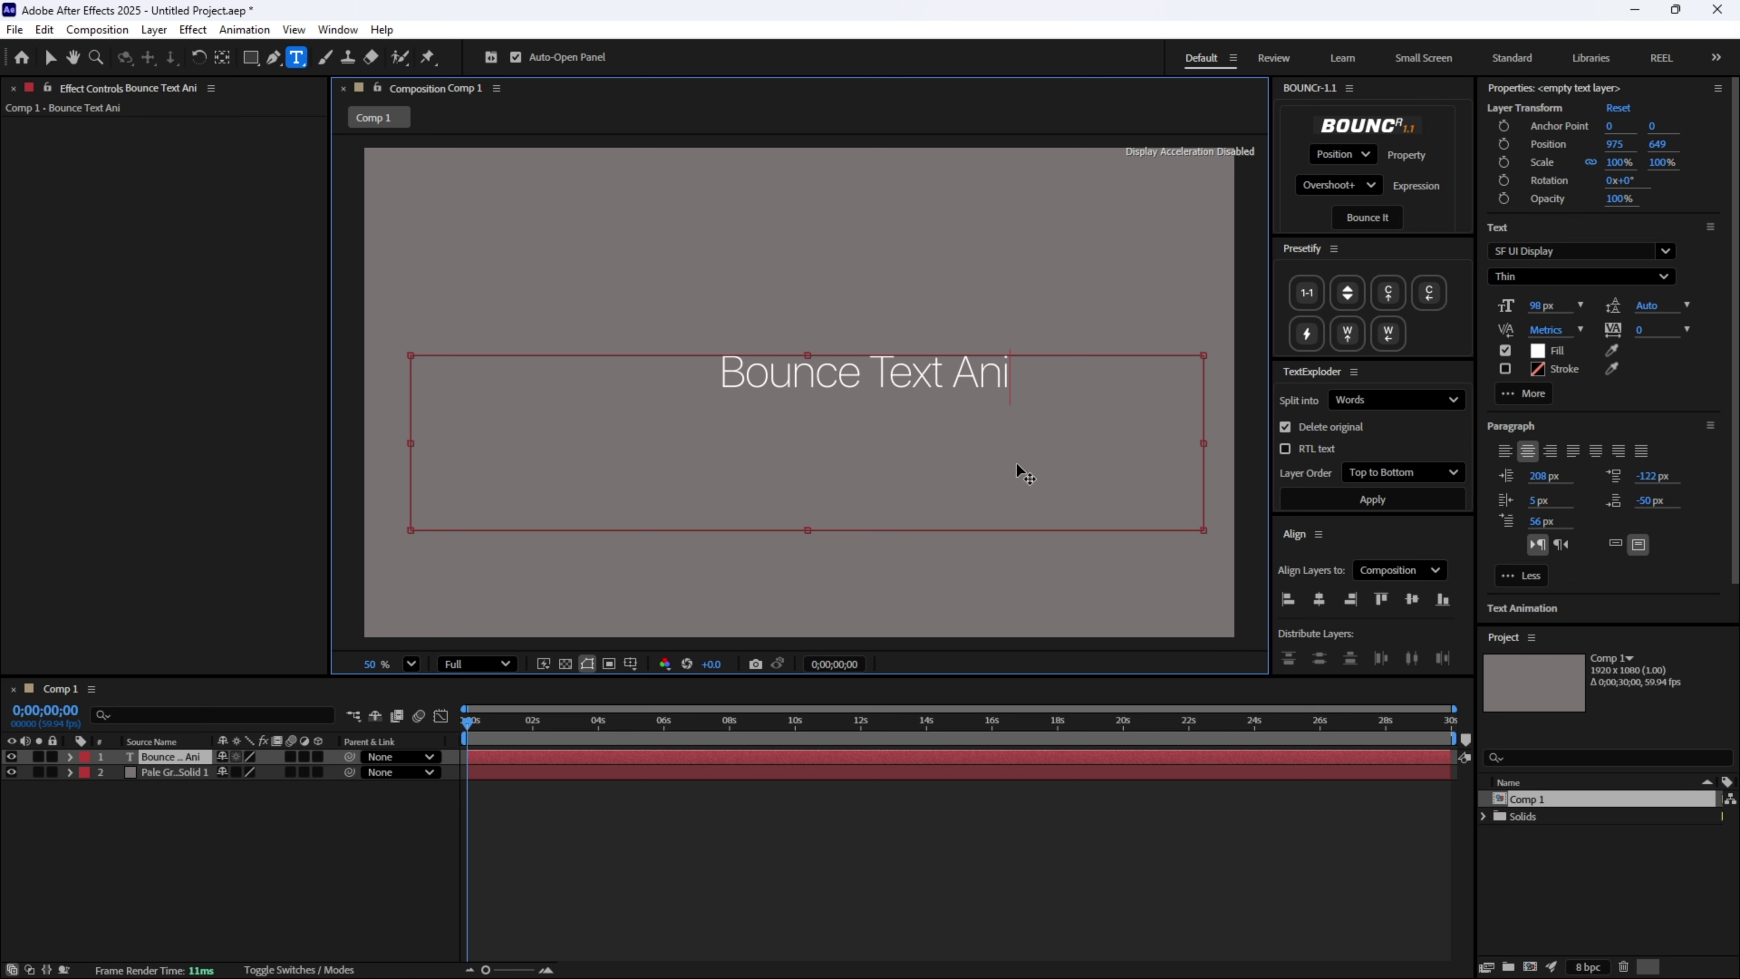
text(mation)
Centre the text layer horizontally and vertically in the composition.
key(ctrl+a)
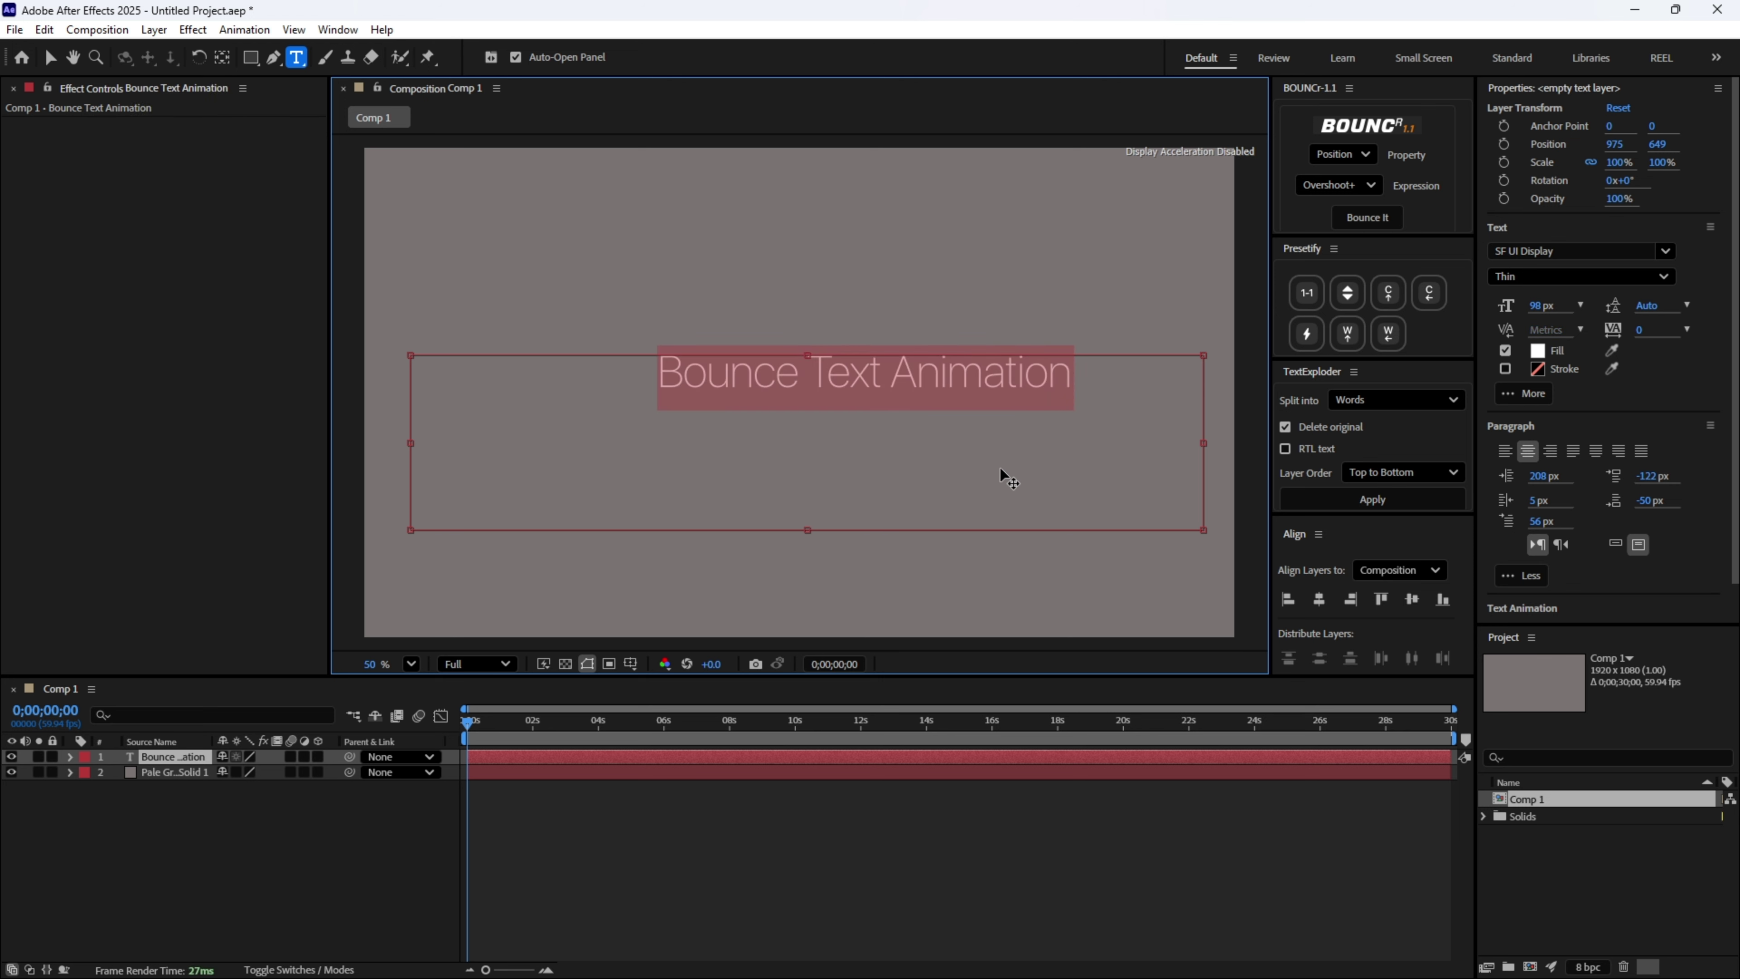
click(1348, 612)
click(1319, 598)
click(1412, 599)
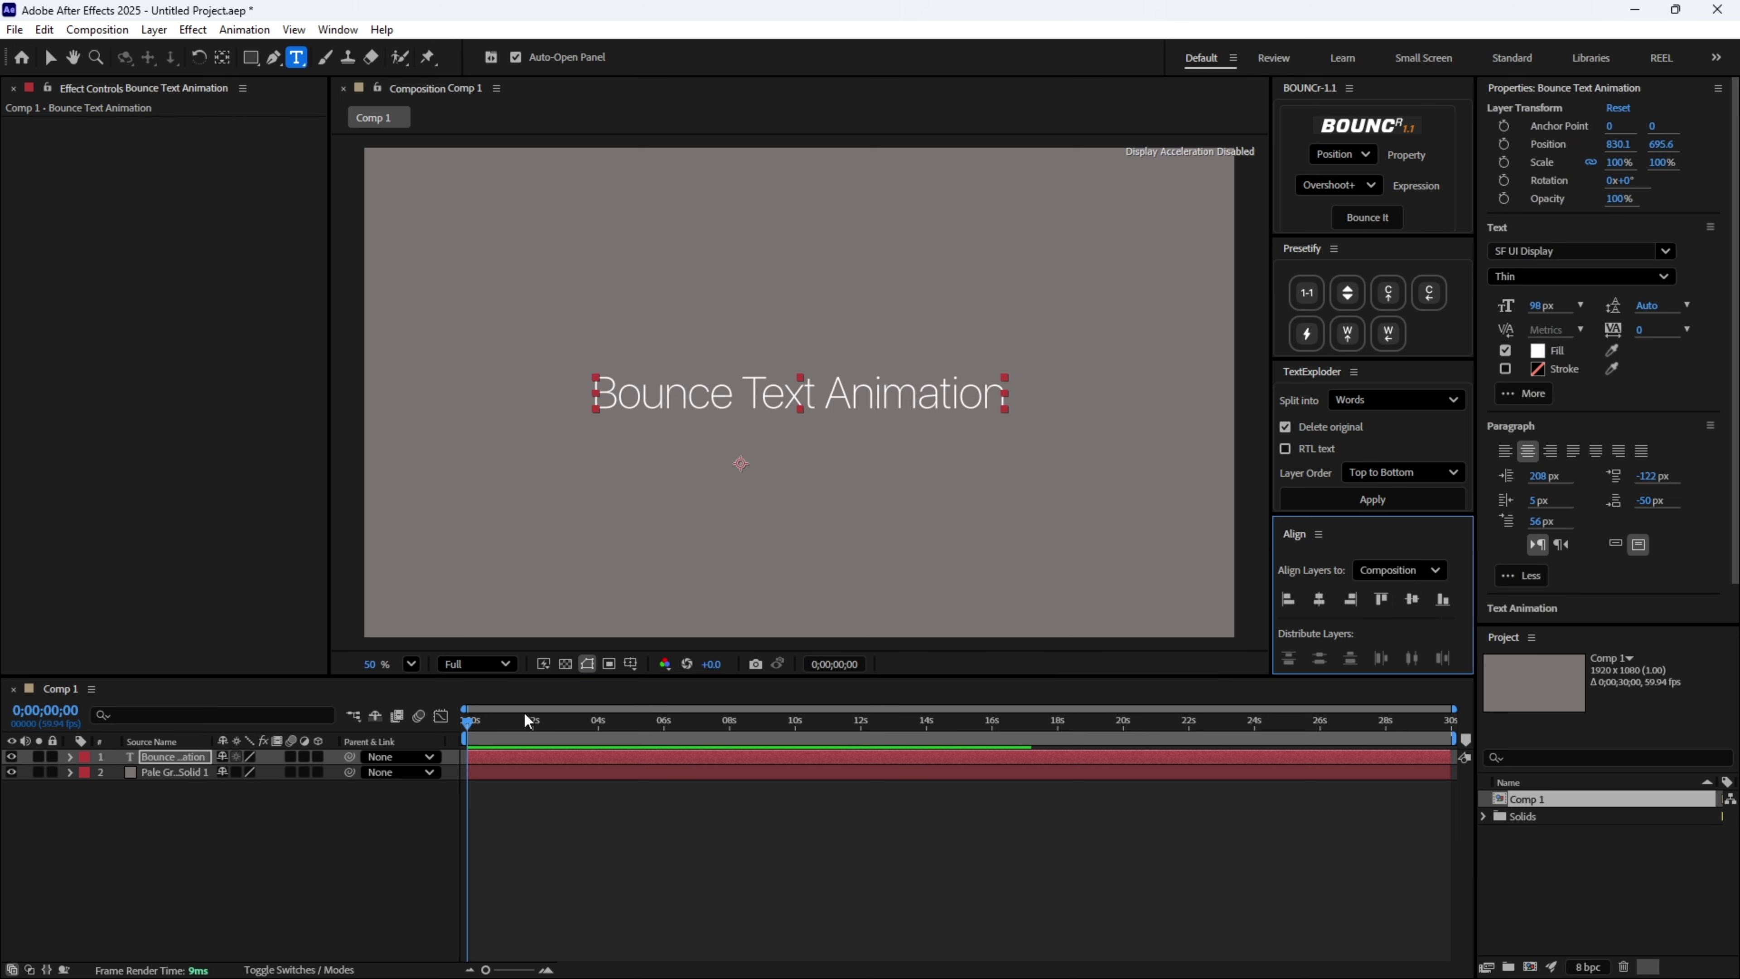
Add a text animator with Opacity to the "Bounce Text Animation" layer and add a Position property to it.
click(175, 760)
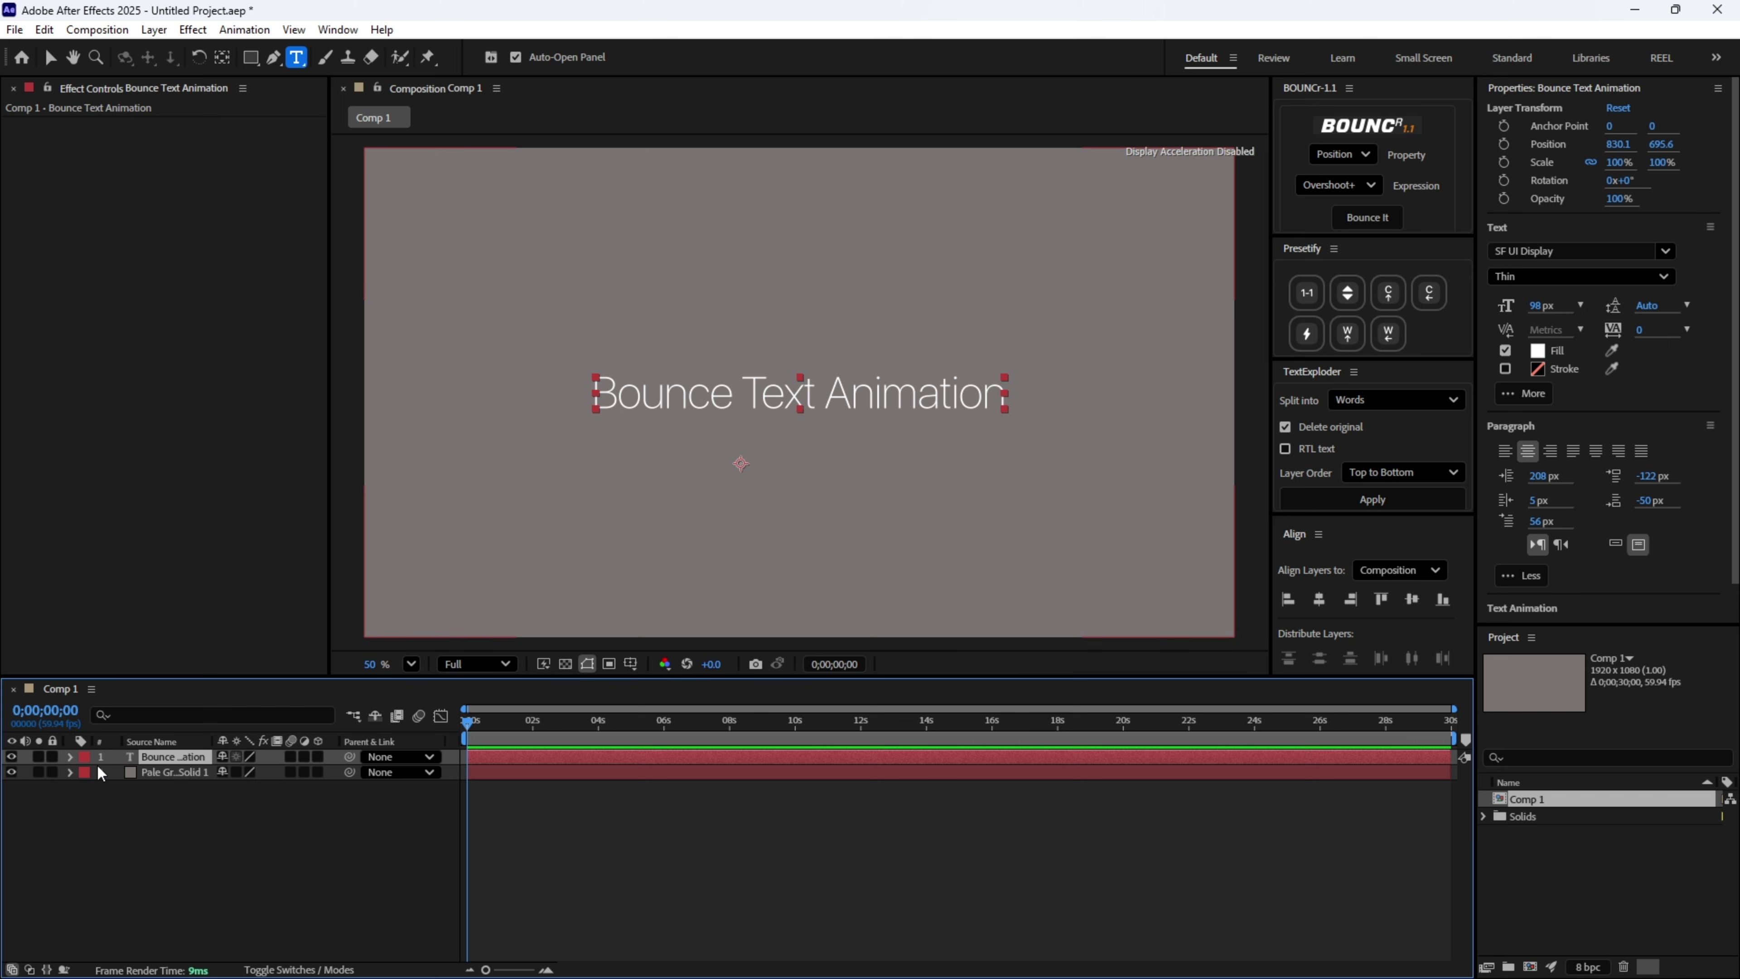
click(69, 757)
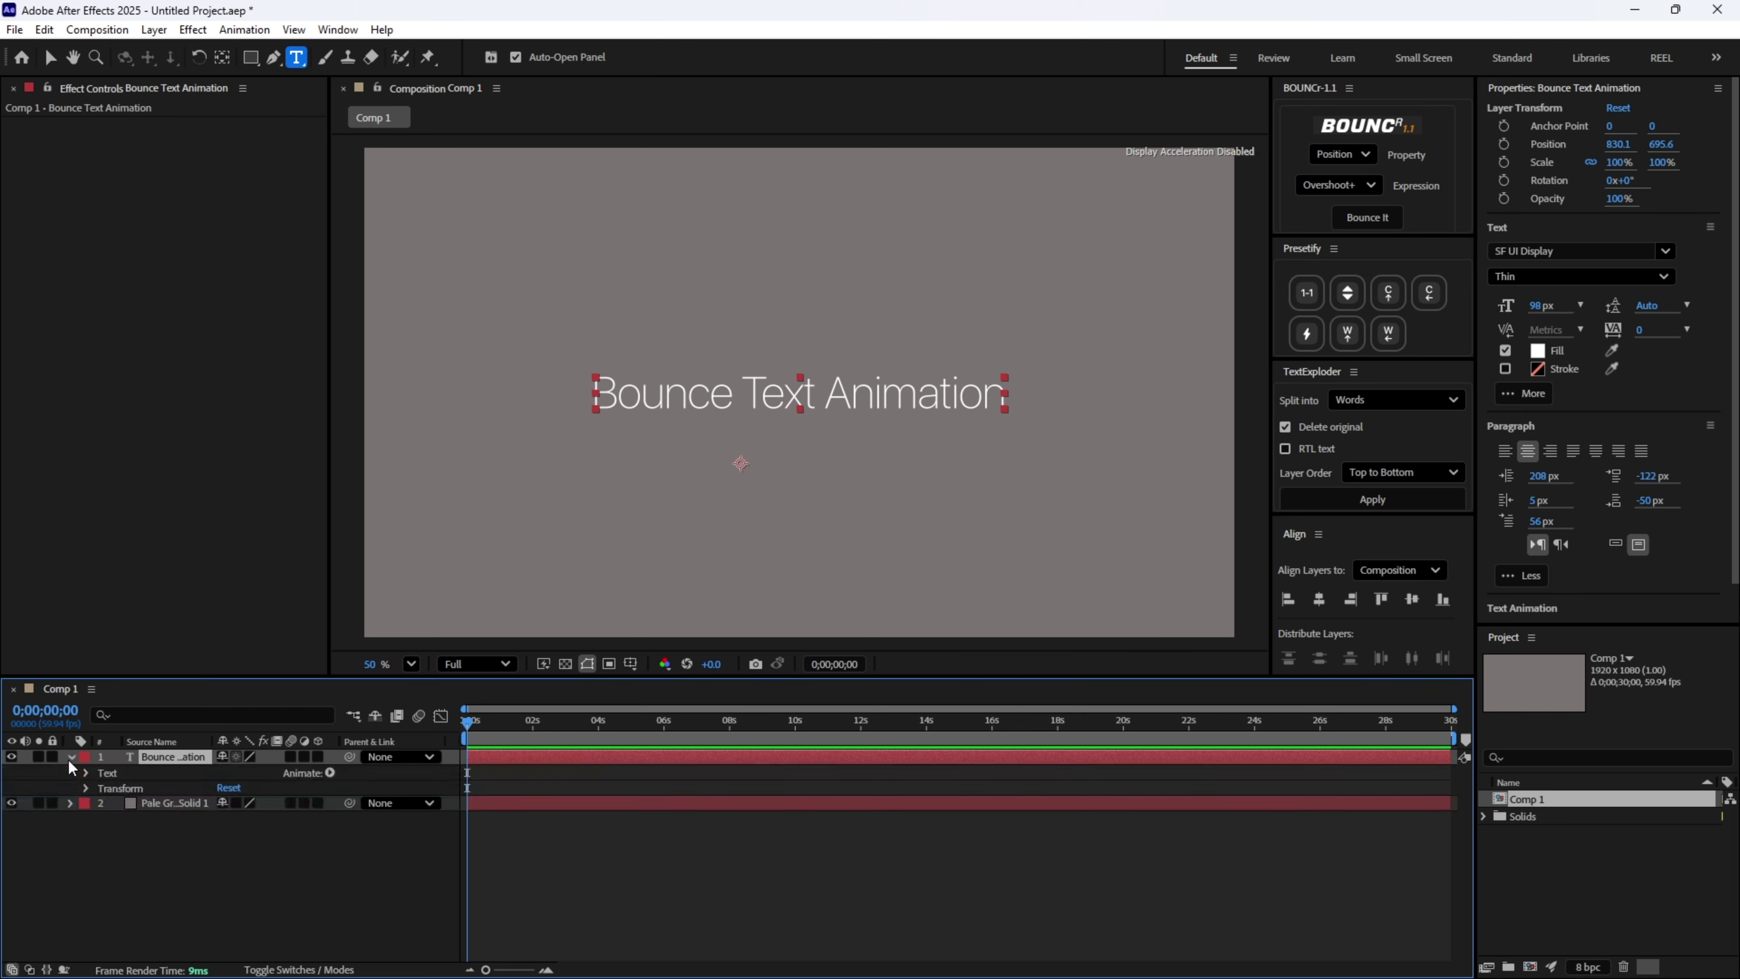
click(330, 772)
click(384, 514)
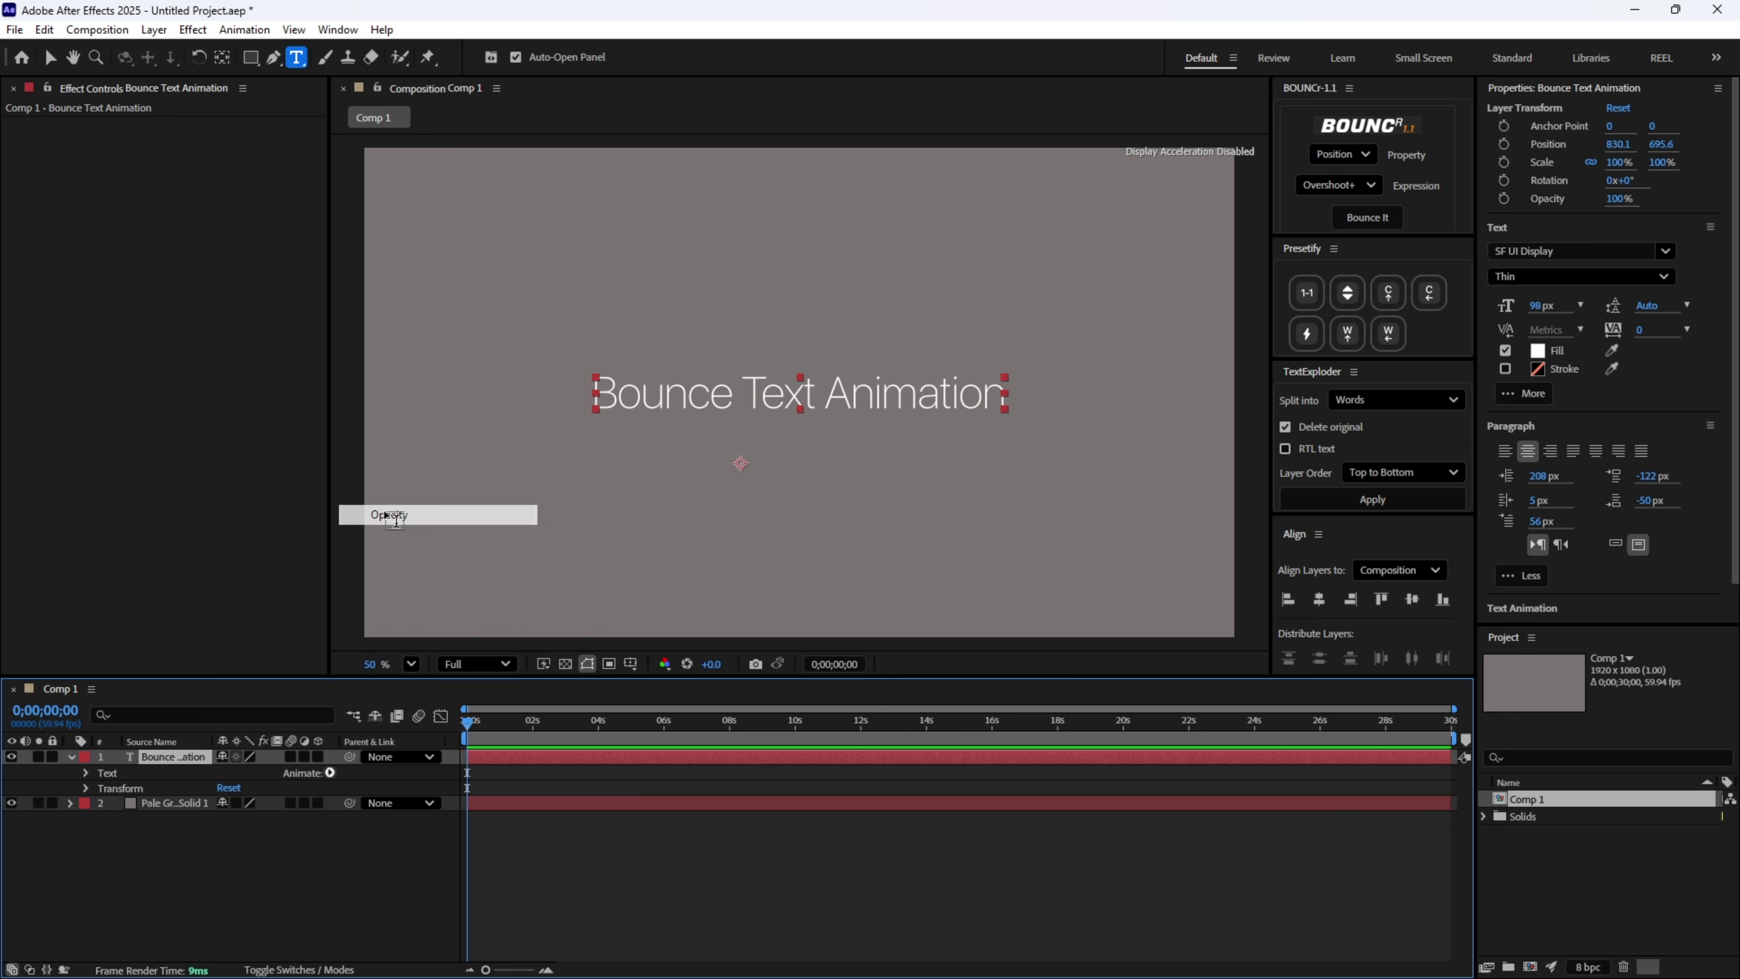
click(329, 835)
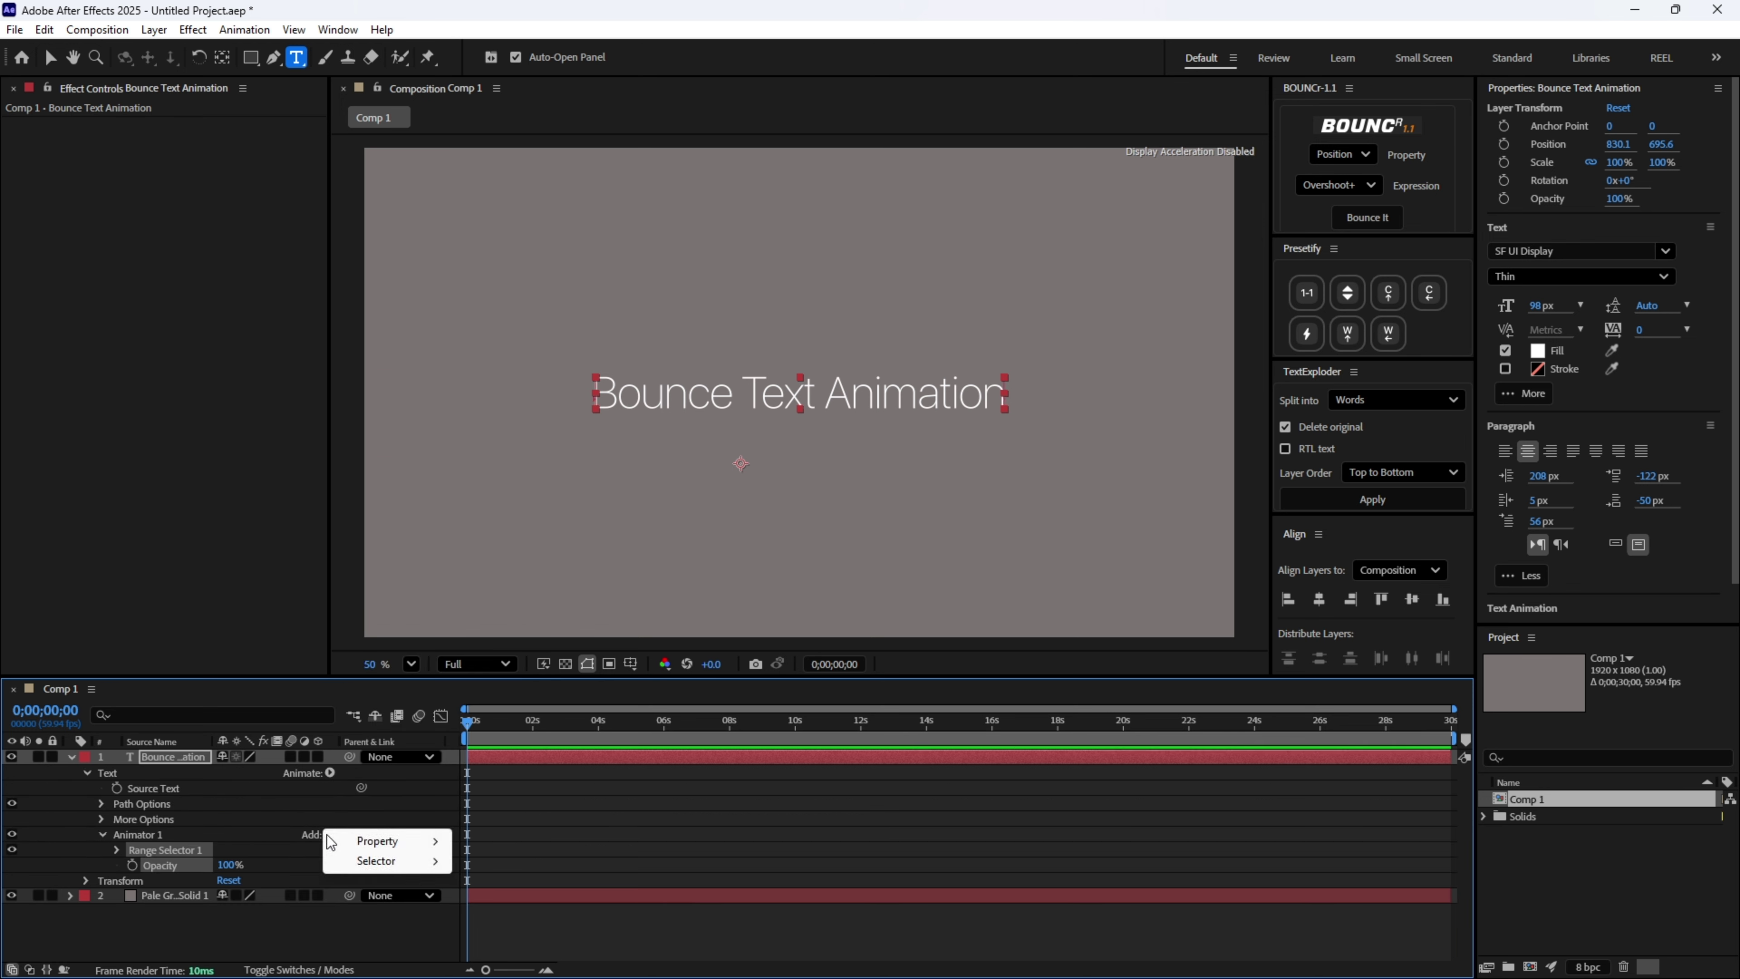
mouse_move(384, 841)
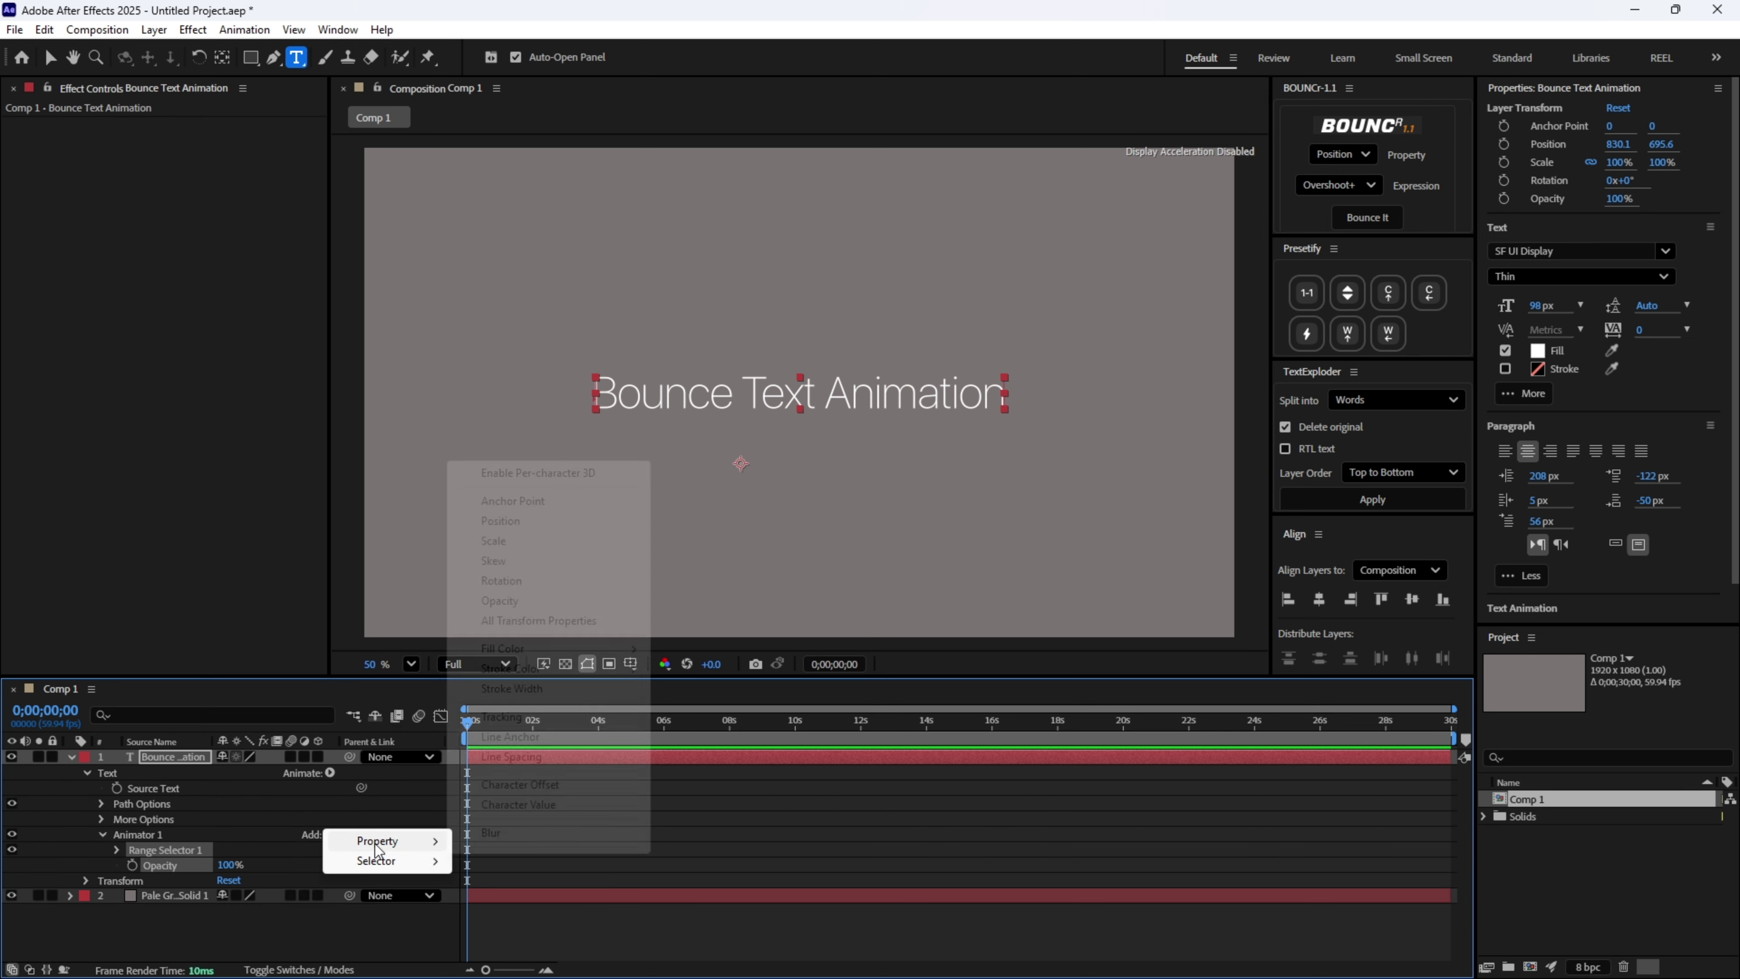
click(522, 522)
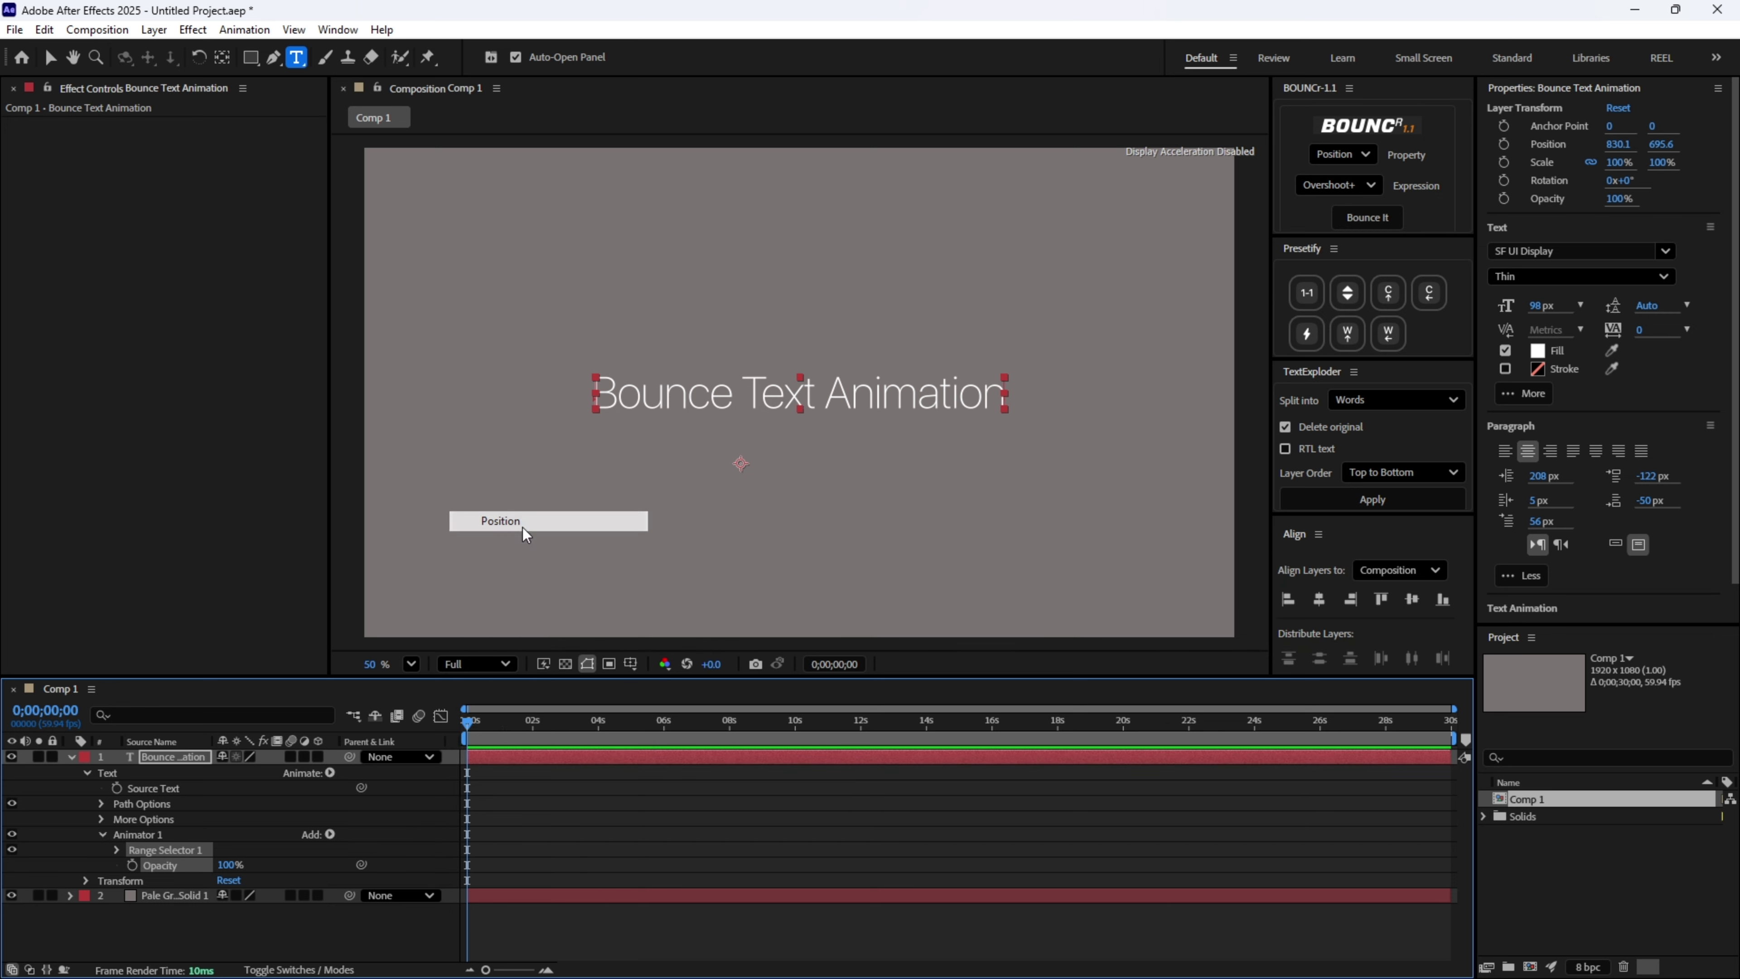
Add an Expression selector to the text animator.
click(330, 835)
mouse_move(387, 865)
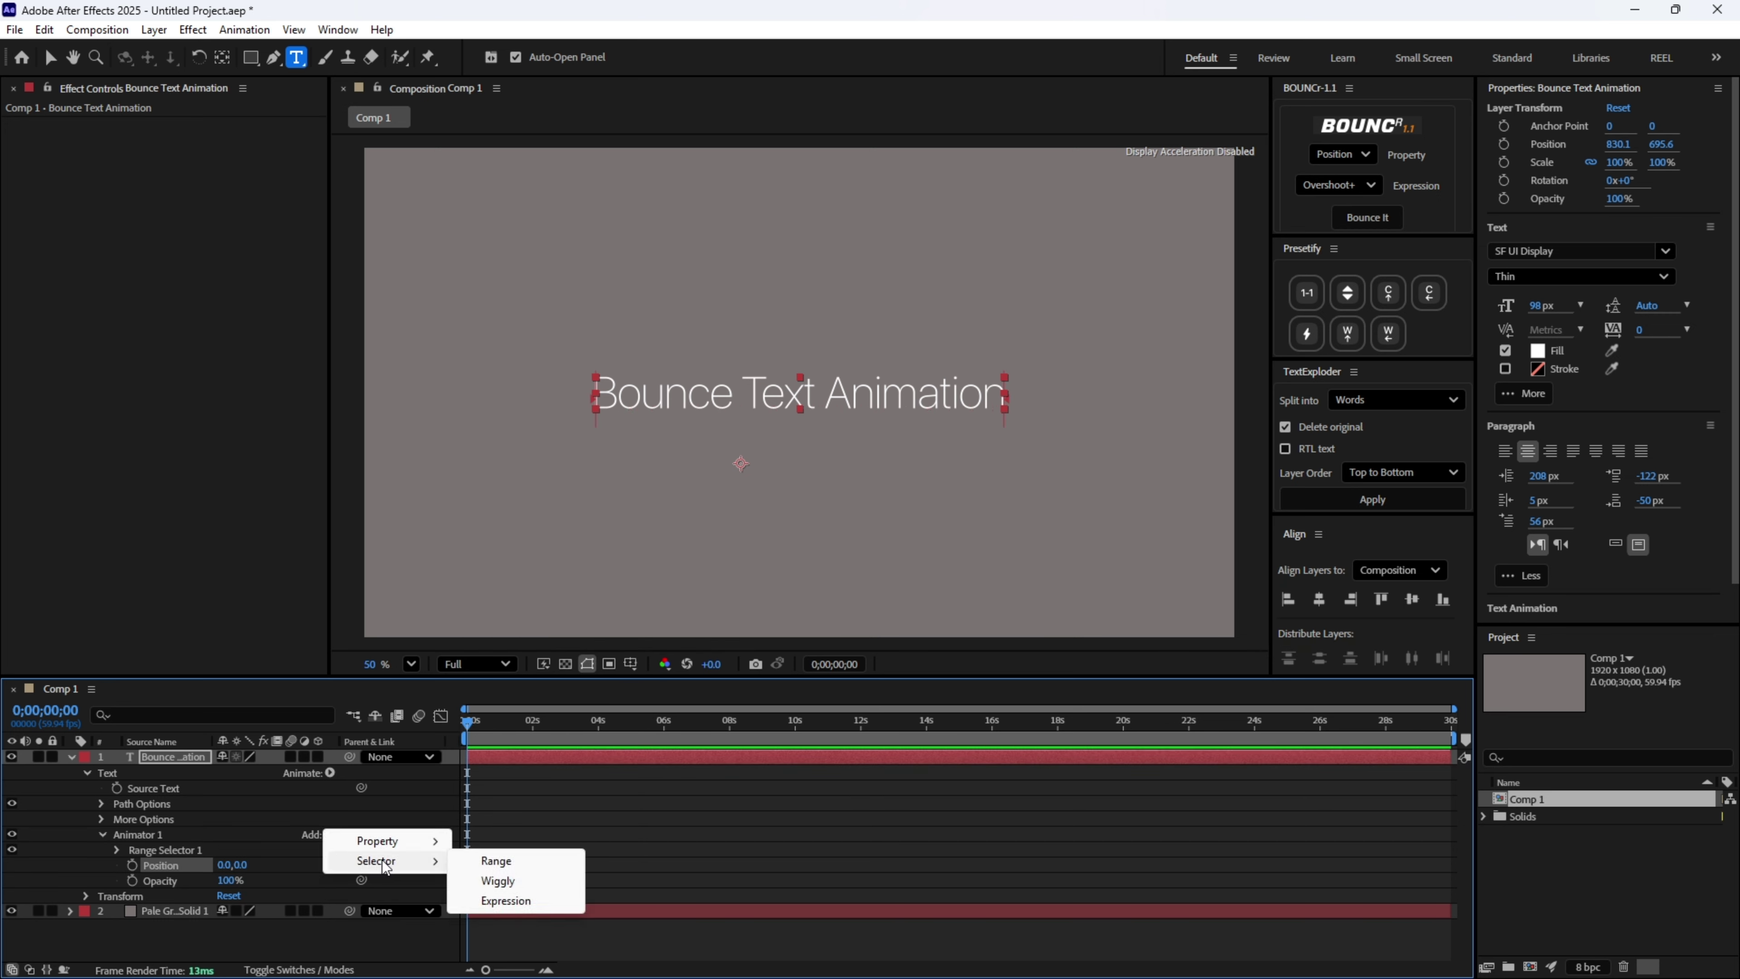
click(506, 900)
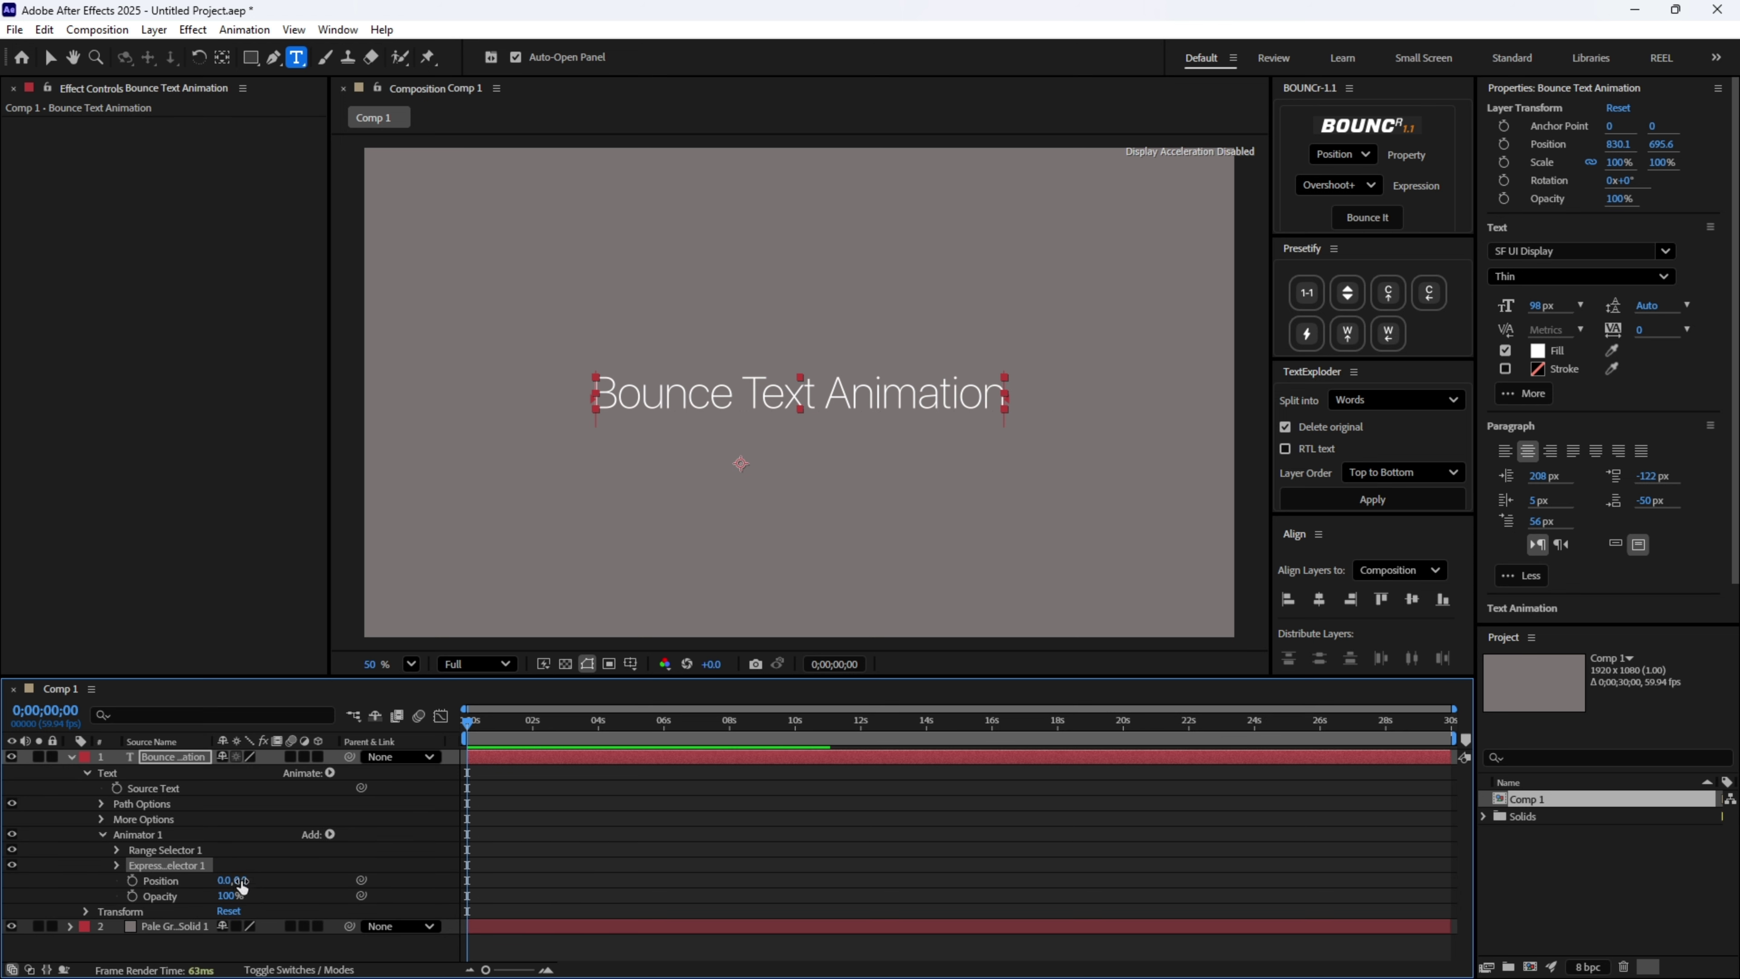
Set the text animator's Position to 0, 121 and its Opacity to 0%.
drag(240, 886, 3, 896)
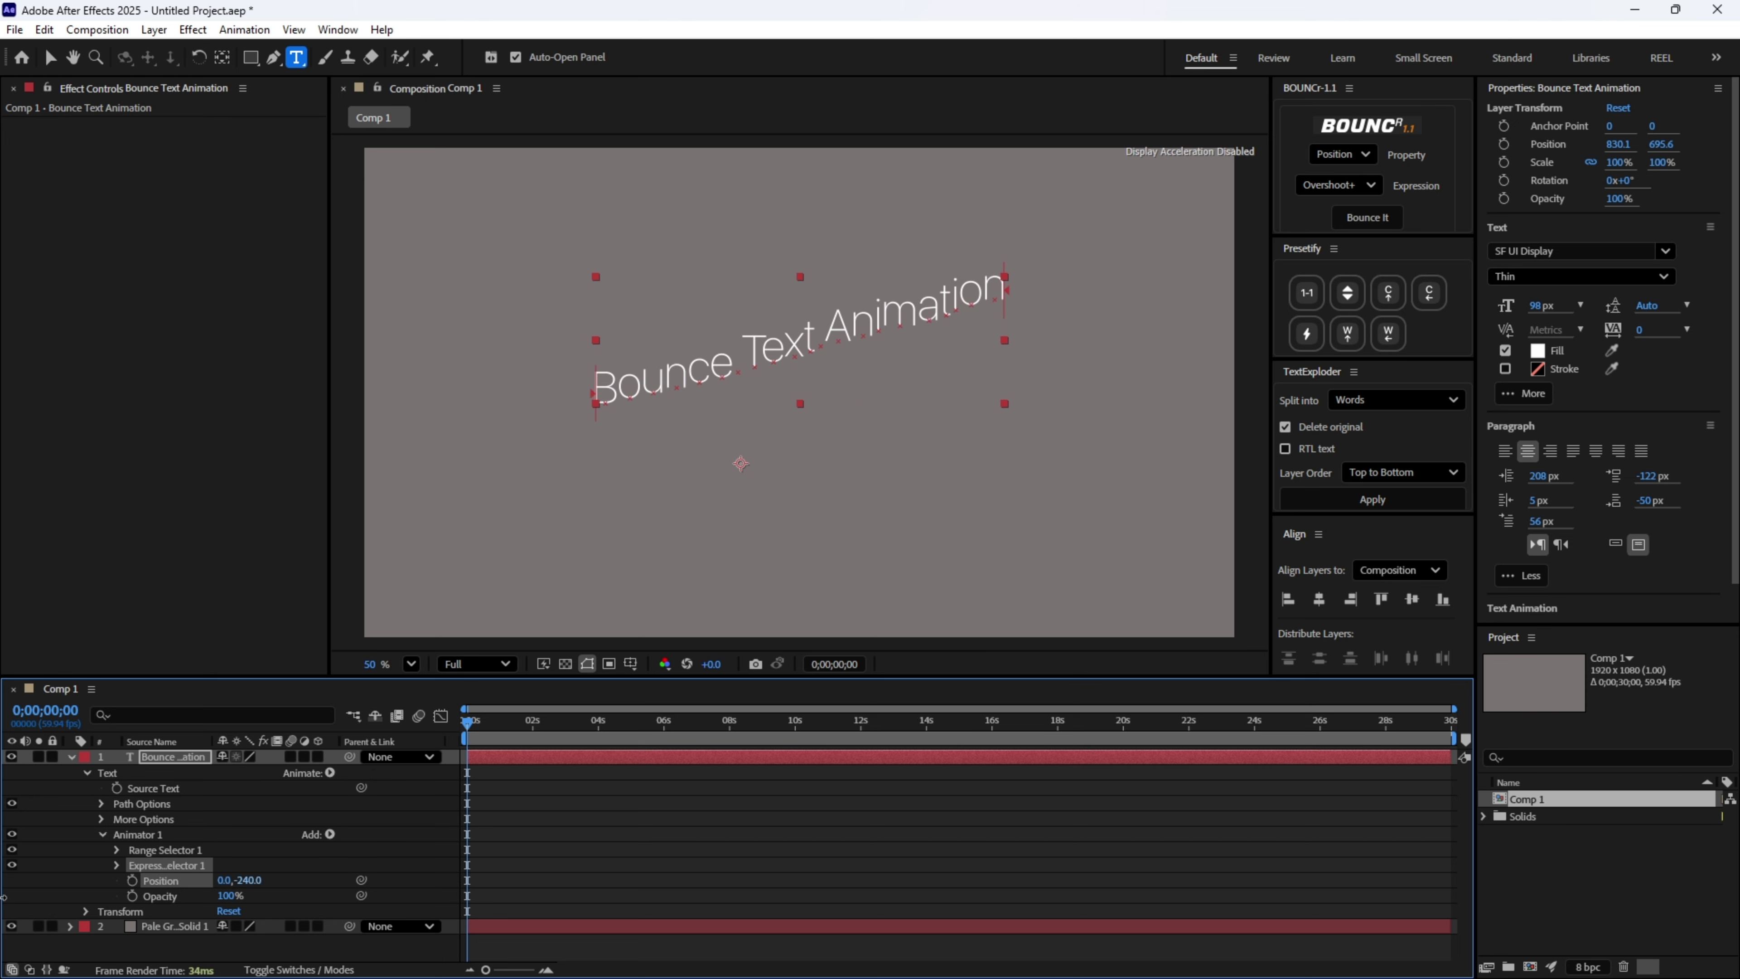
click(283, 891)
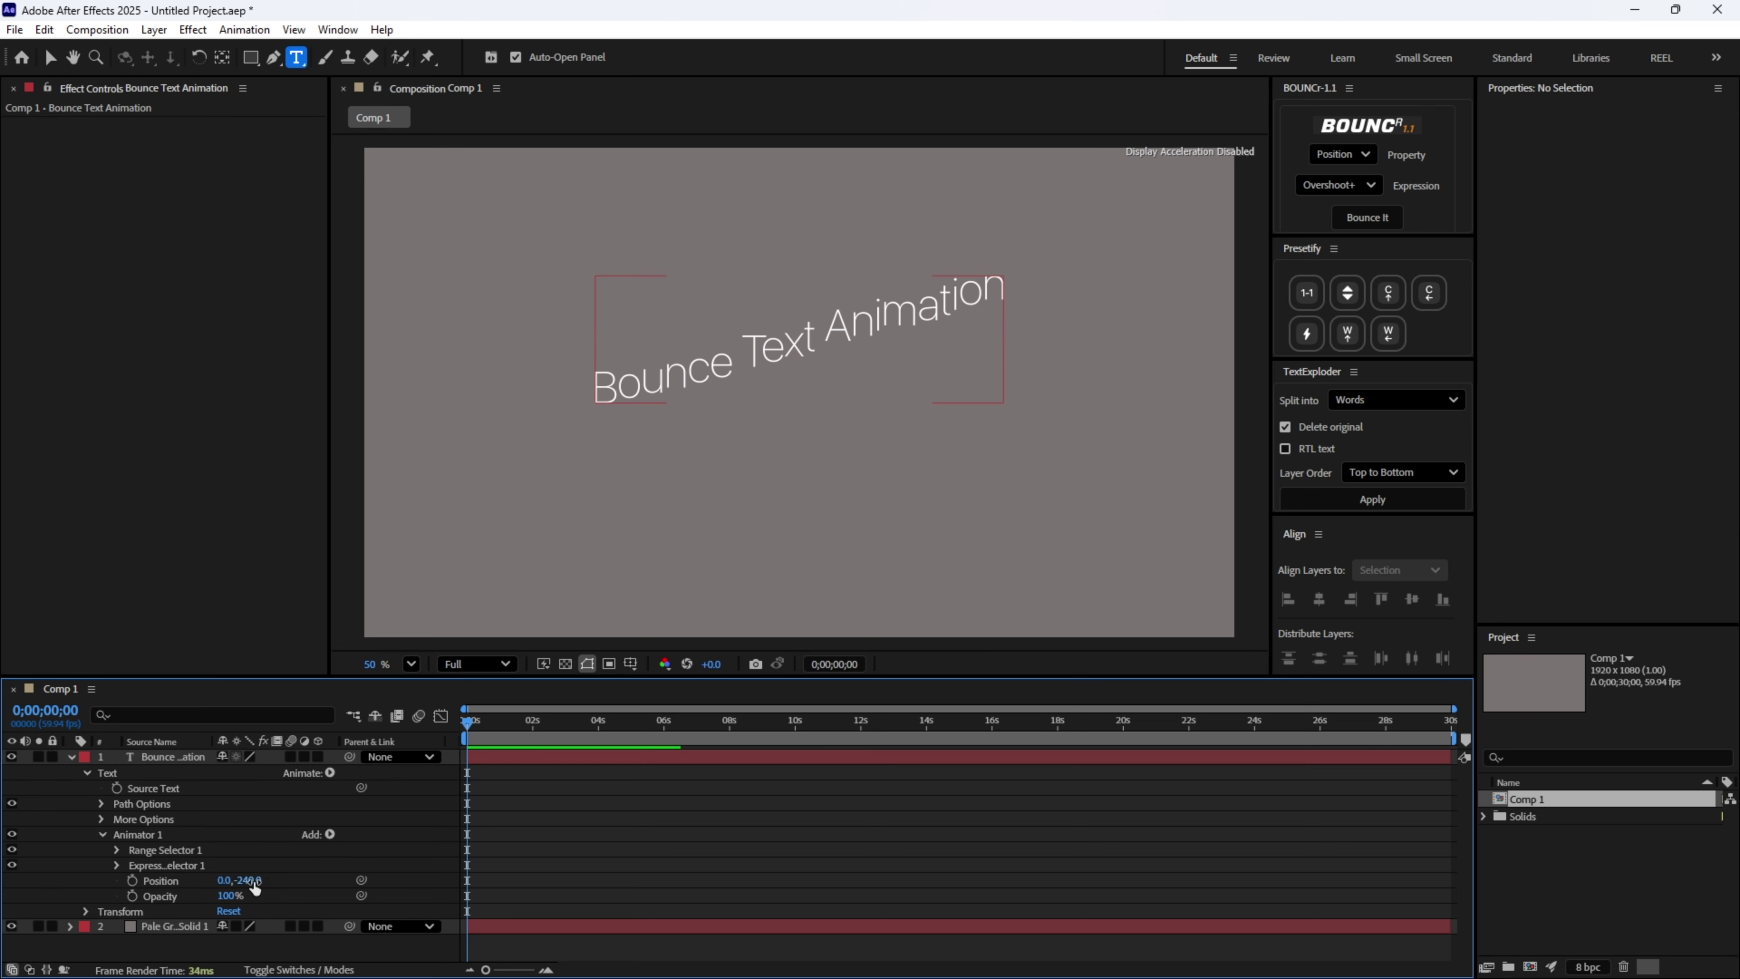
drag(254, 888, 564, 893)
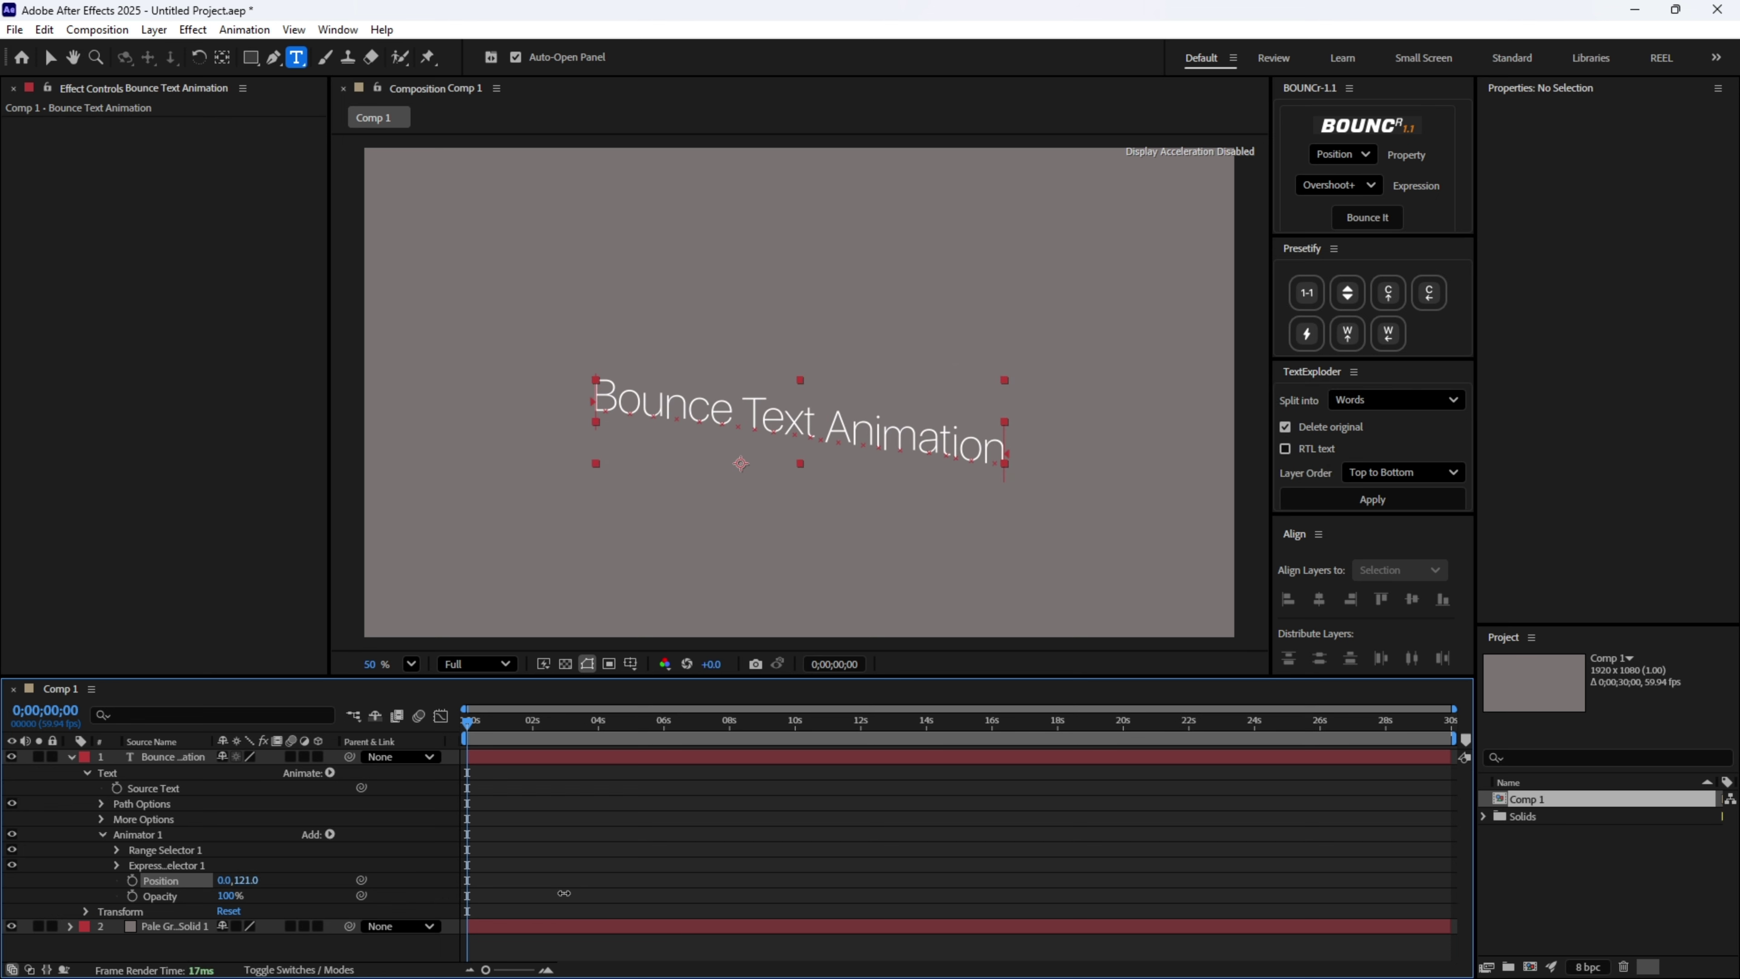
drag(226, 895, 156, 908)
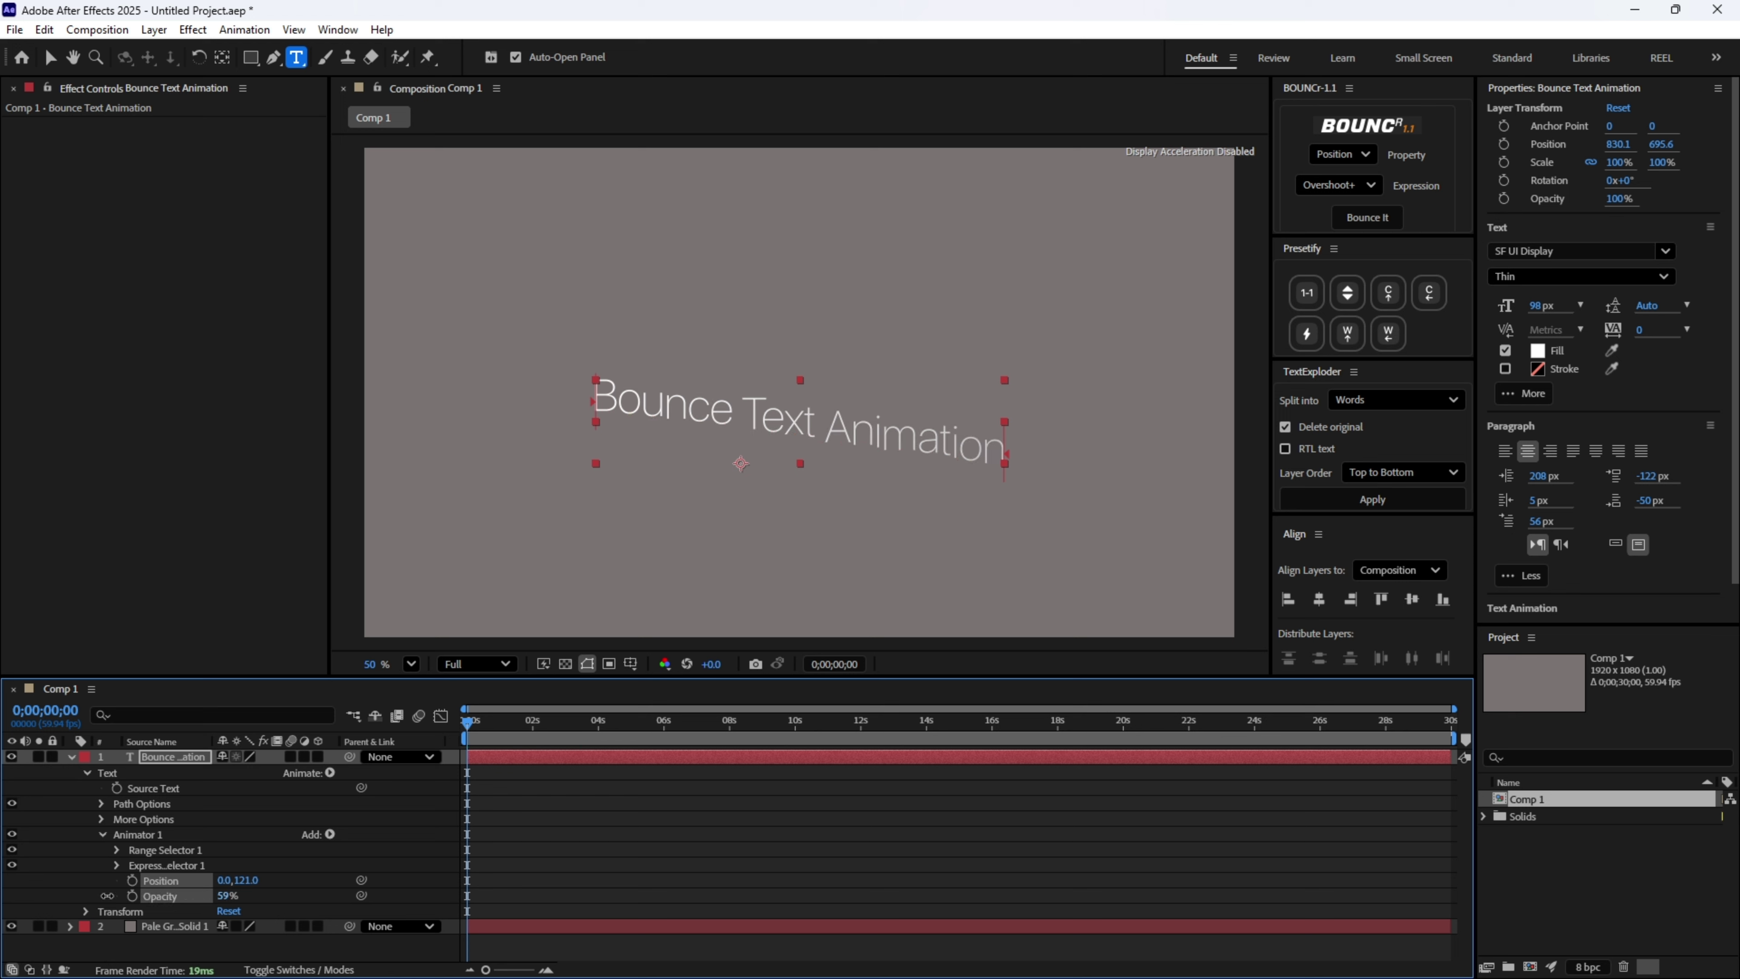
Base the Expression selector on Words.
click(117, 865)
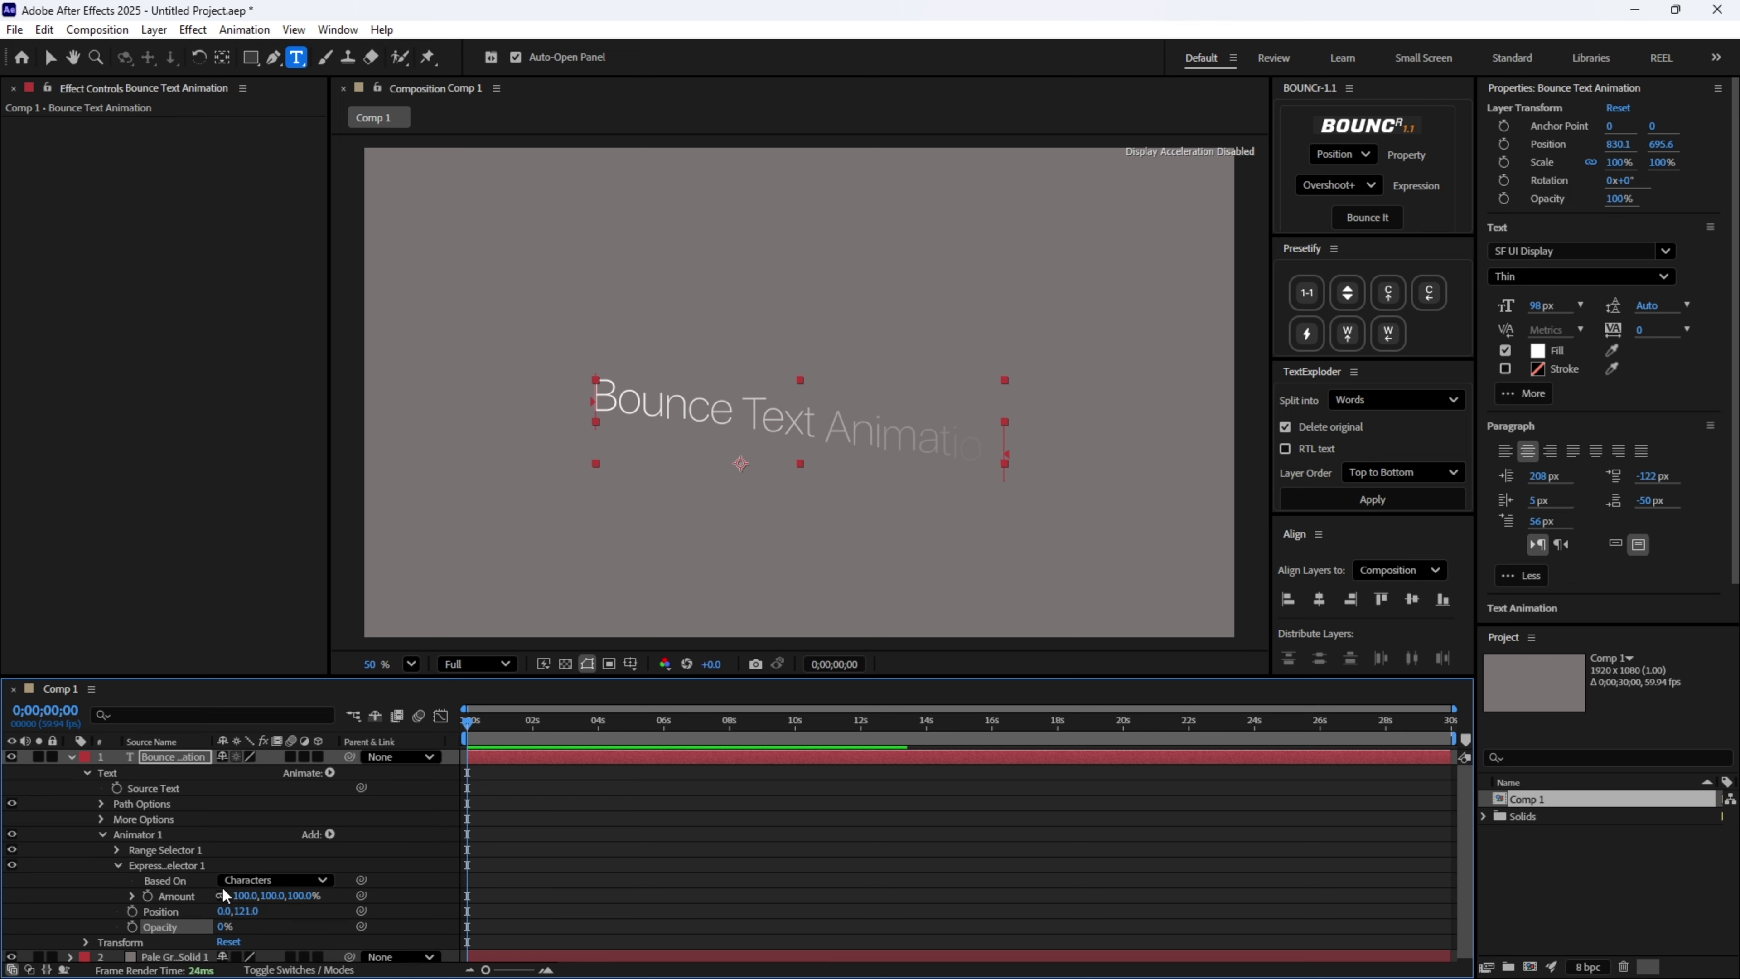
click(263, 883)
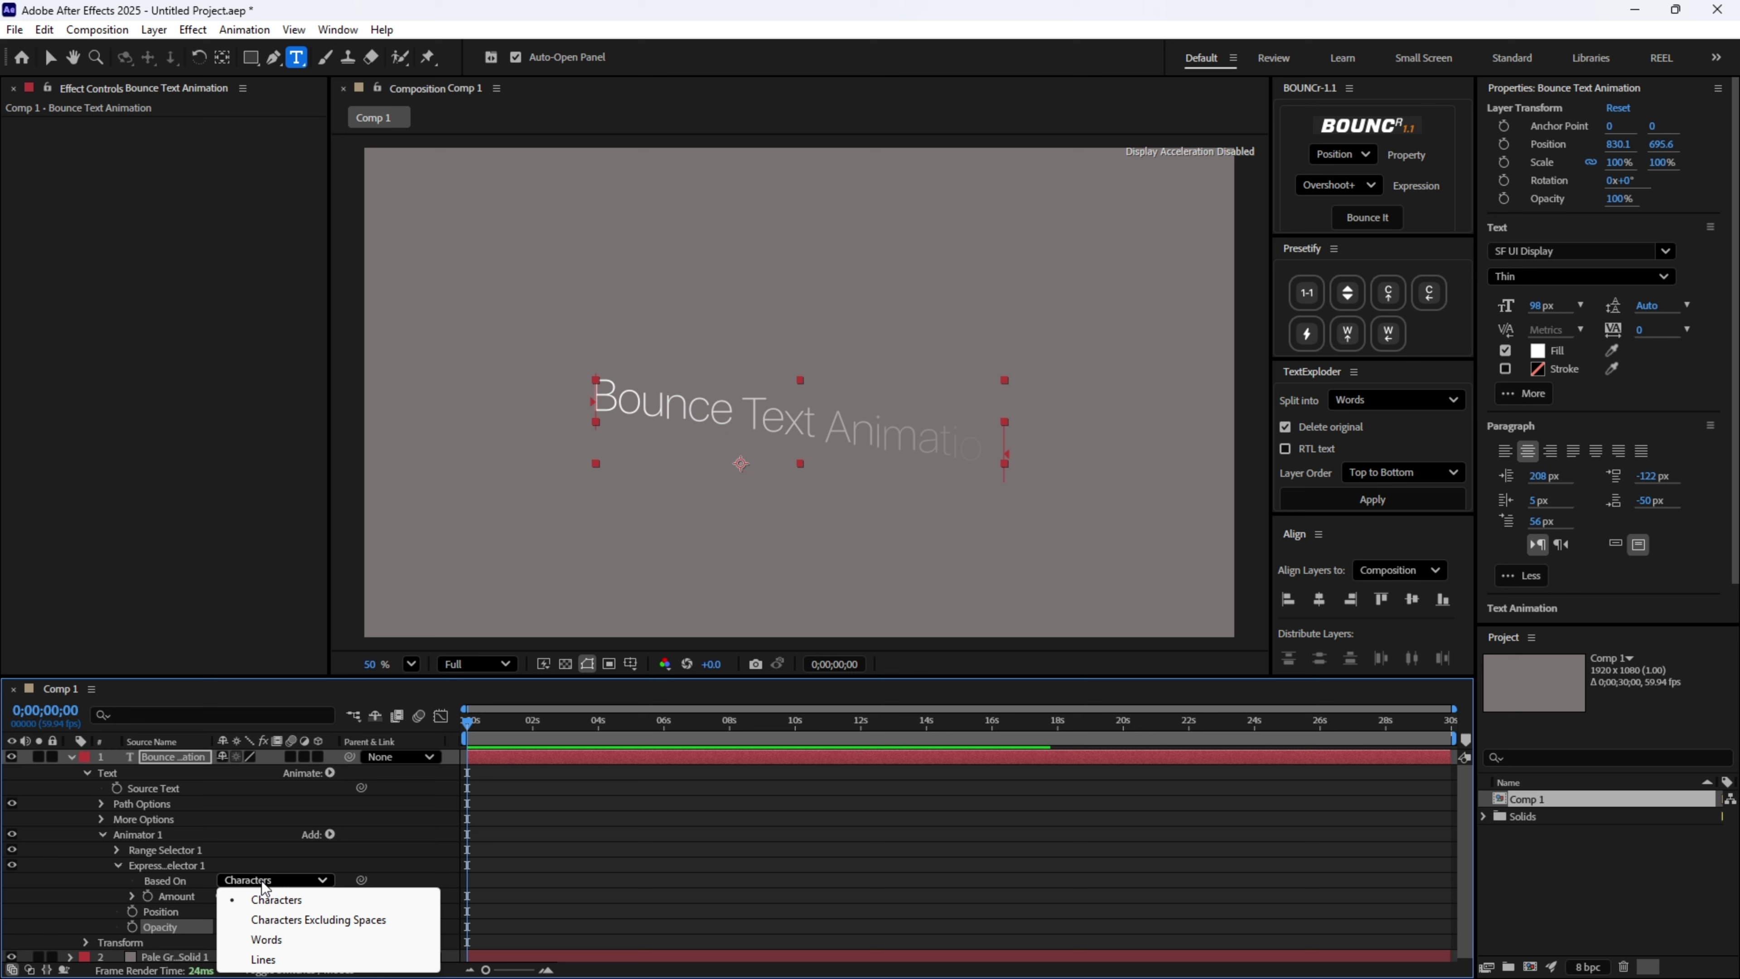
click(266, 939)
Reveal the Expression selector's Amount expression, and copy the JavaScript bounce code from the December 21 post in Telegram.
scroll(286, 915, down, 2)
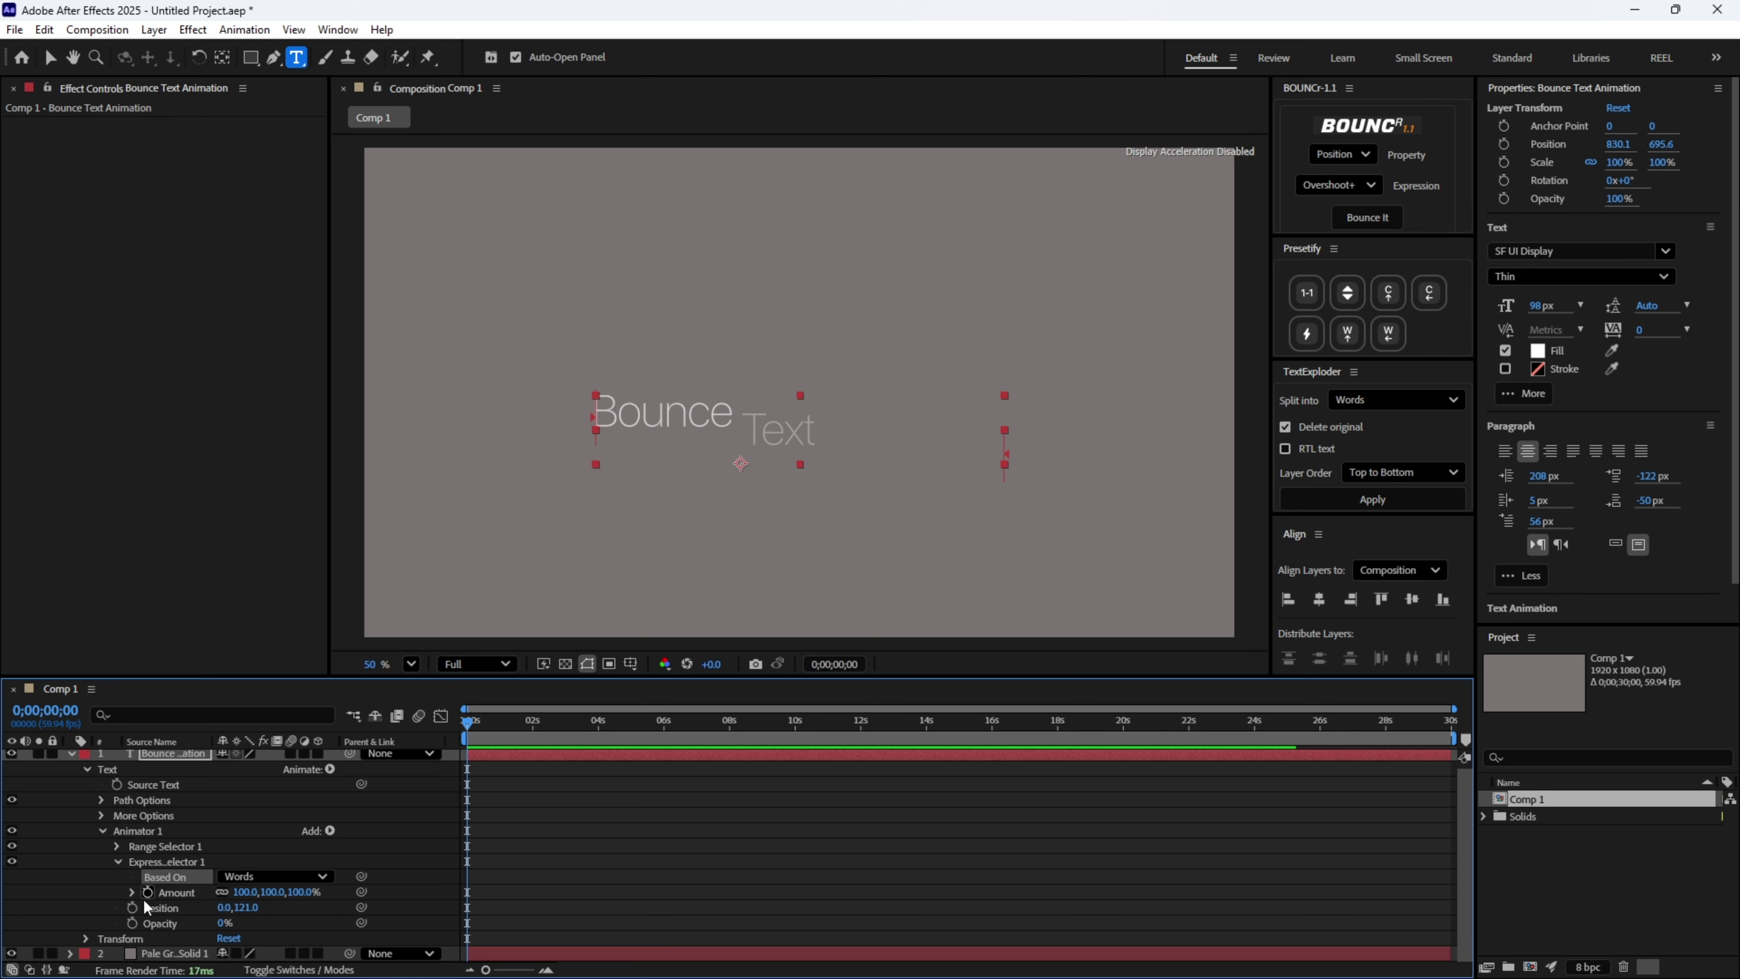
click(131, 892)
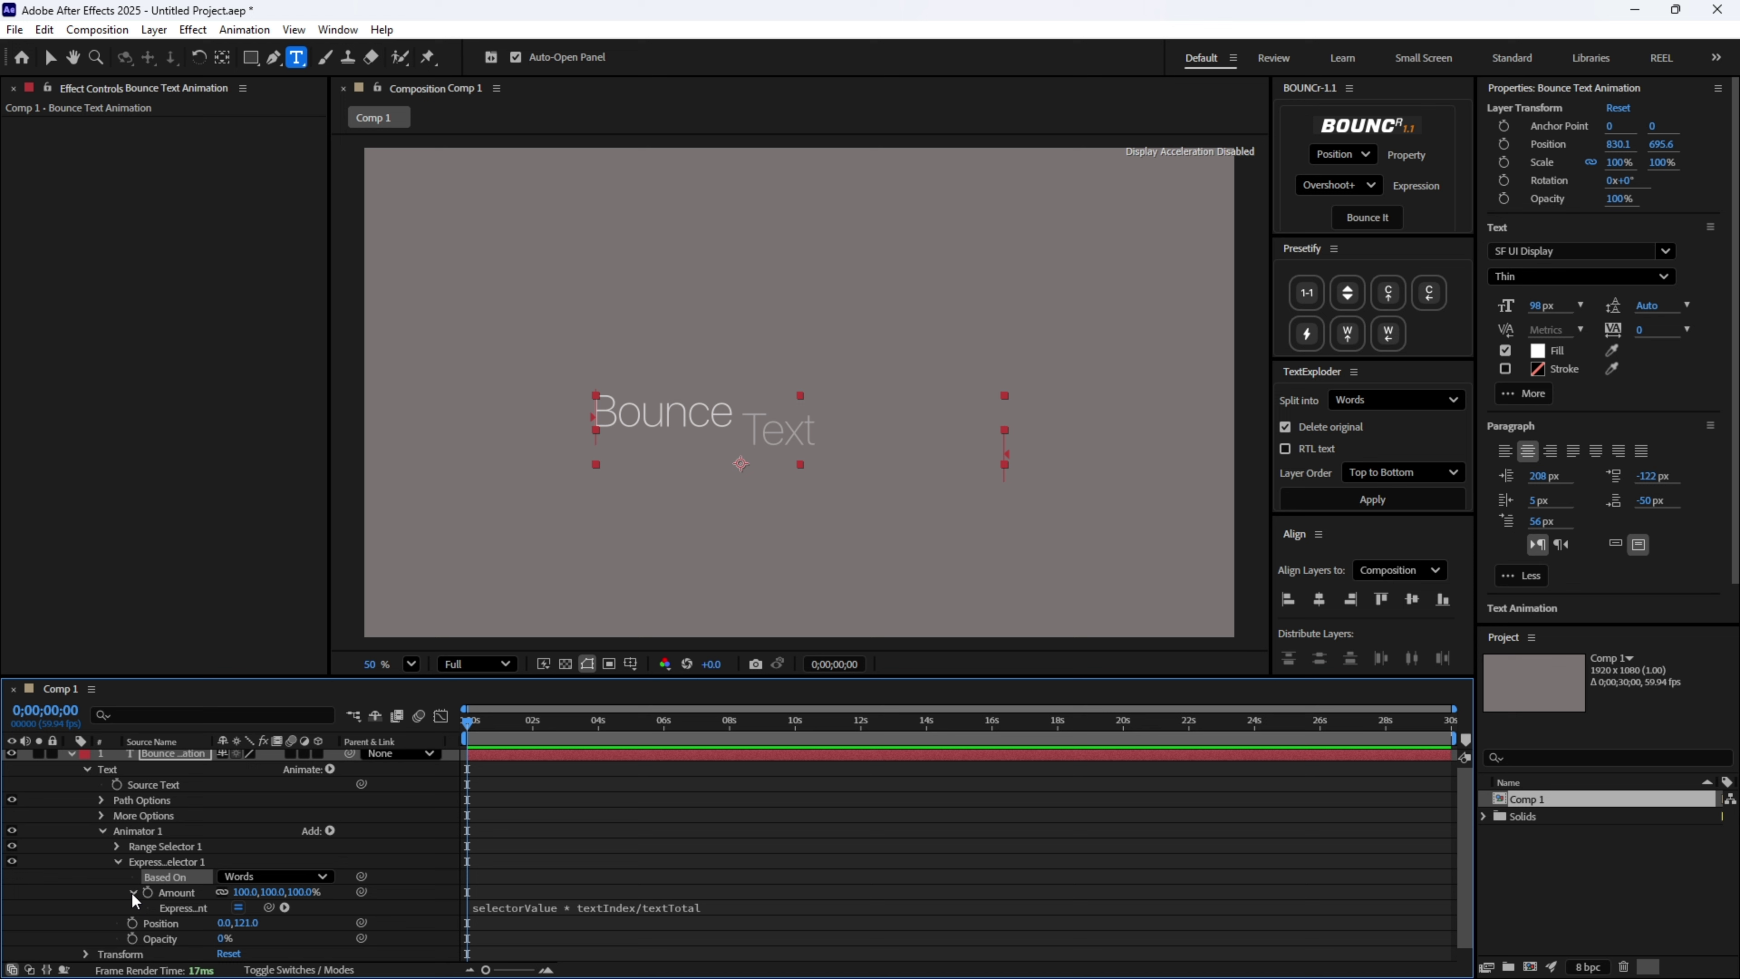
click(534, 911)
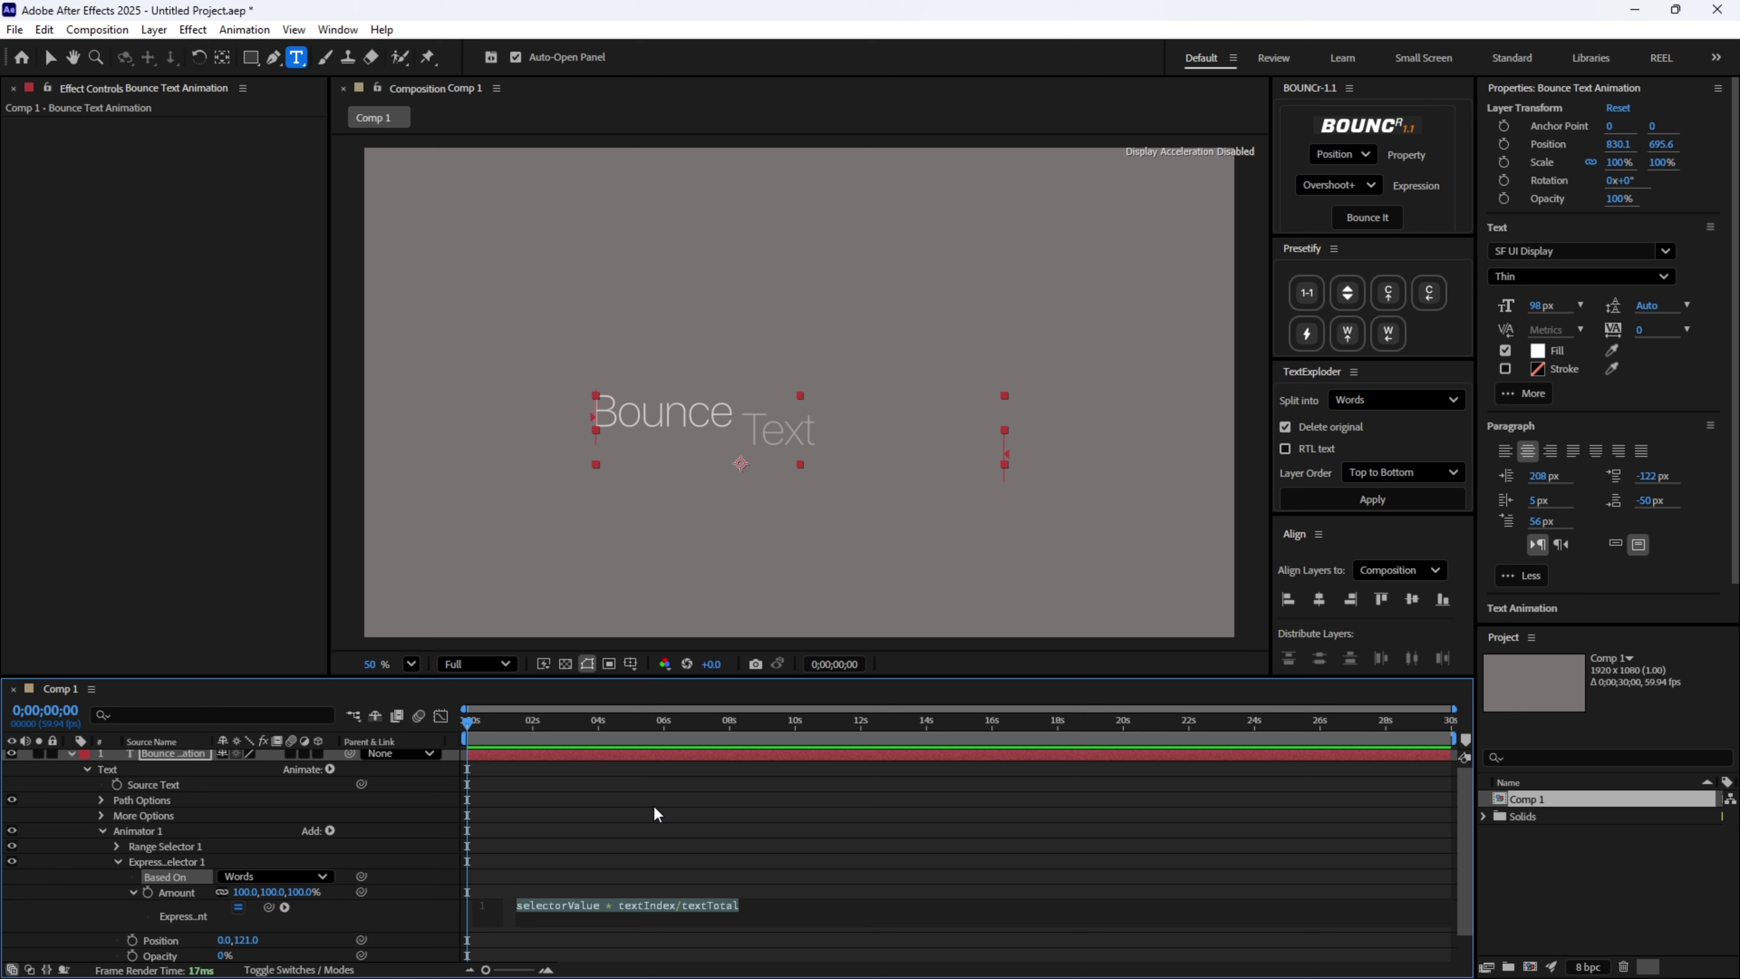
scroll(664, 762, down, 2)
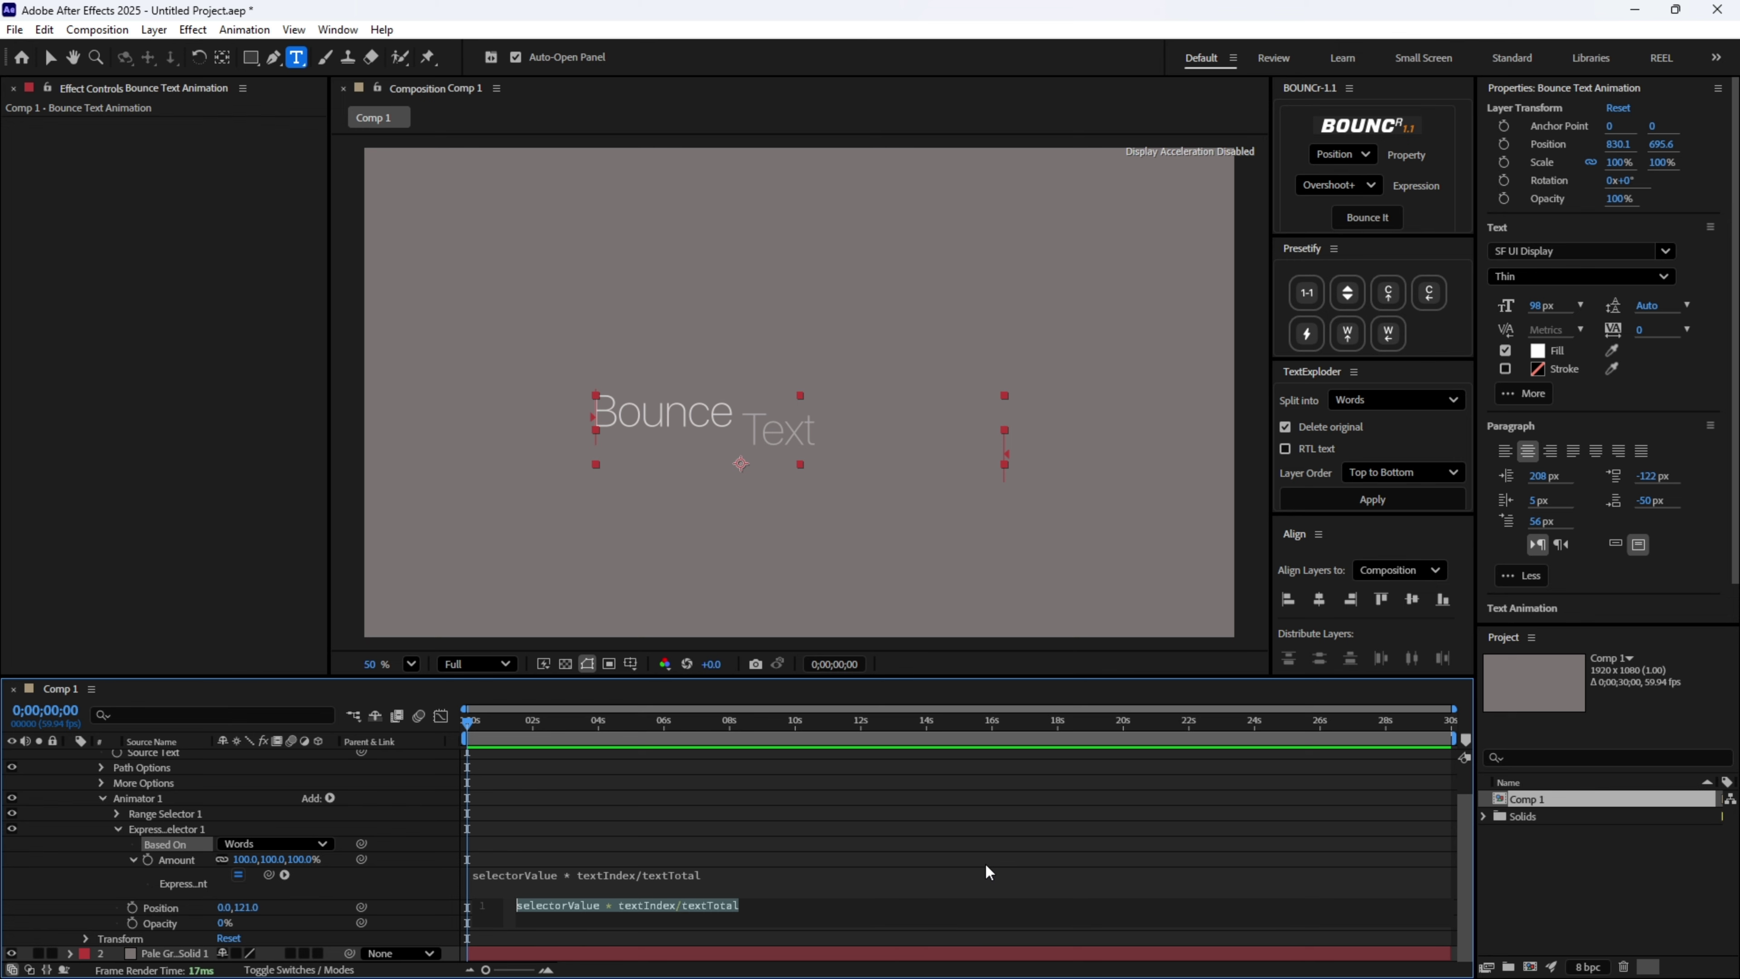
click(1013, 958)
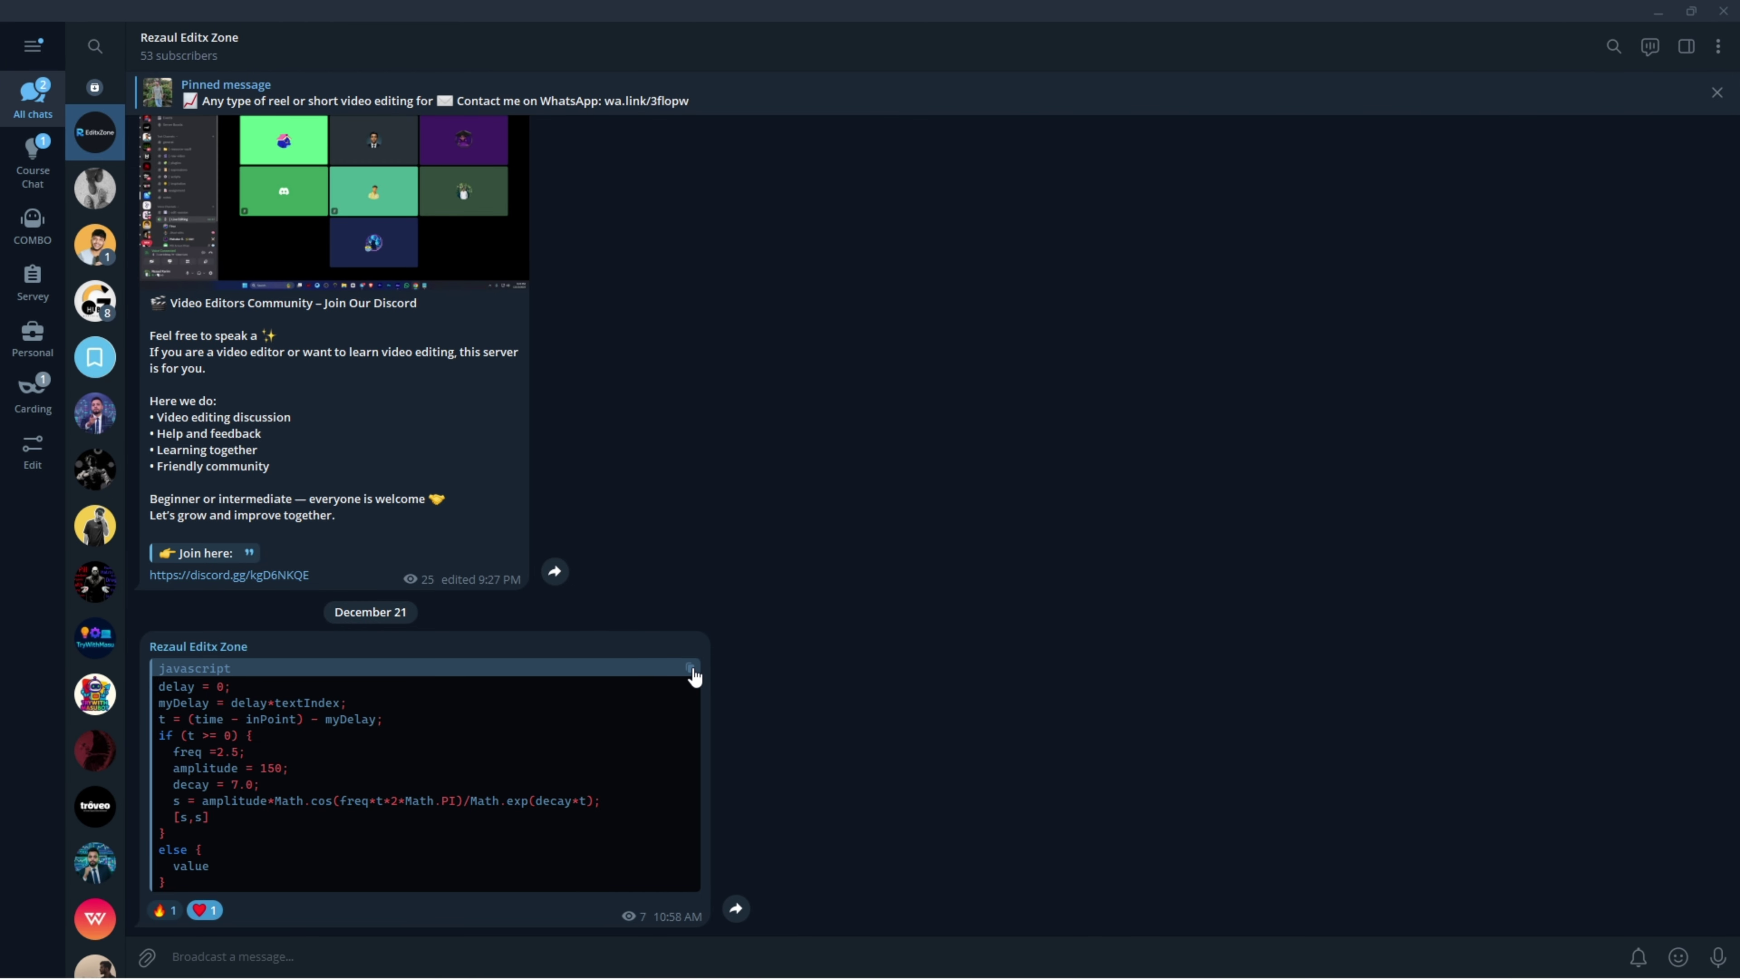
click(690, 669)
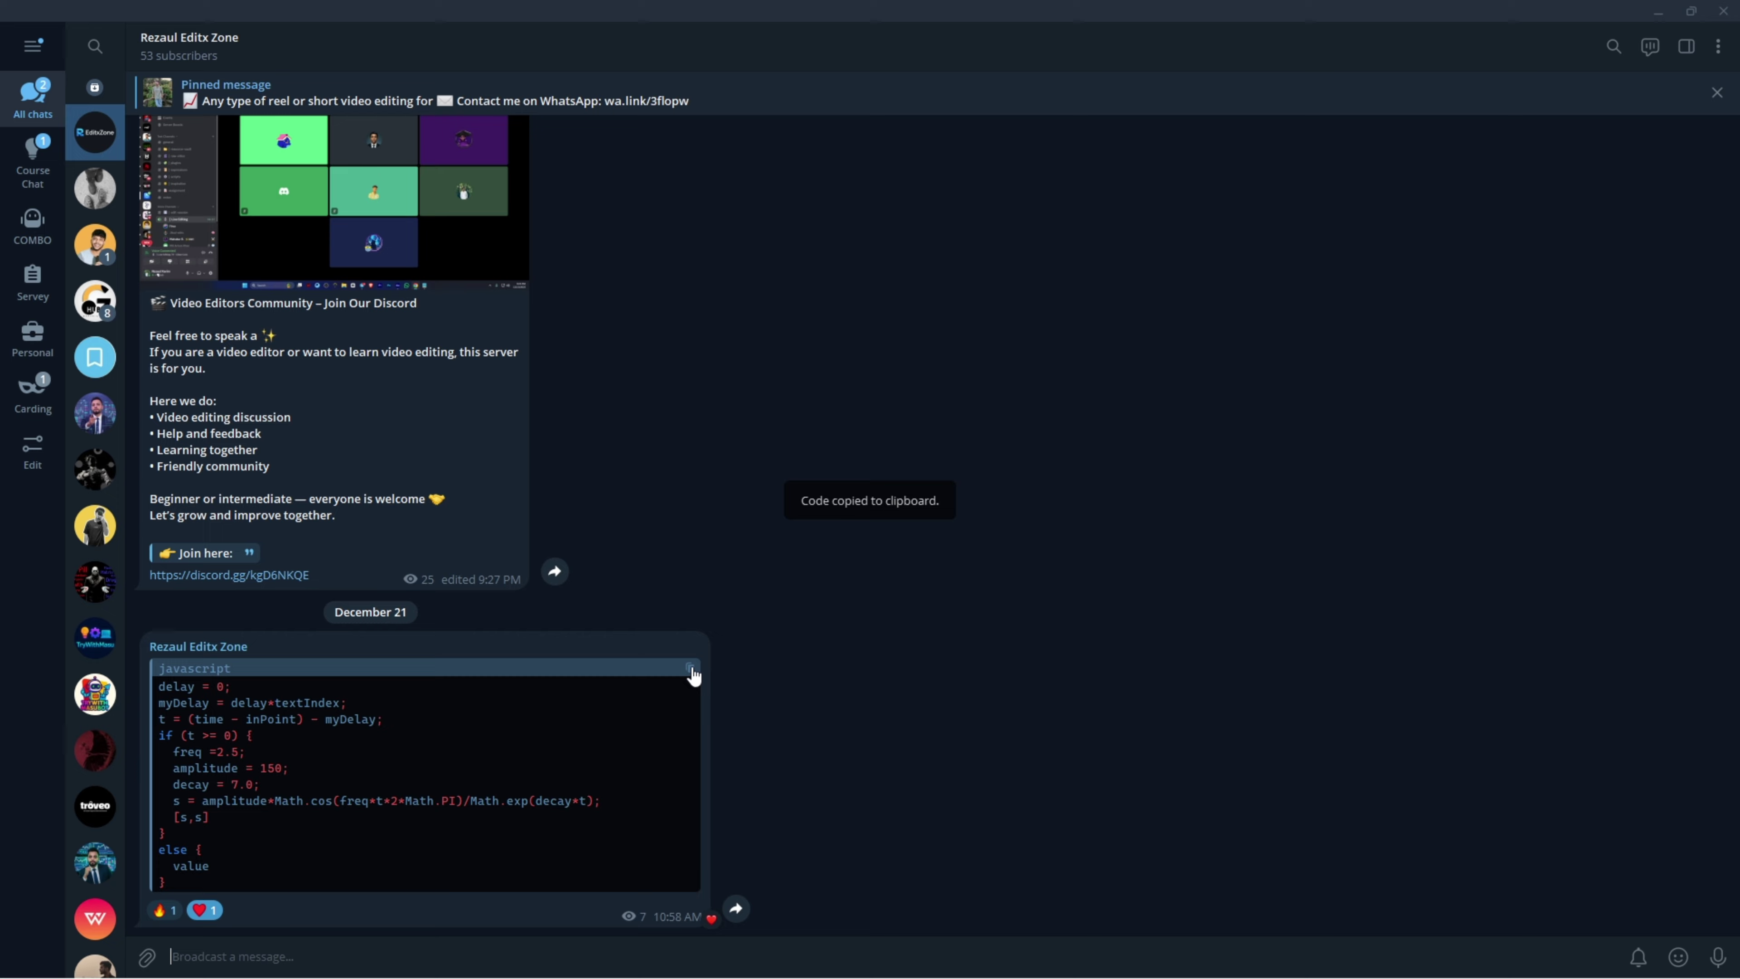
click(1659, 9)
Replace the selector's Amount expression with the copied bounce code and apply it.
click(623, 872)
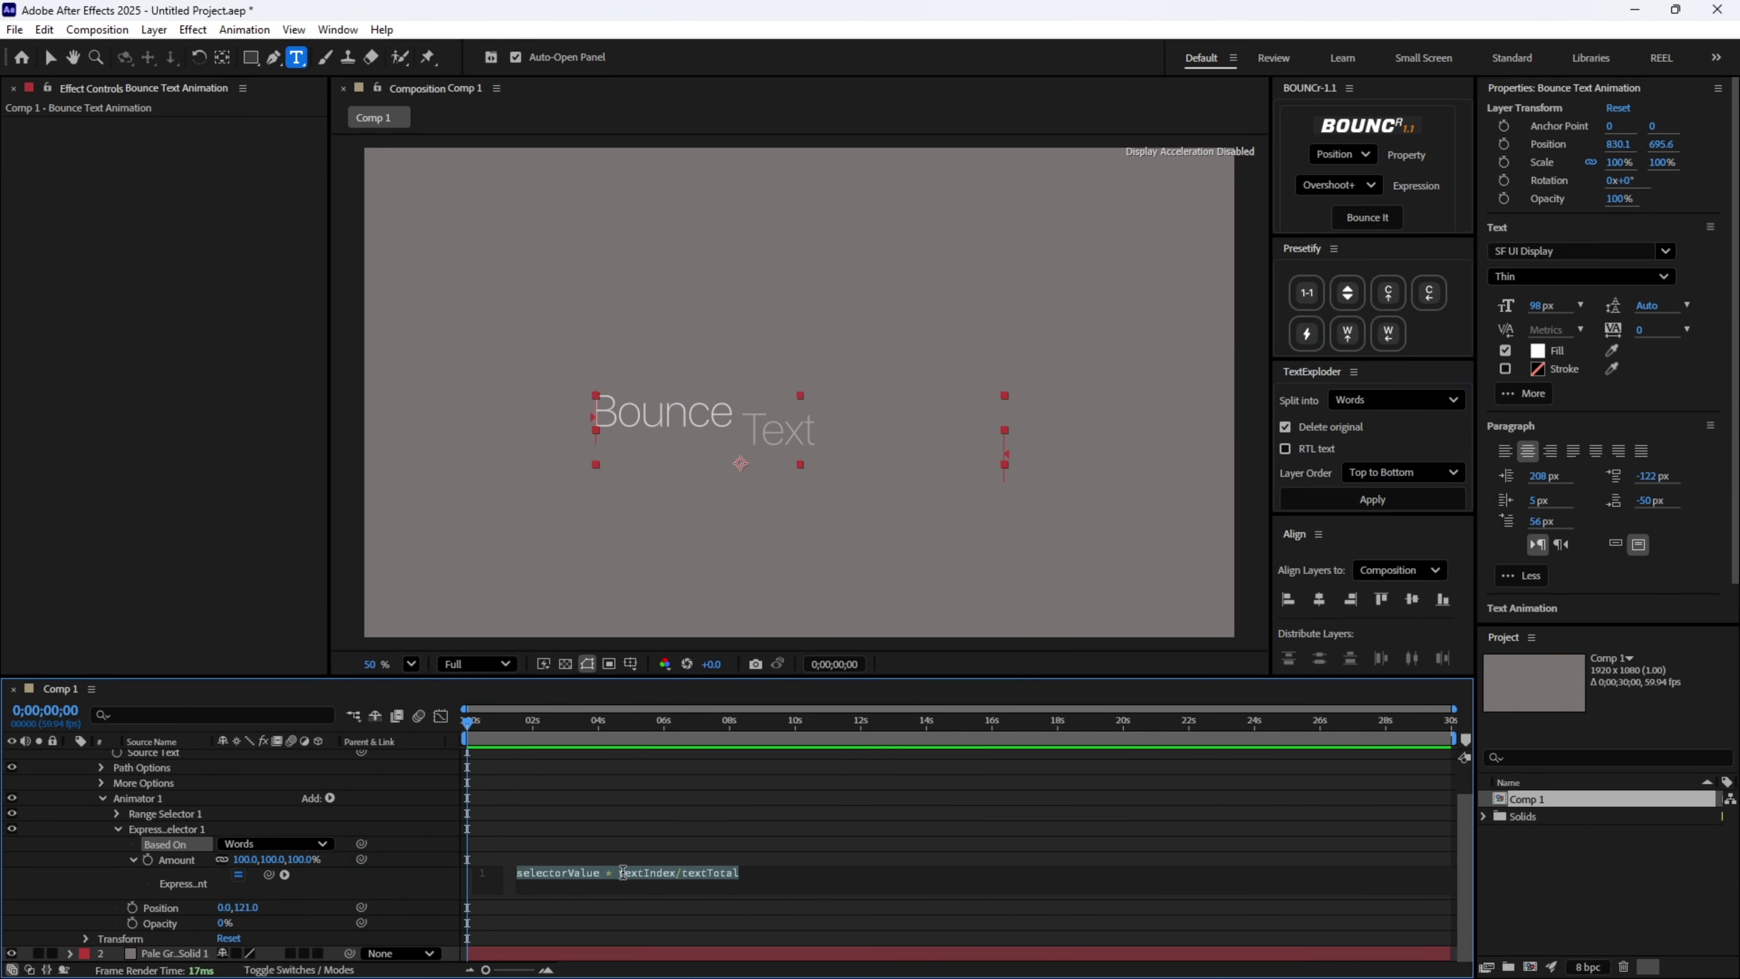
key(ctrl+v)
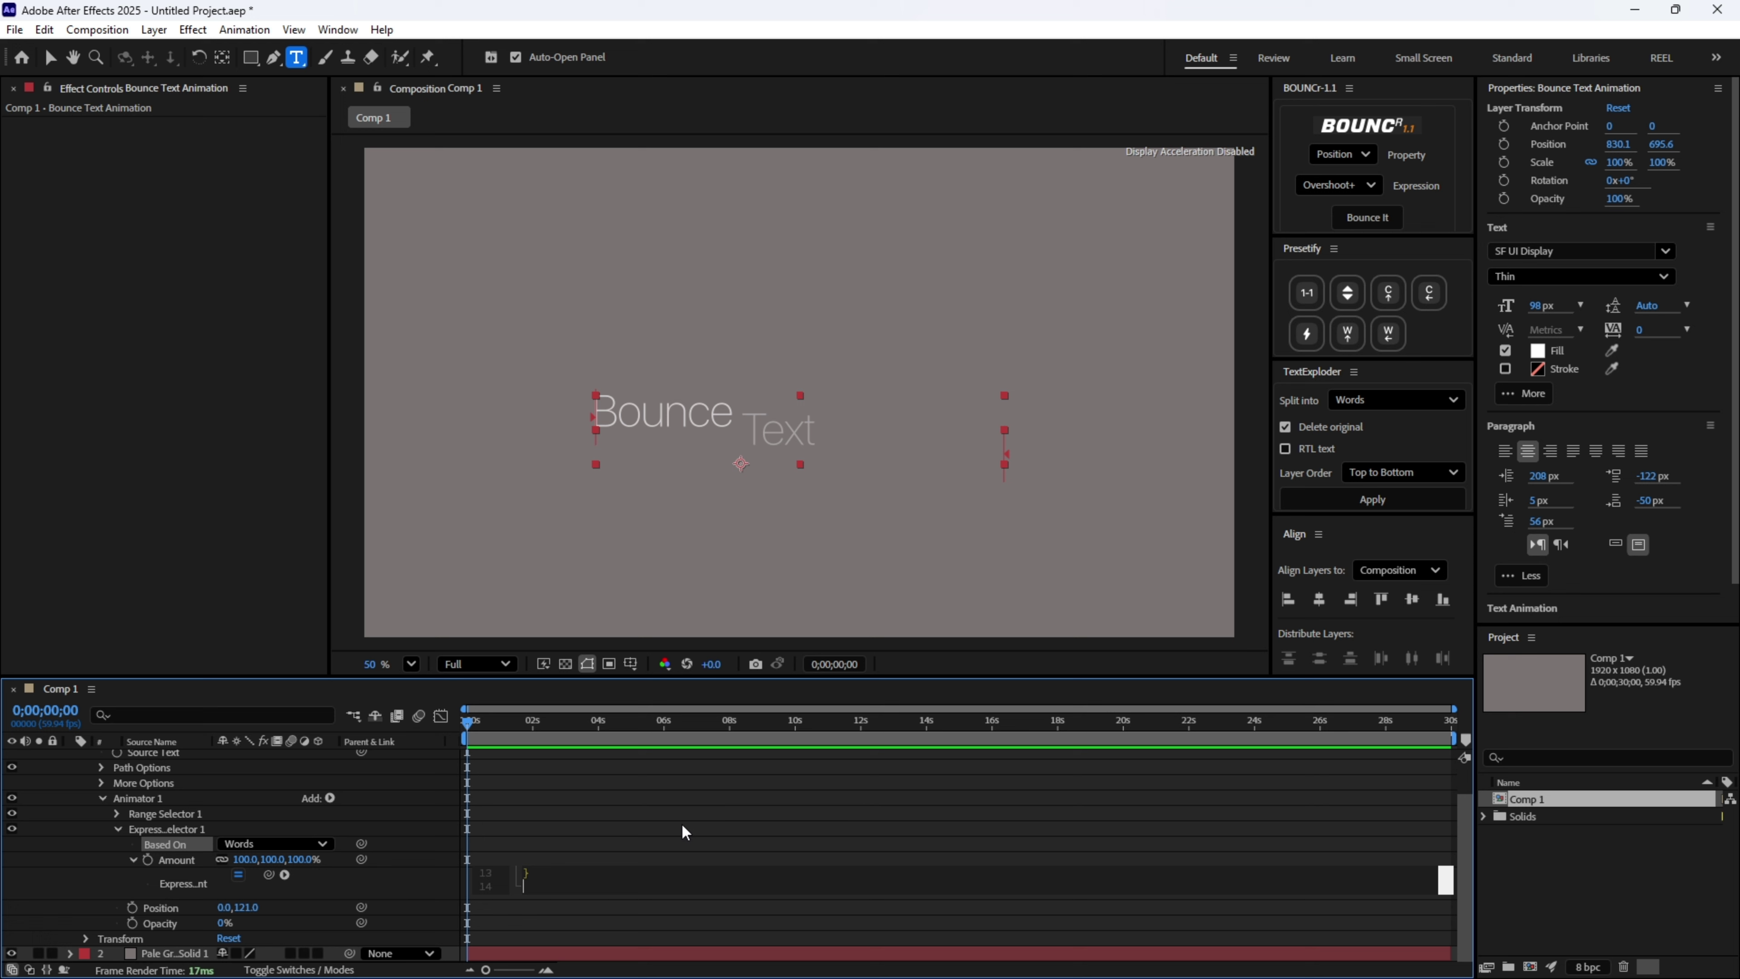
scroll(682, 825, up, 2)
click(730, 810)
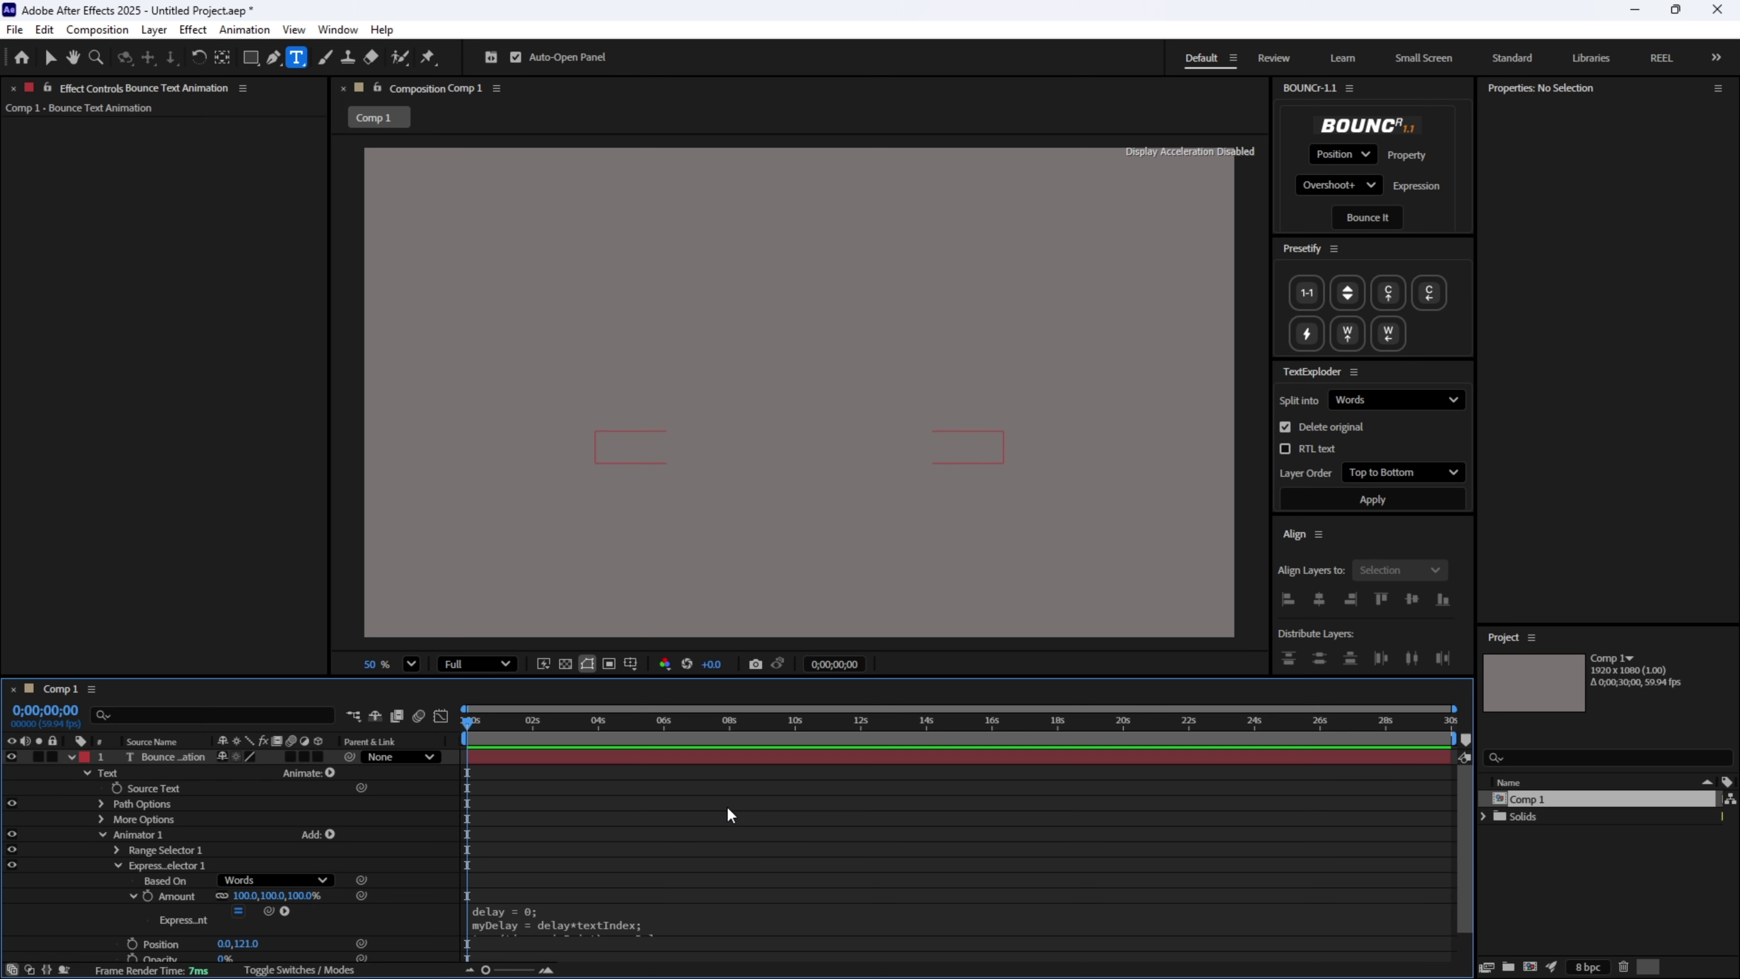
click(534, 908)
double_click(577, 908)
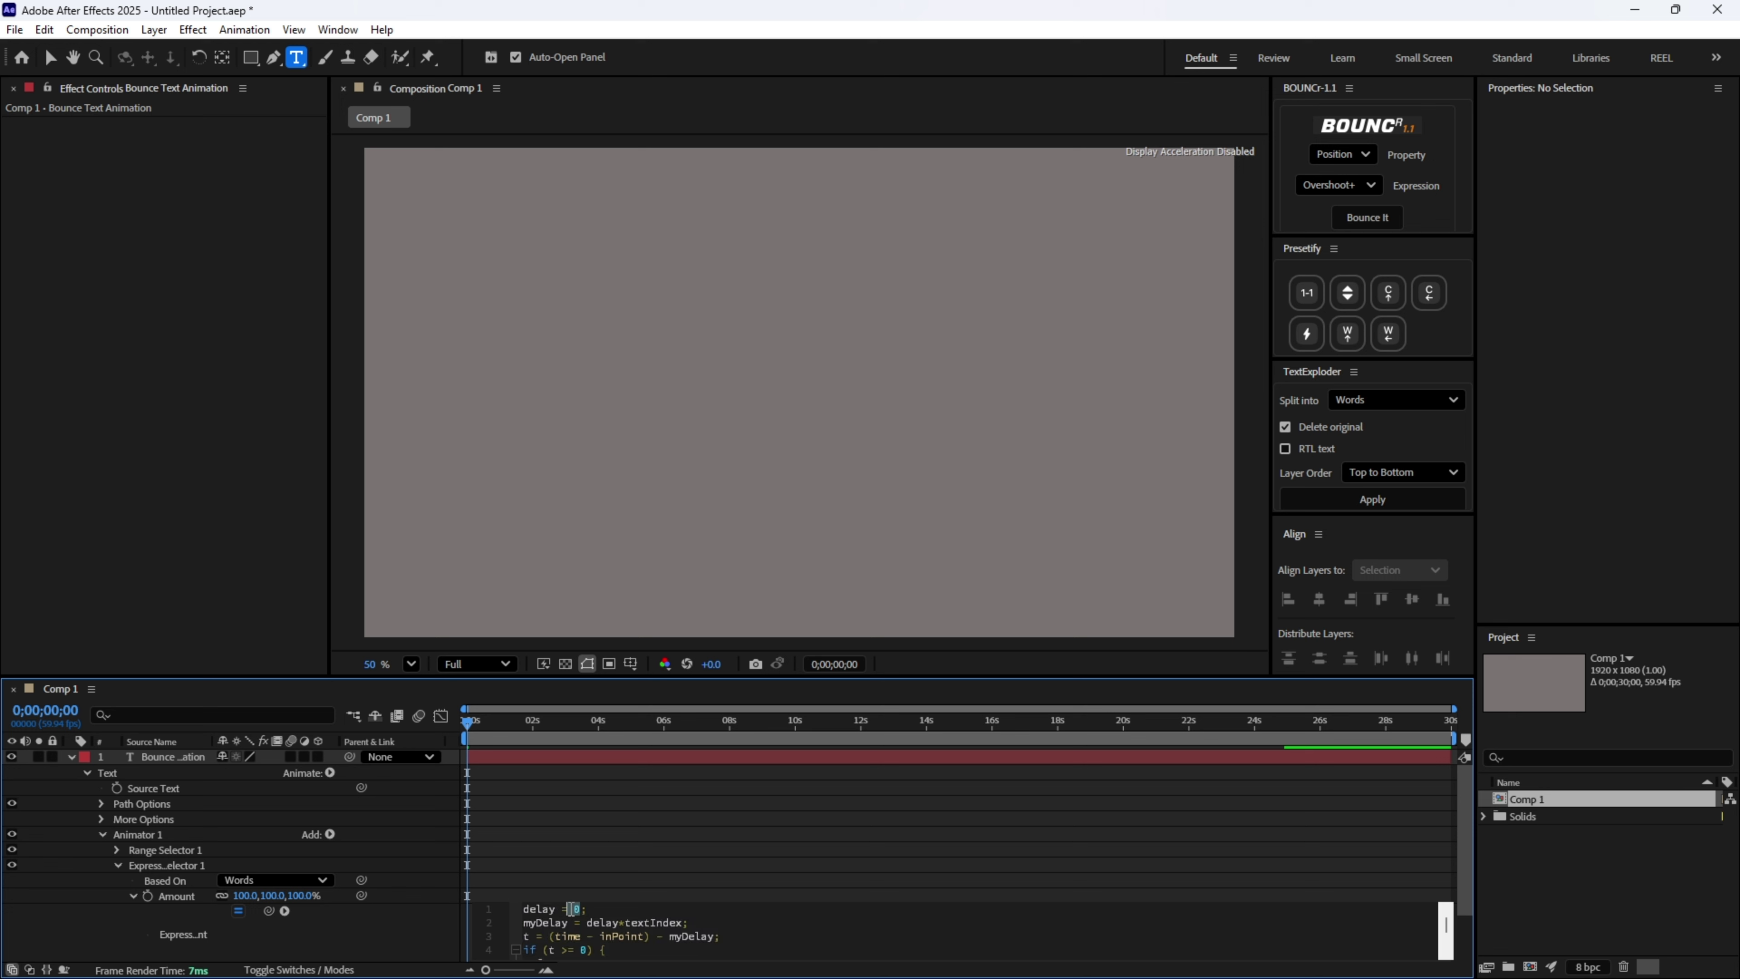
click(575, 909)
Apply a Slider Control effect to the Bounce Text Animation layer.
click(189, 761)
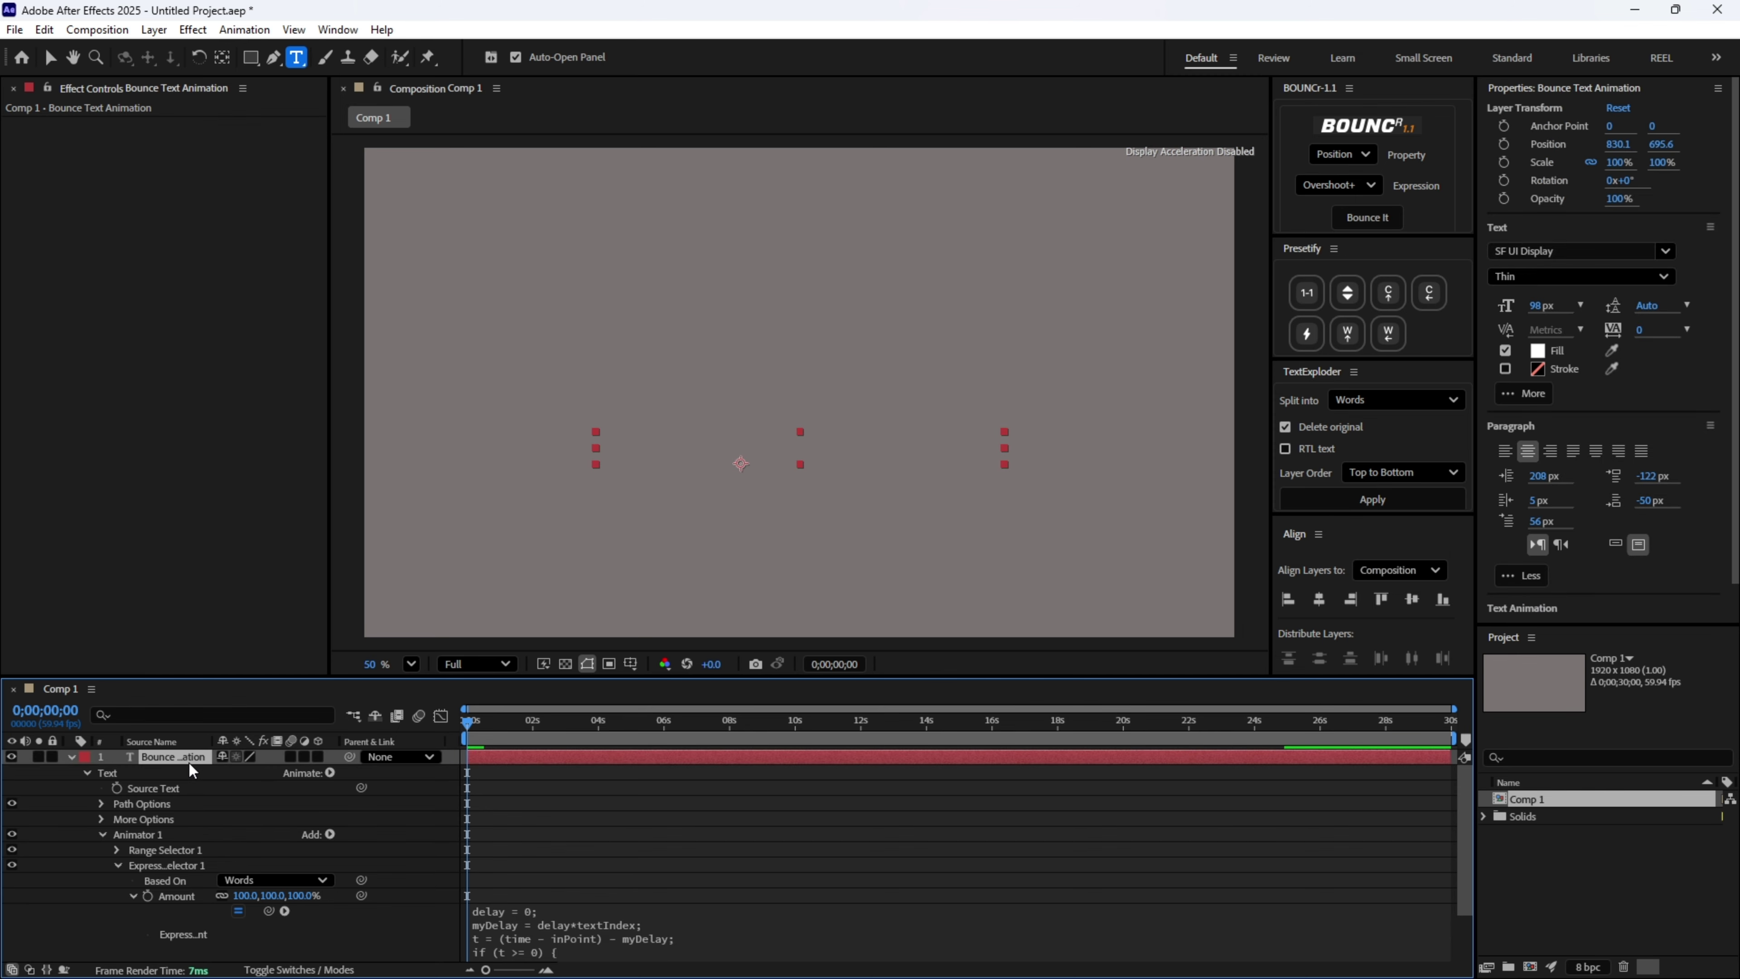
key(ctrl+space)
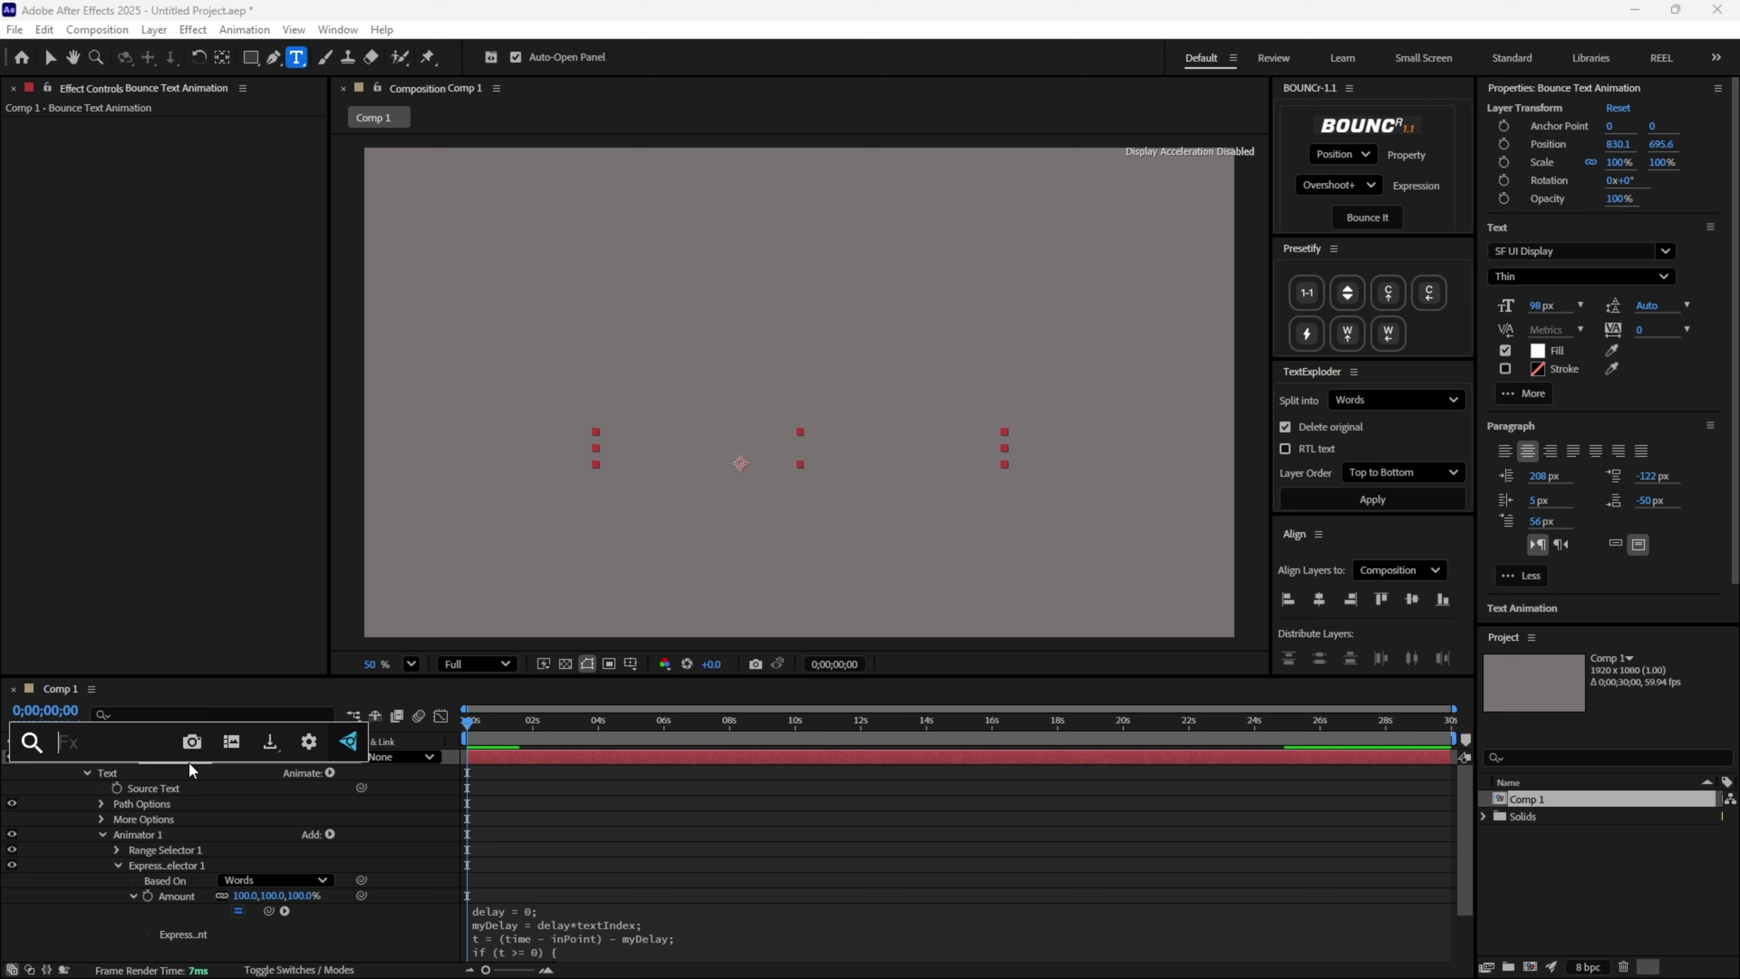
text(sli)
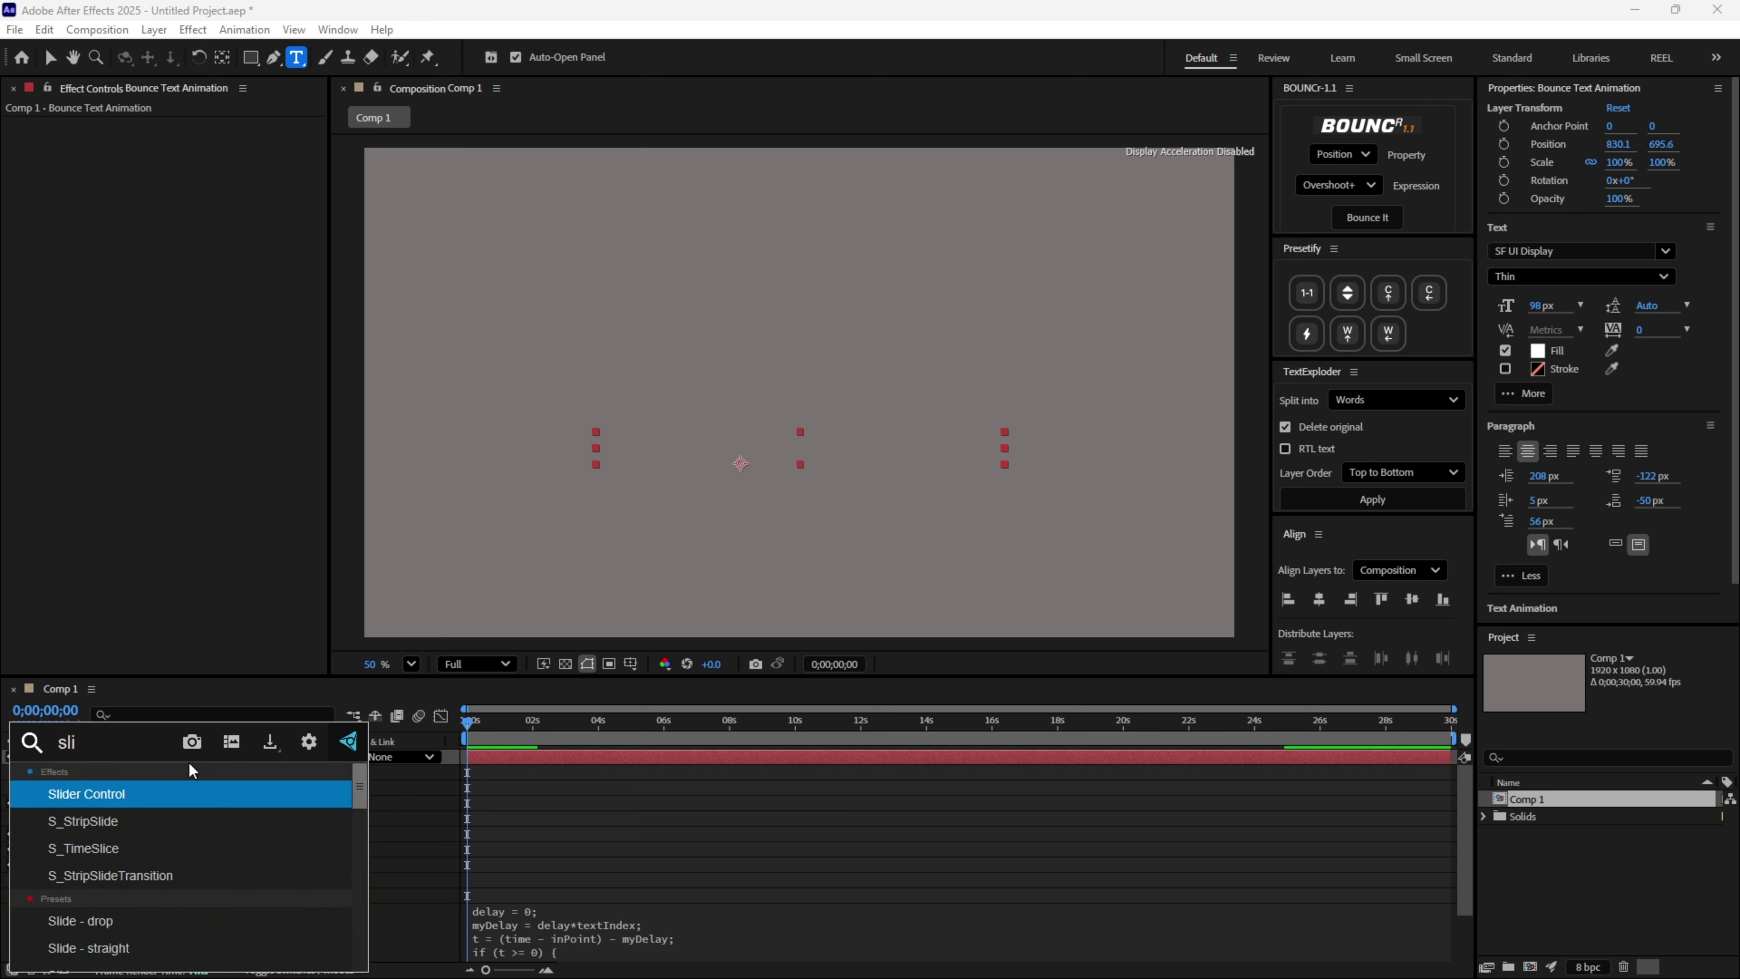
click(71, 796)
key(v)
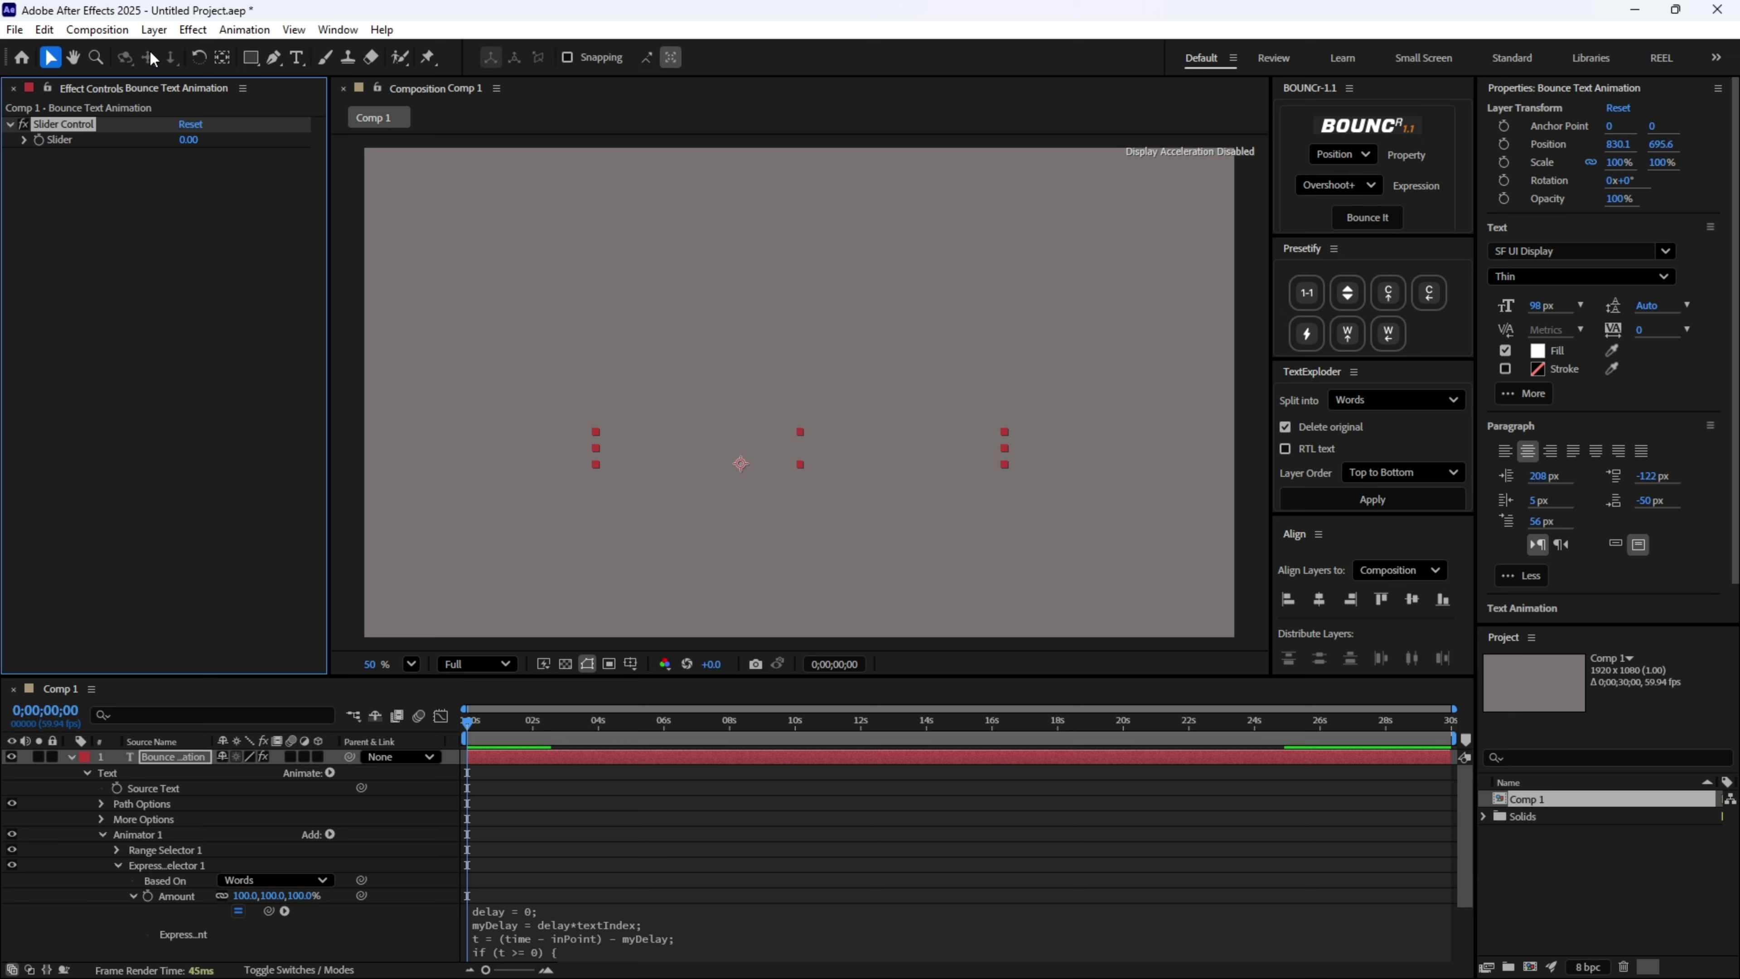
click(87, 182)
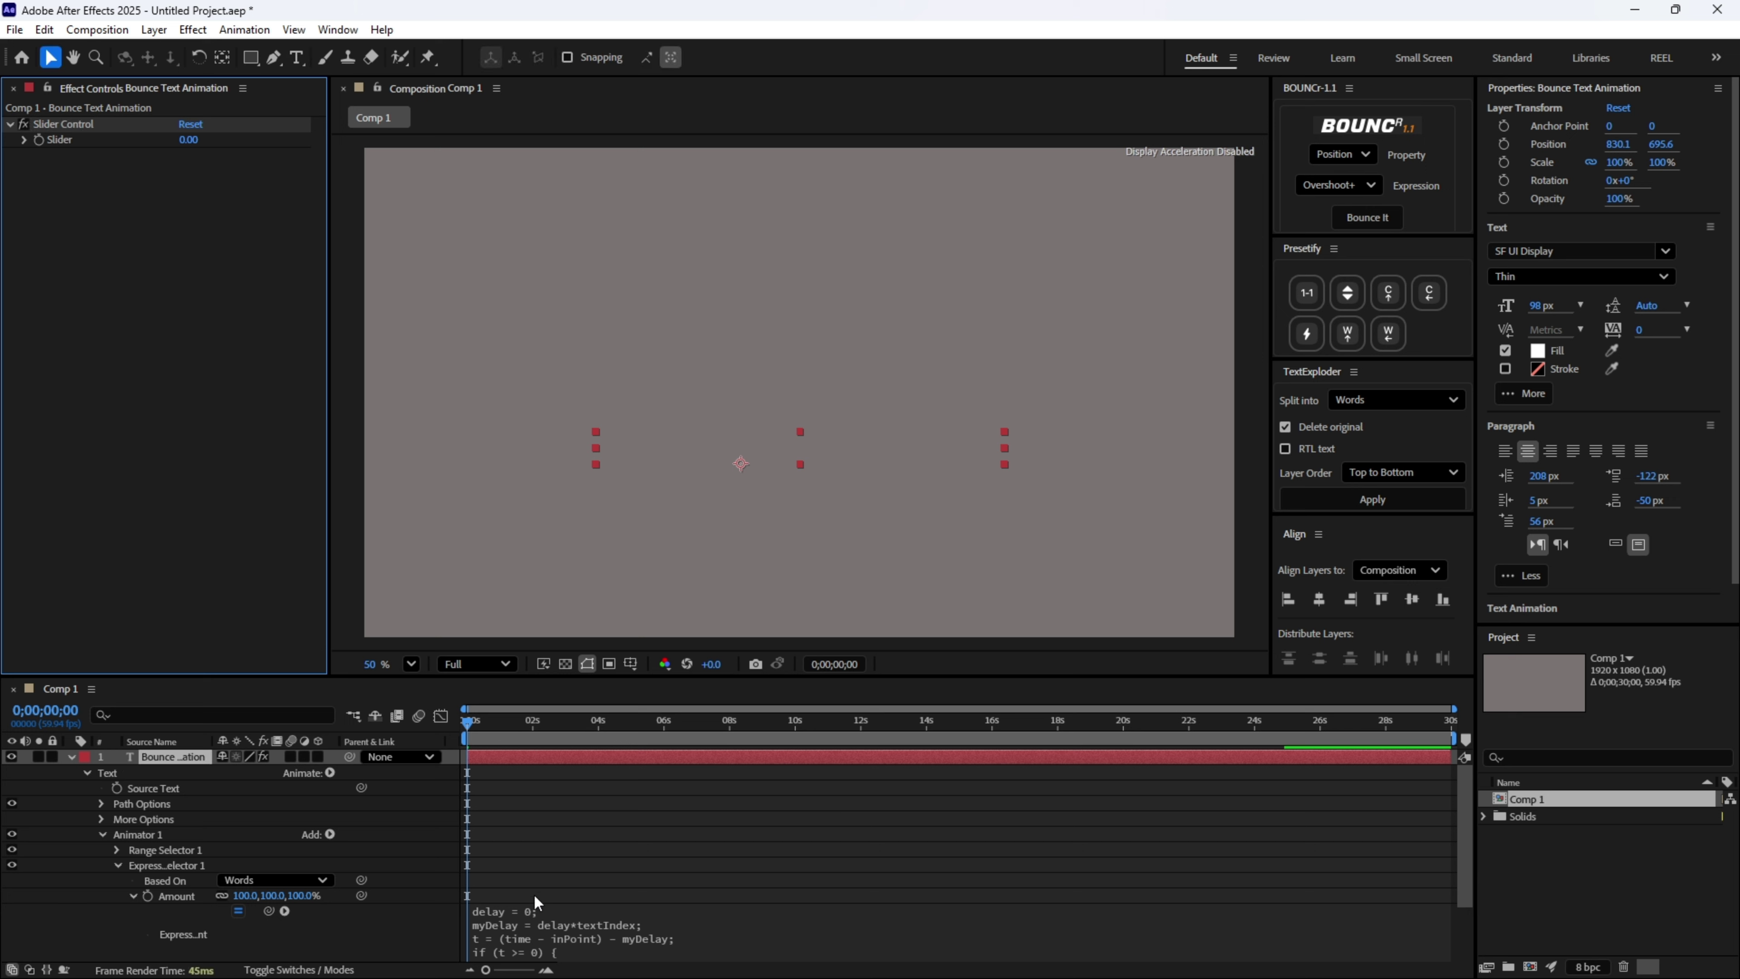
Replace the delay value of 0 in the Amount expression with a link to the Slider Control's Slider.
click(482, 913)
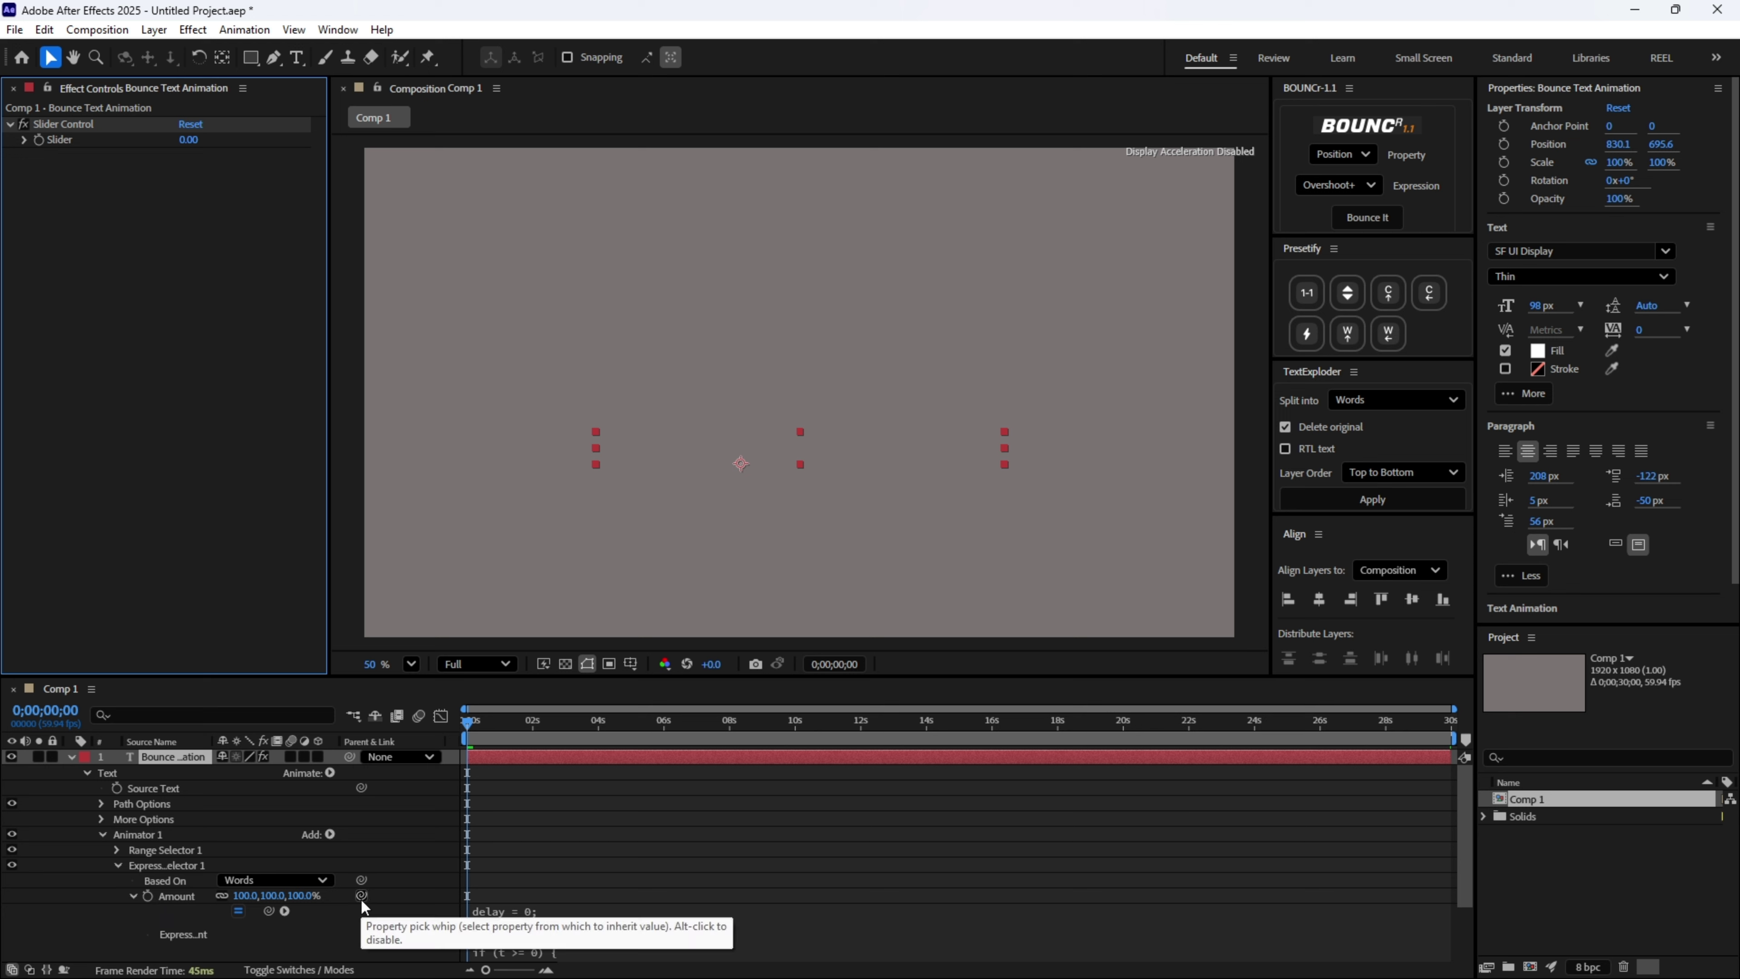
click(507, 912)
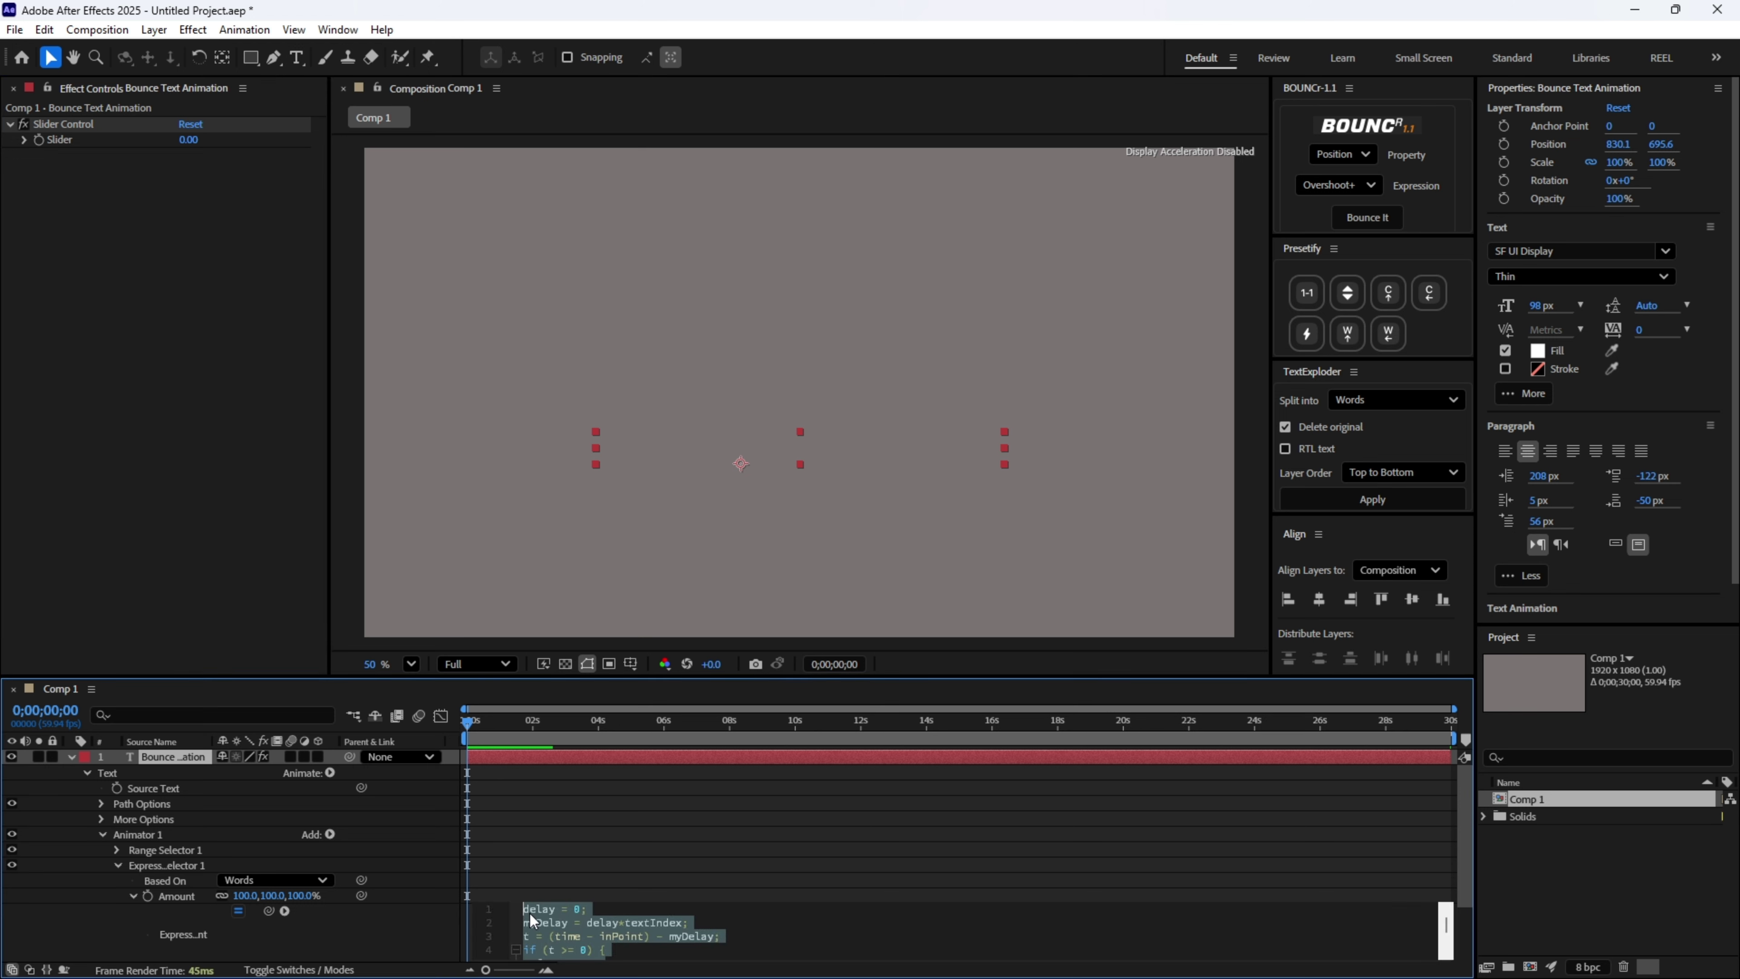
double_click(575, 909)
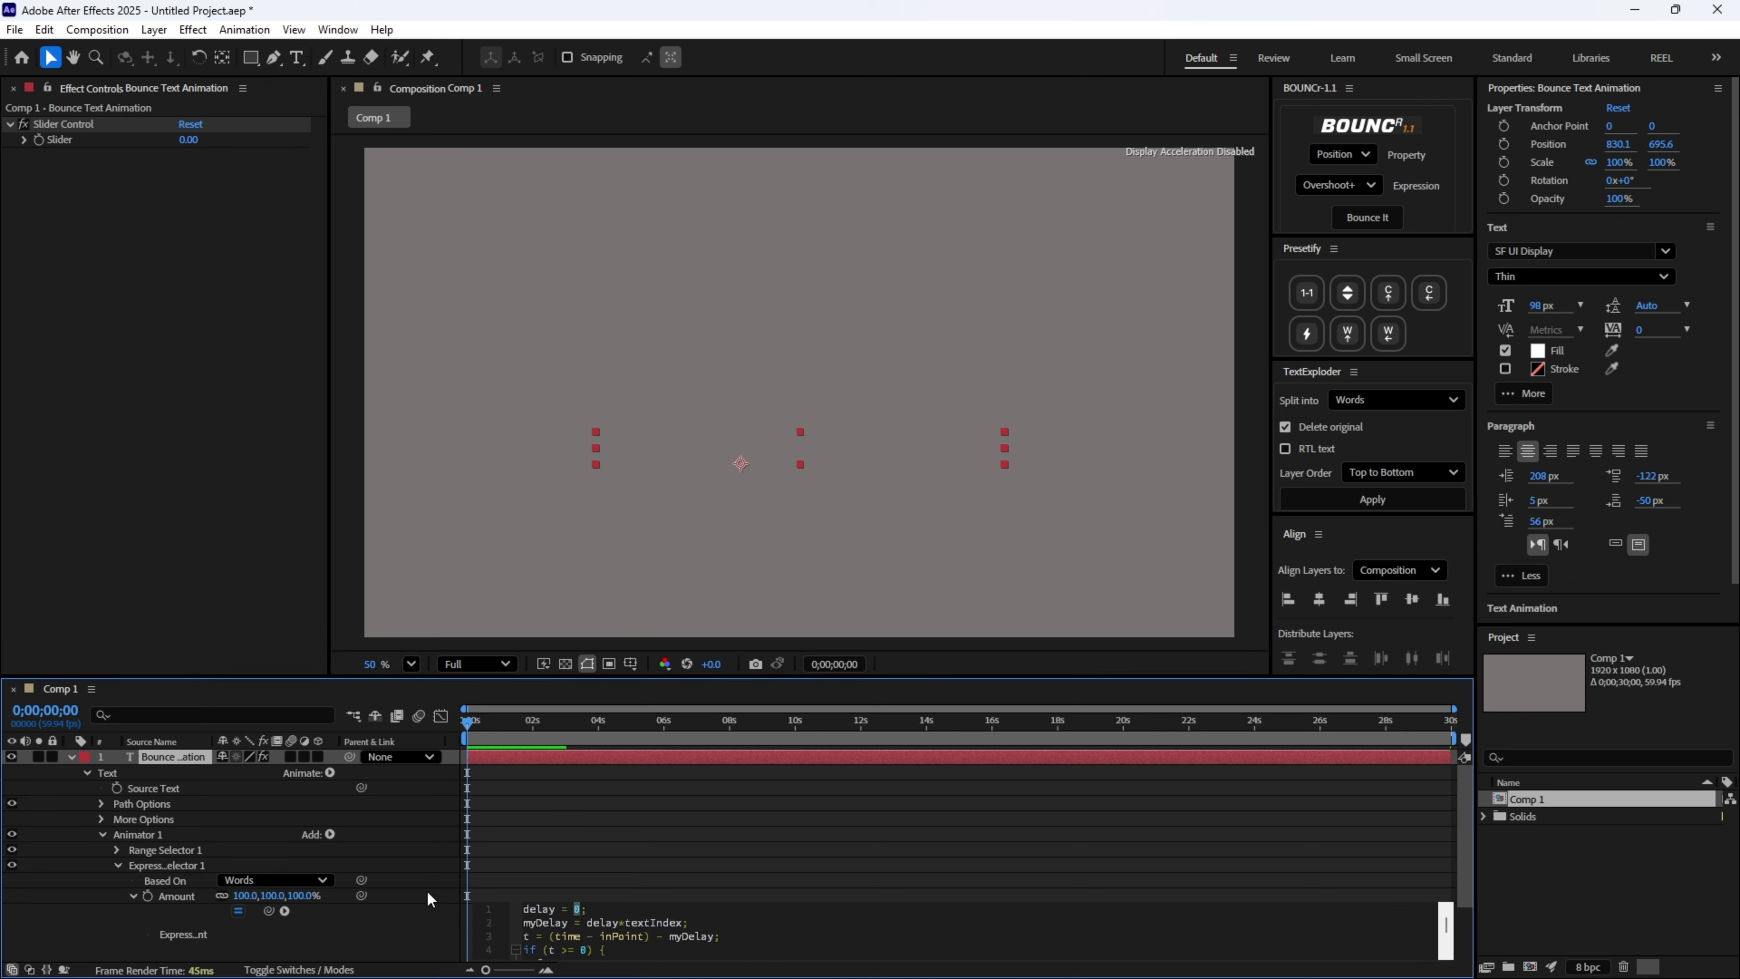
drag(363, 895, 62, 137)
Set the Slider Control's Slider value to 0.01.
click(189, 140)
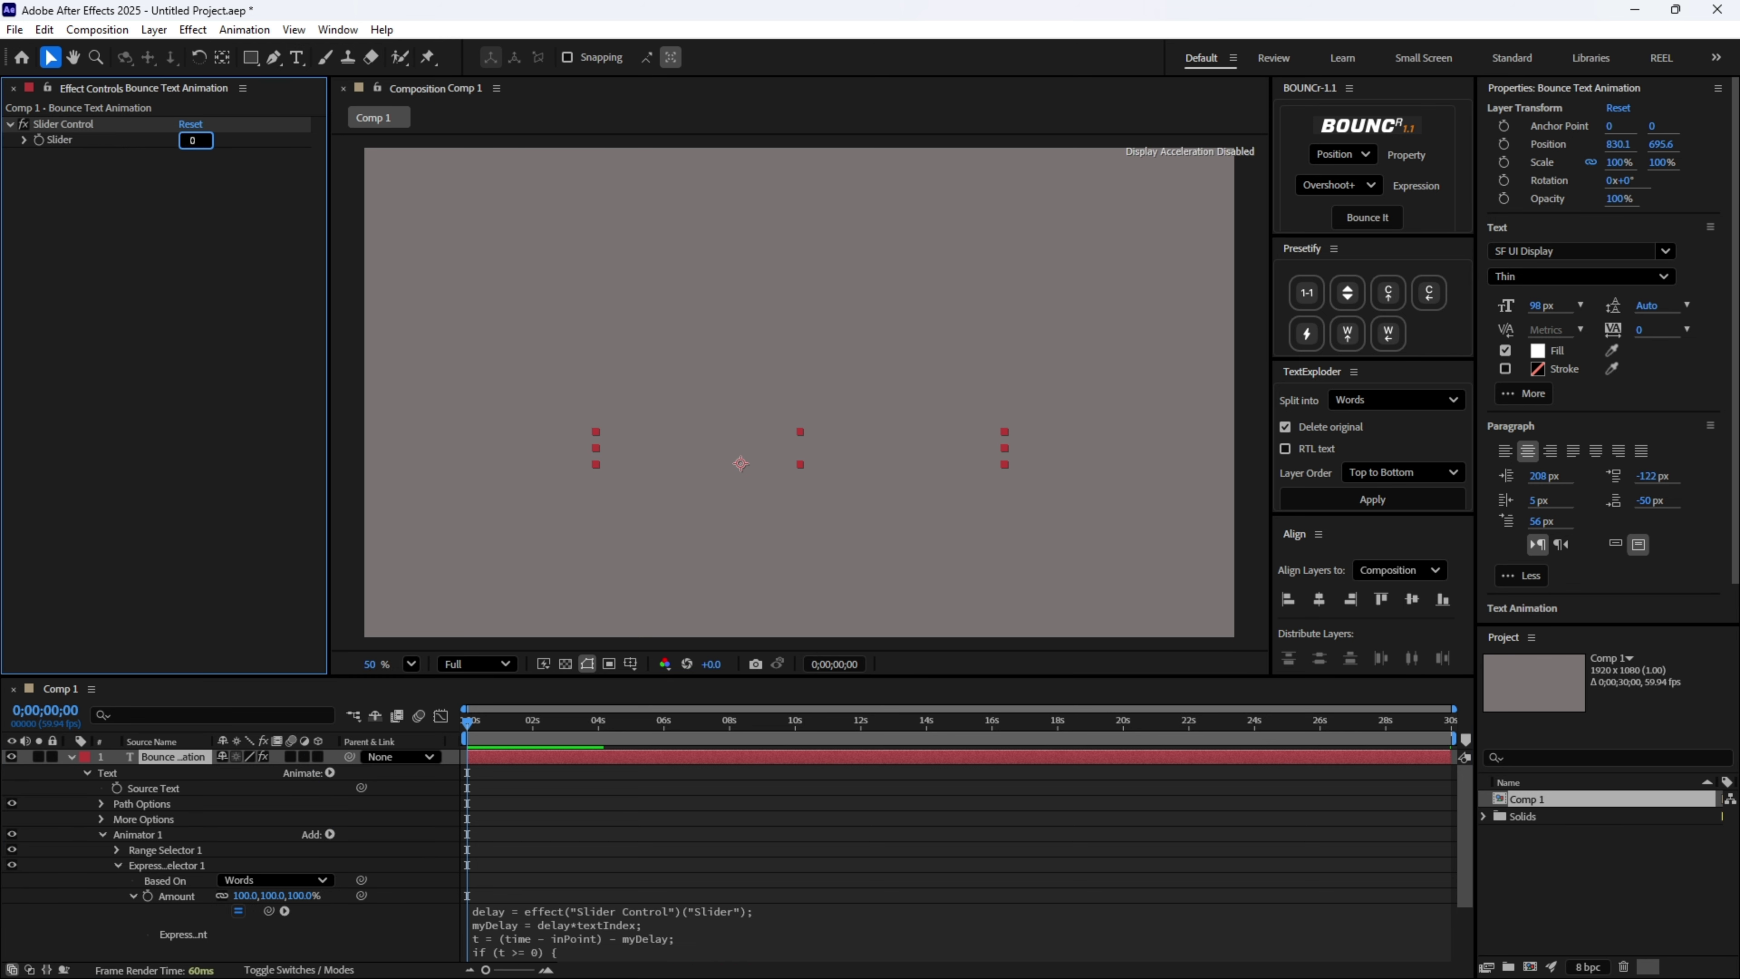
text(.01)
key(Return)
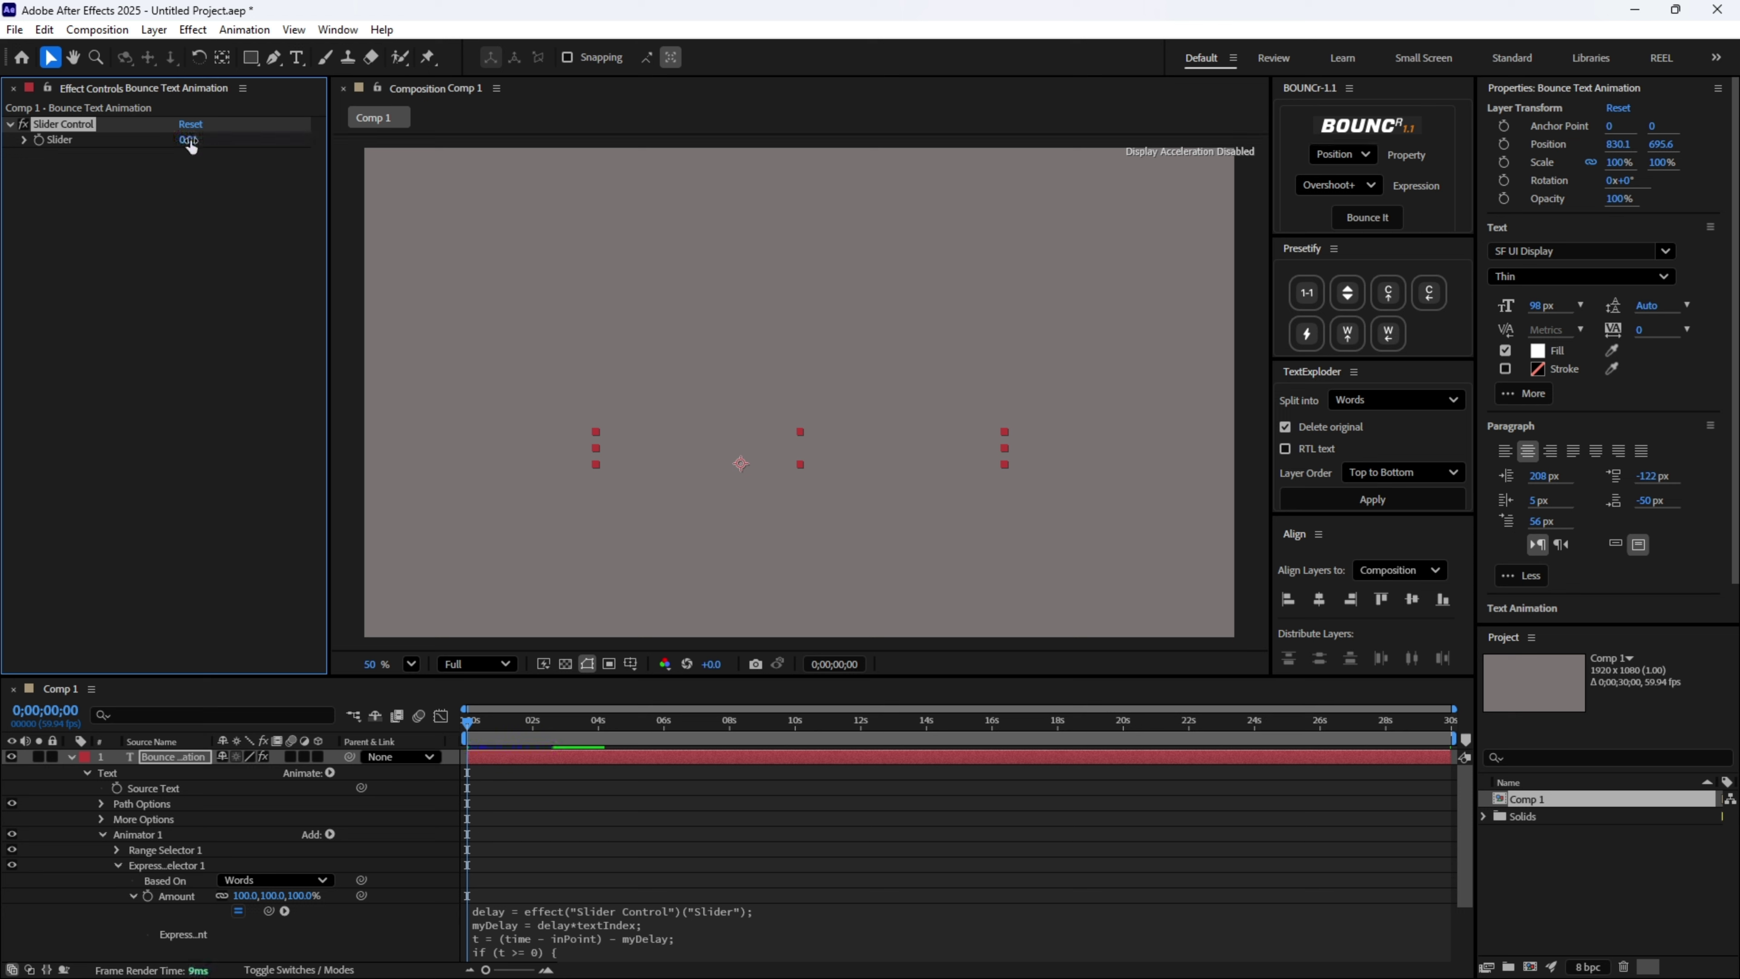
Collapse the text layer's properties, preview the bounce animation, and move the current time to 0;00;00;55.
click(71, 756)
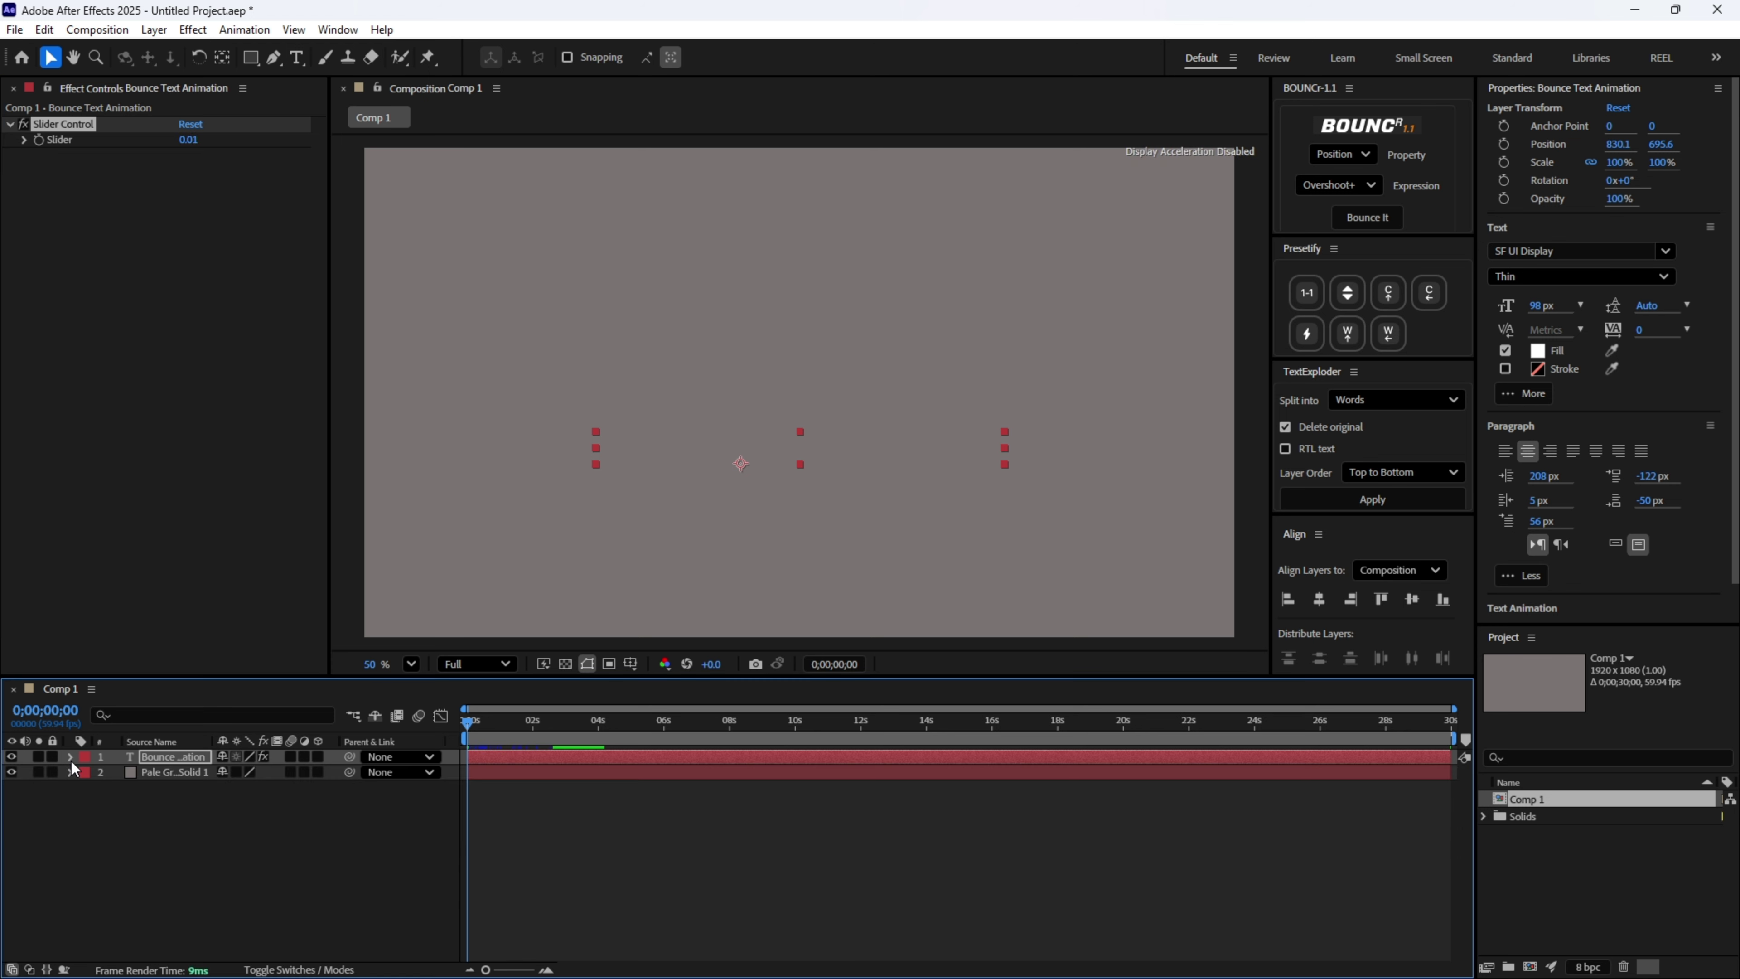
key(space)
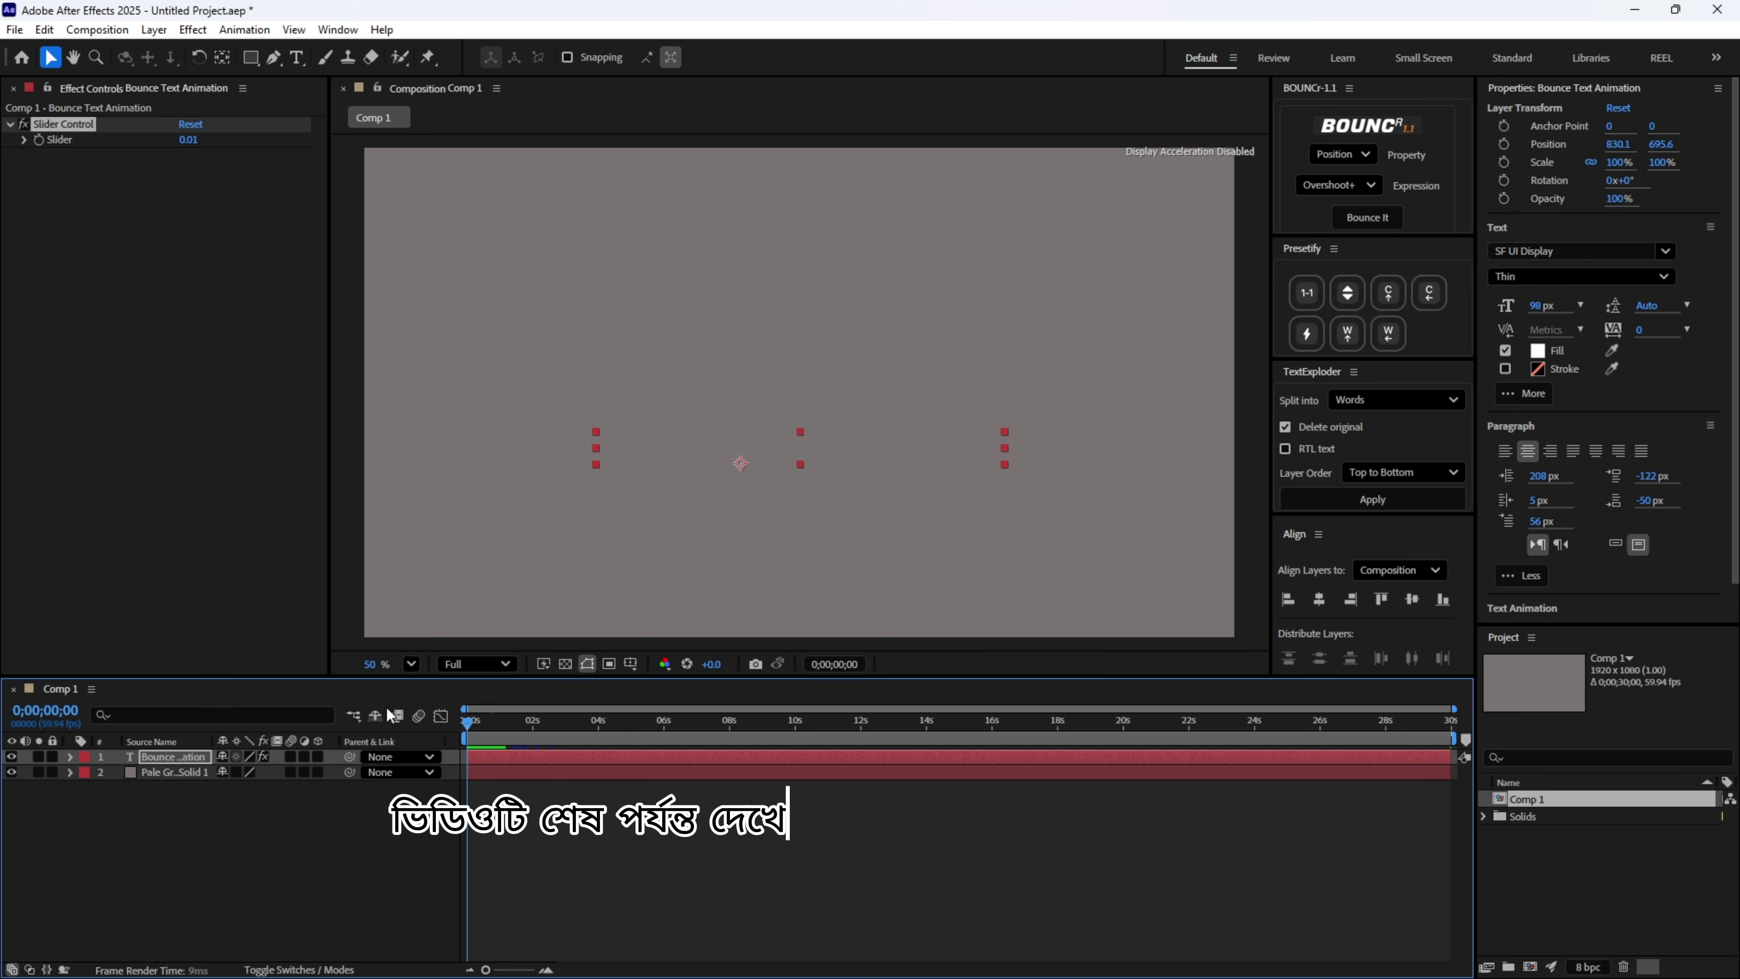
key(space)
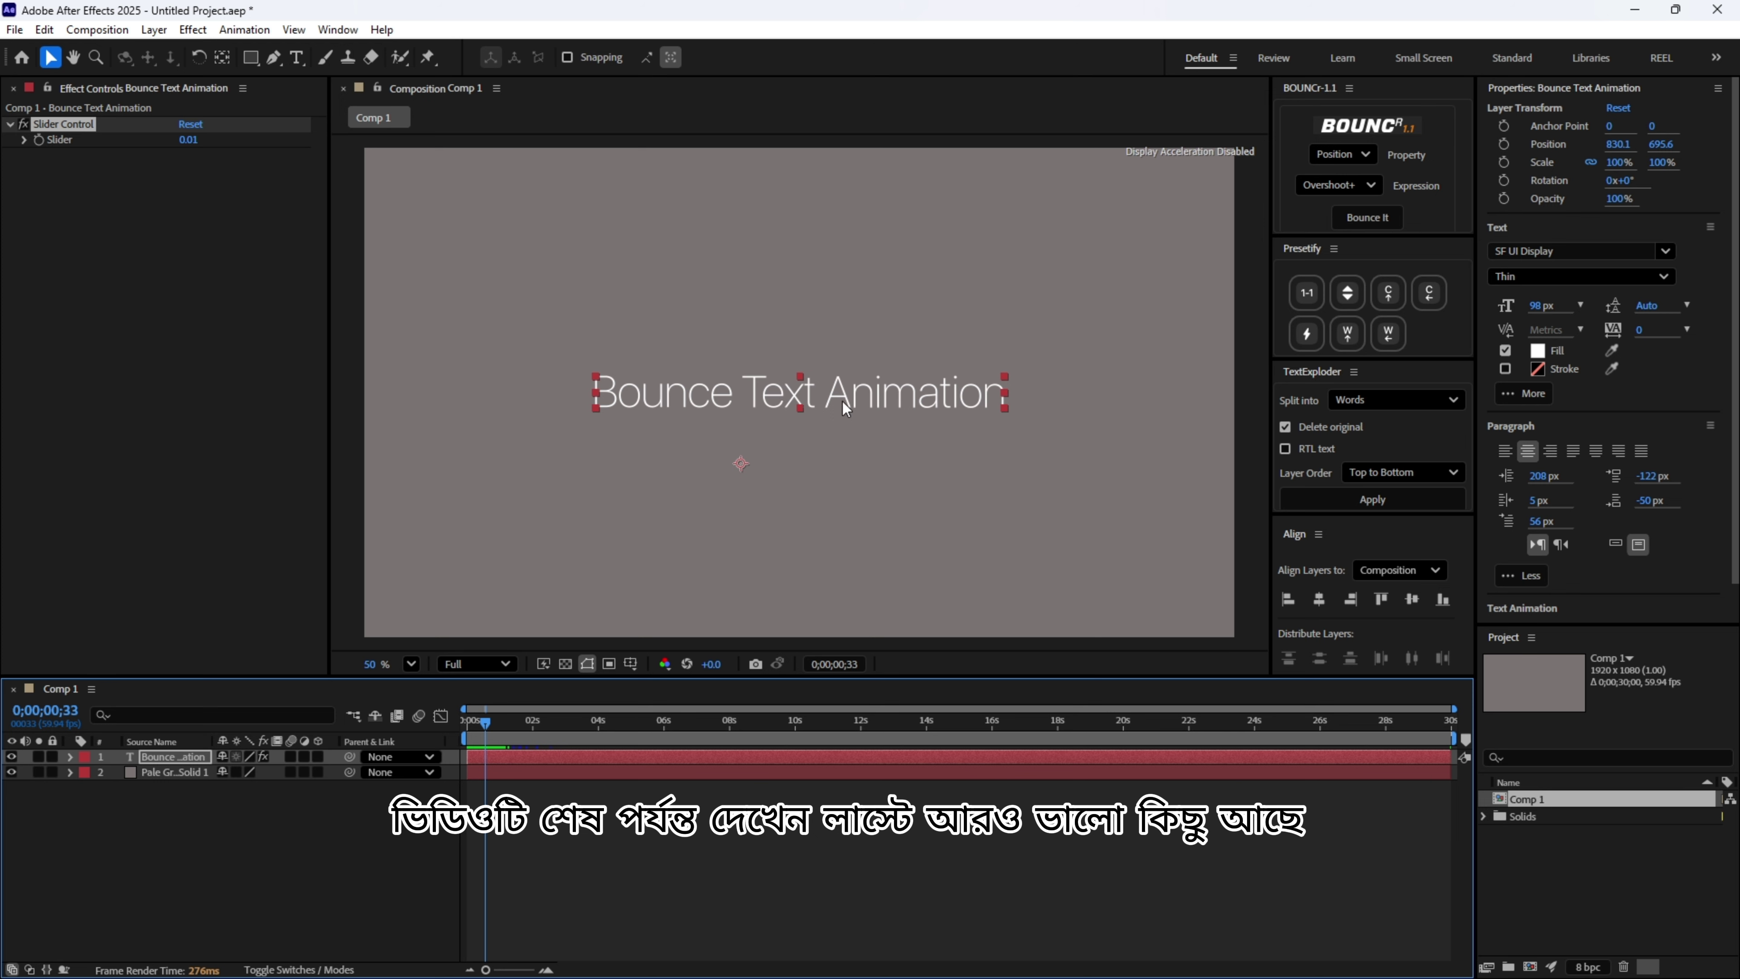
mouse_move(489, 725)
mouse_down()
mouse_move(443, 722)
mouse_move(543, 725)
mouse_move(466, 725)
mouse_move(497, 725)
mouse_up()
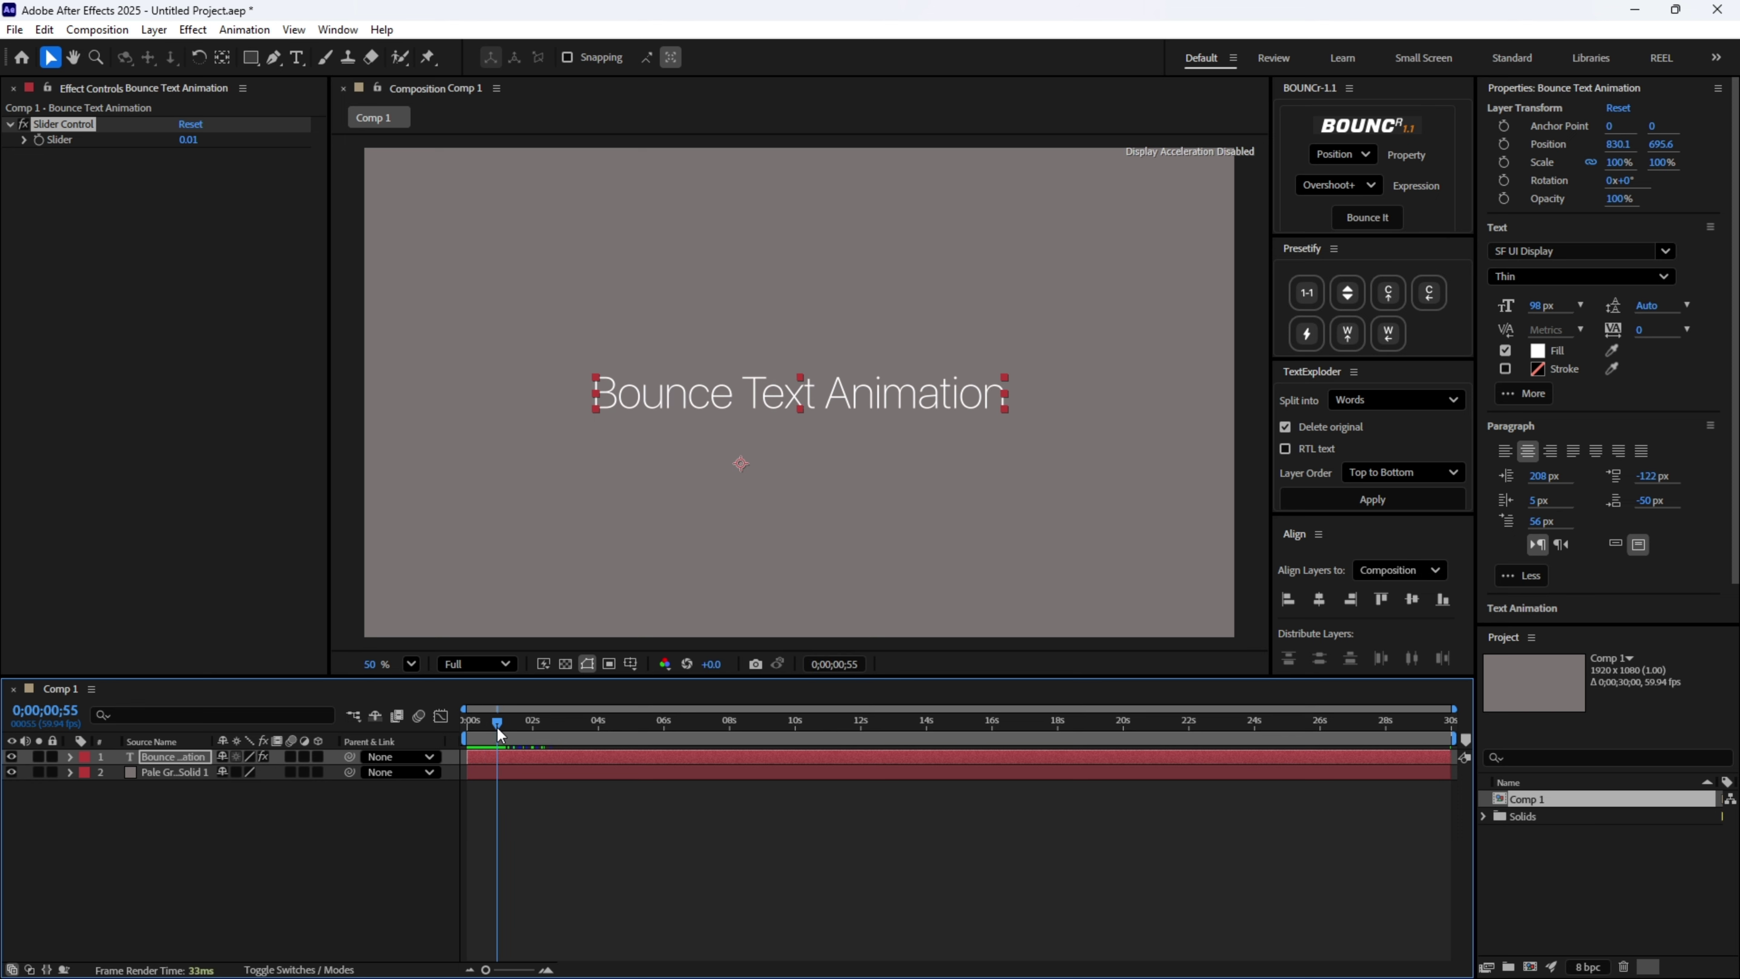
Save the text layer's Animator 1 and Slider Control together as an animation preset named bounce 3.
click(70, 757)
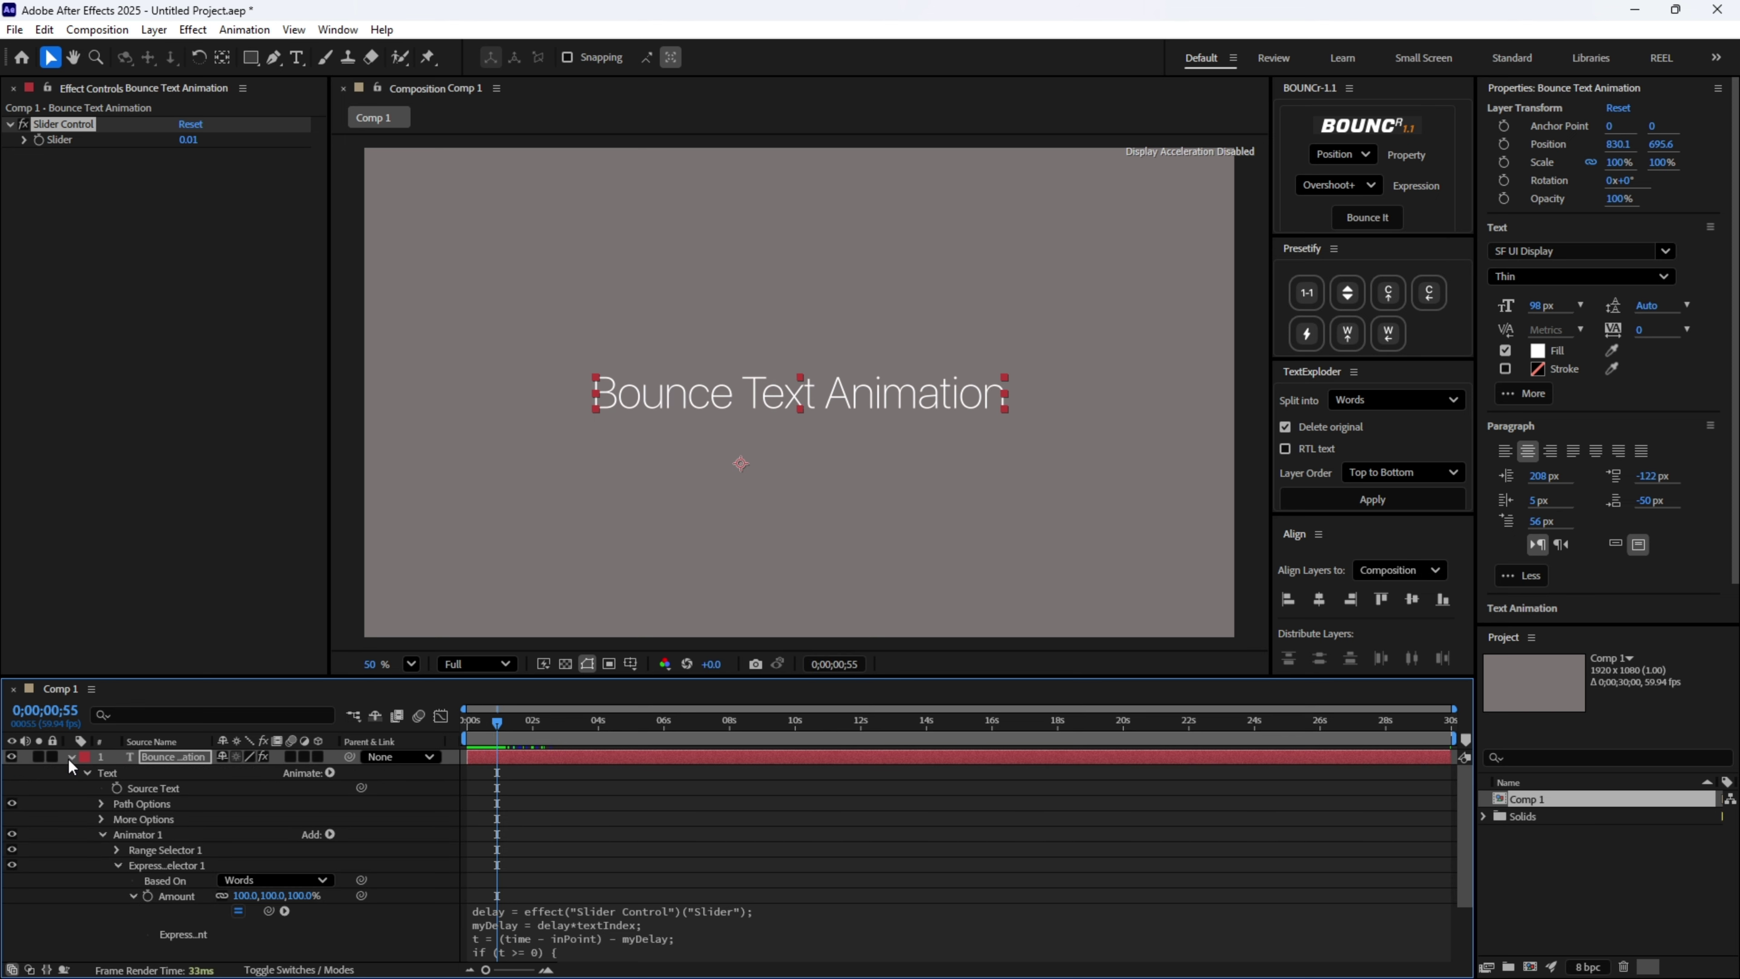
click(87, 772)
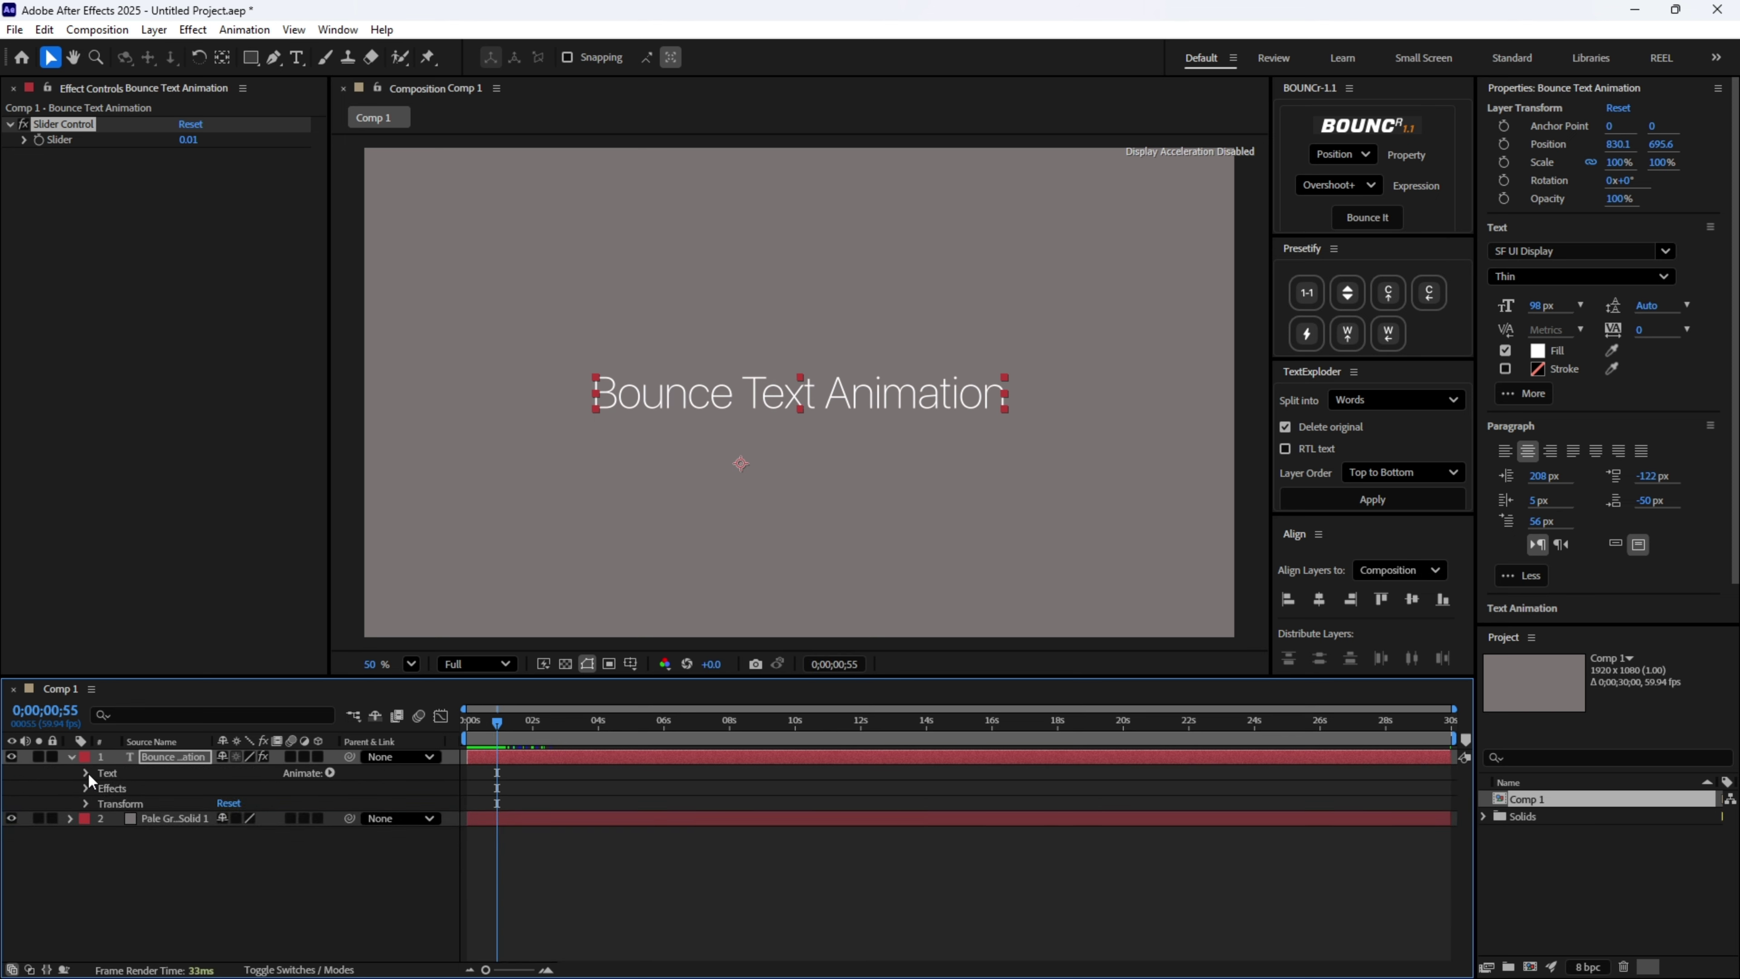
click(87, 772)
click(87, 773)
click(87, 772)
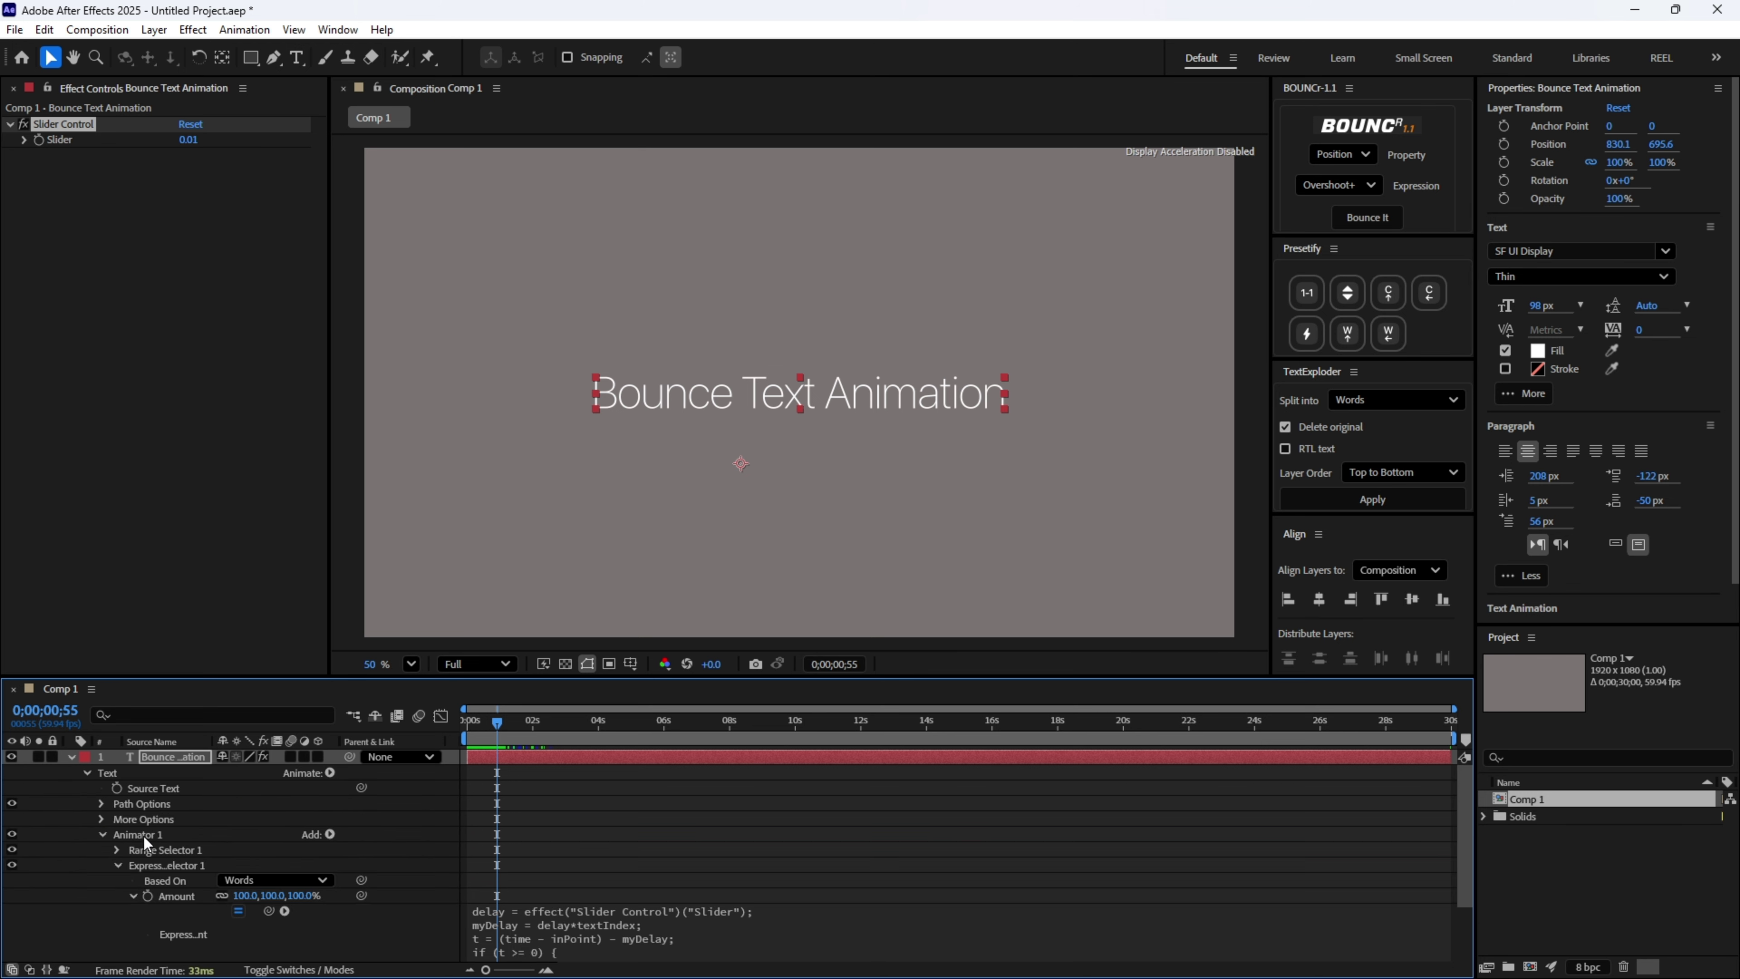
click(142, 834)
click(104, 835)
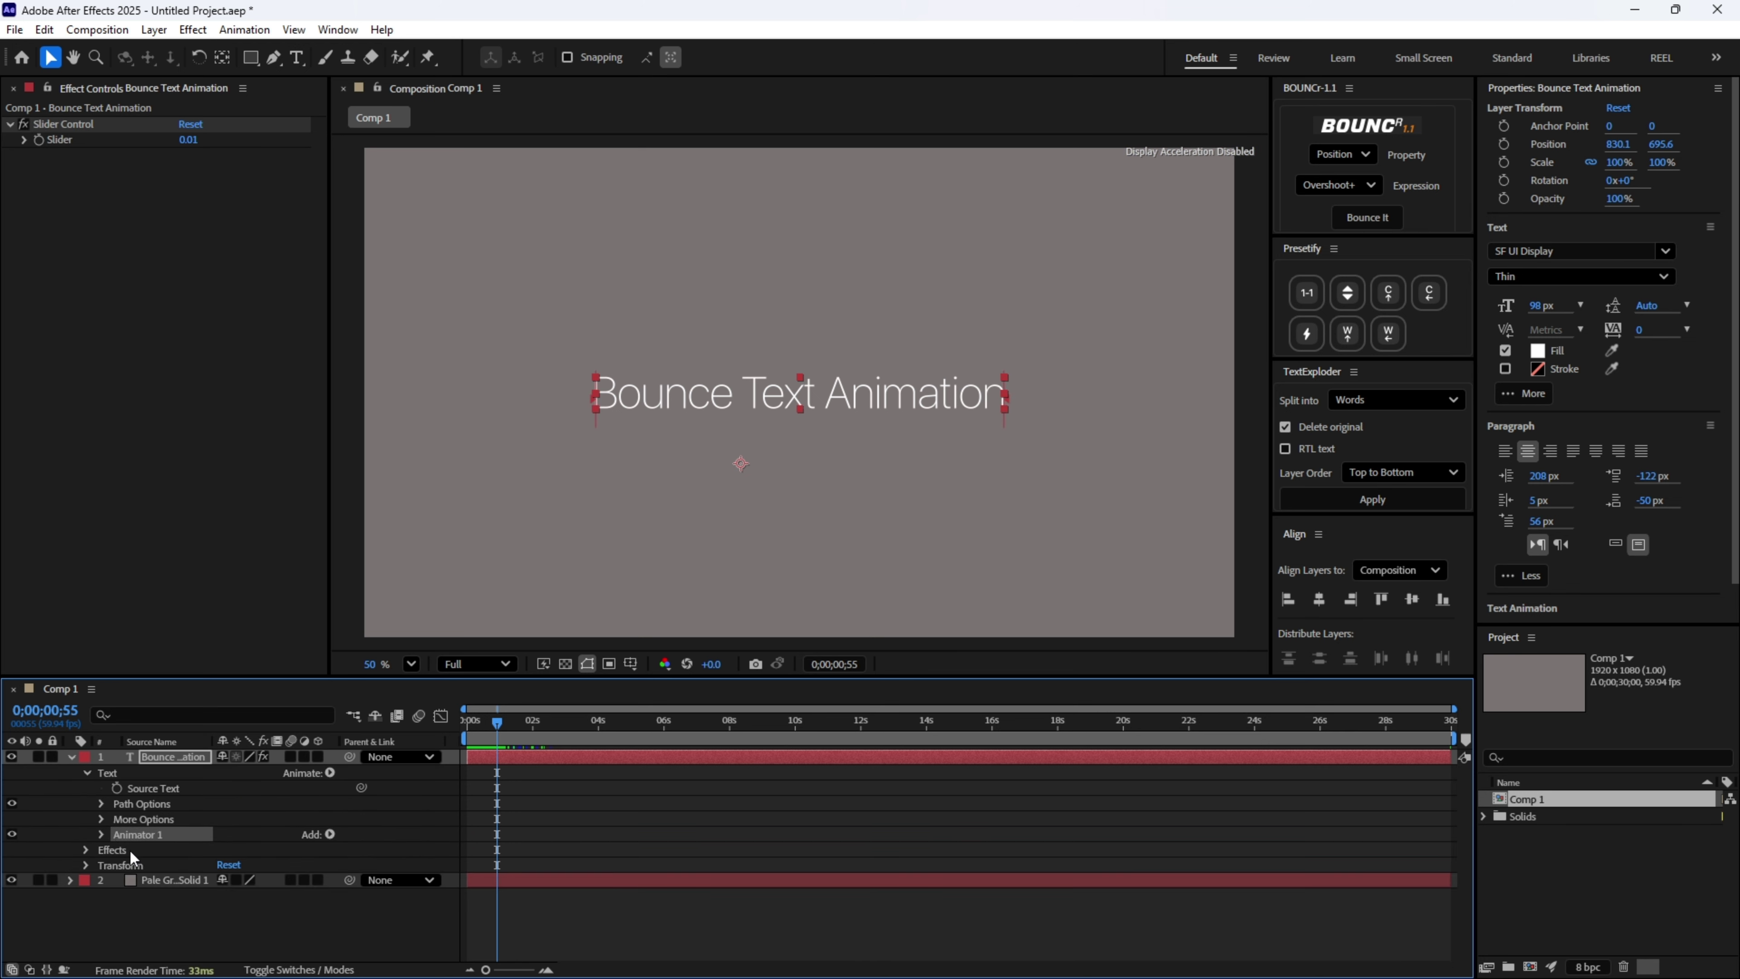
click(86, 850)
click(86, 849)
click(85, 849)
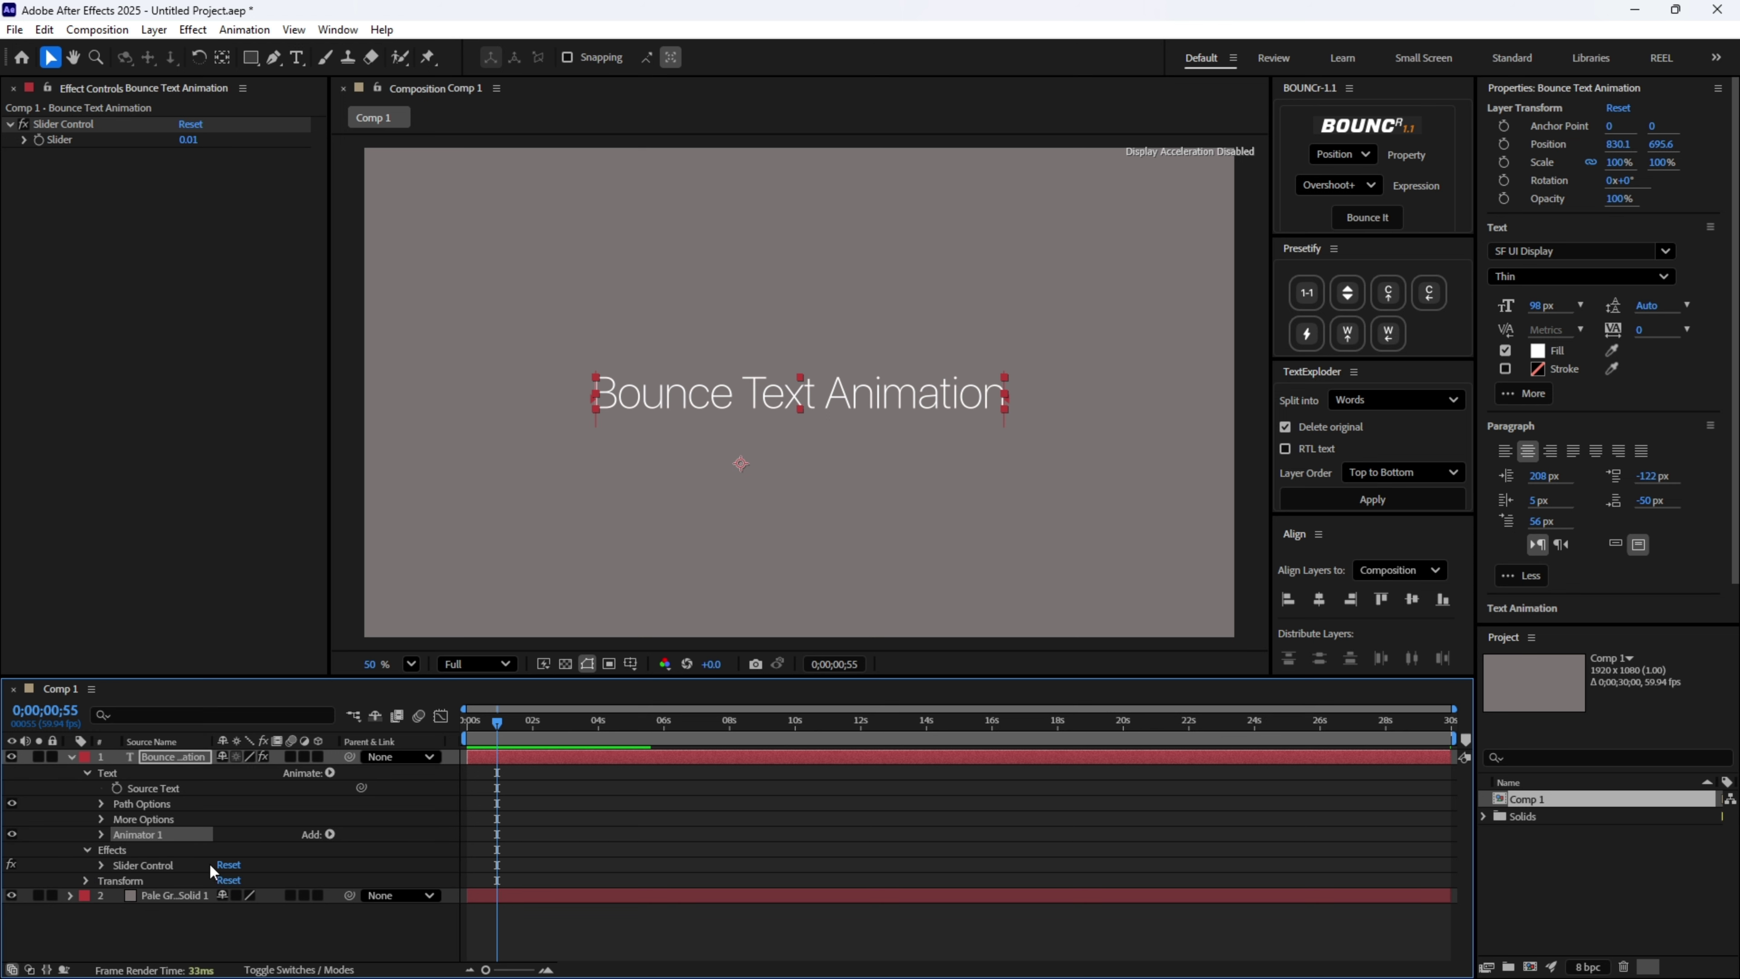
click(147, 866)
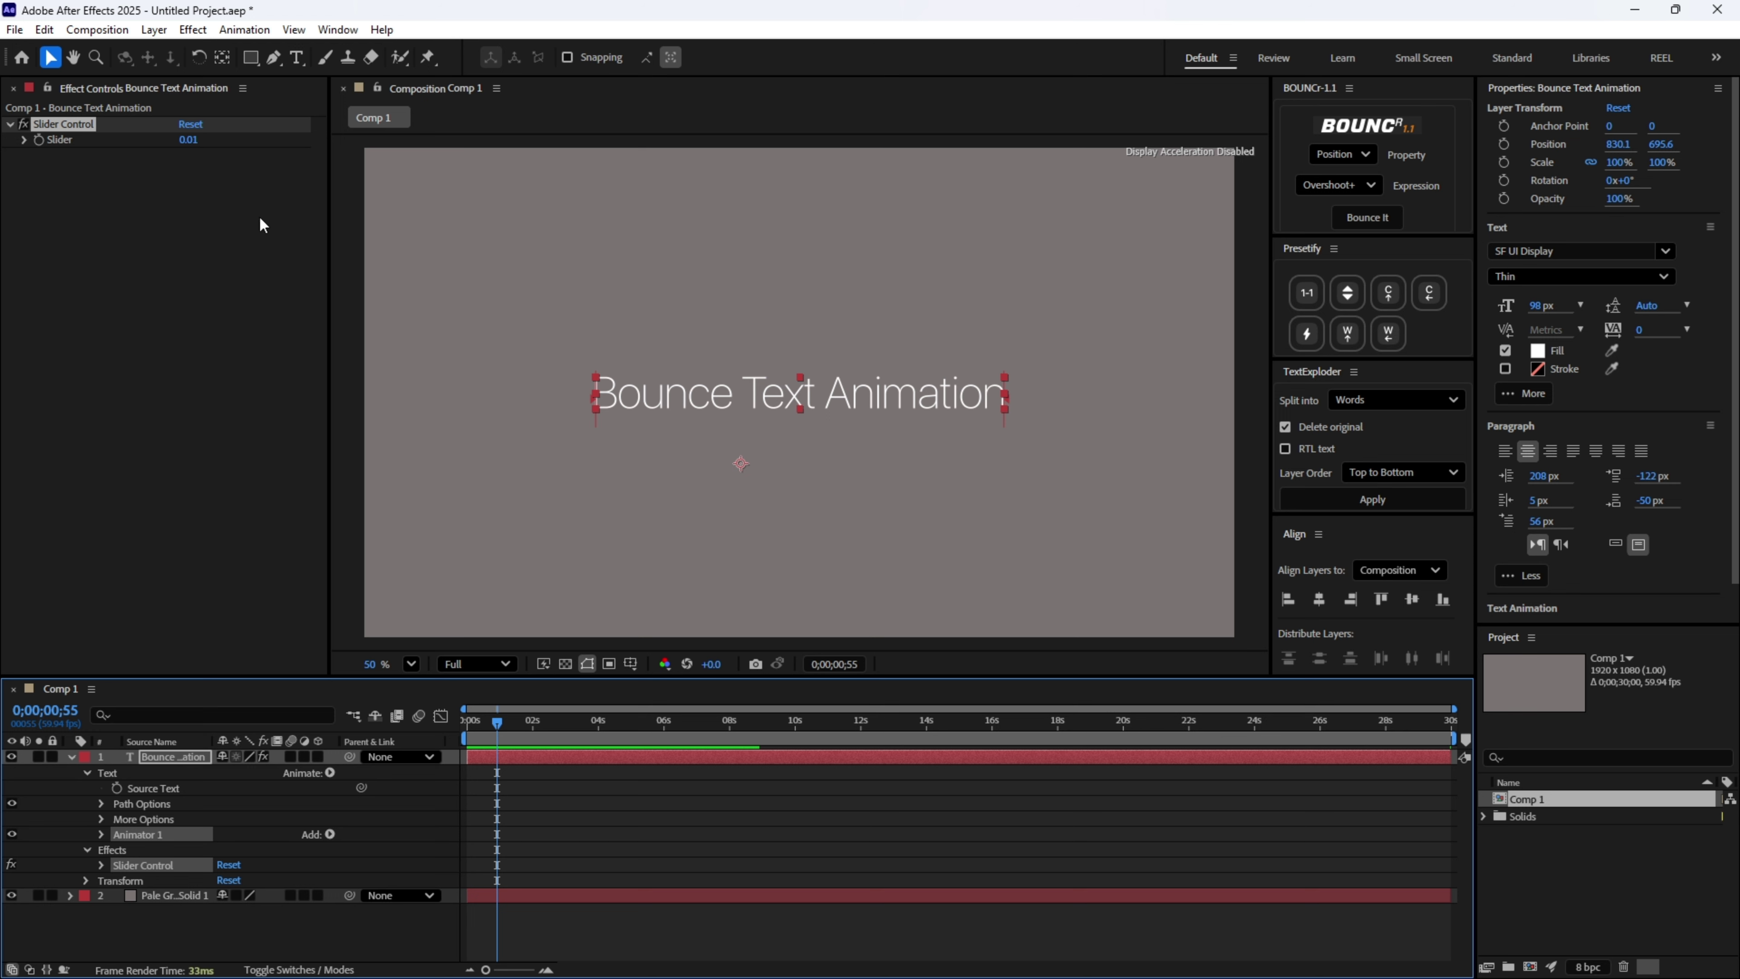
click(248, 32)
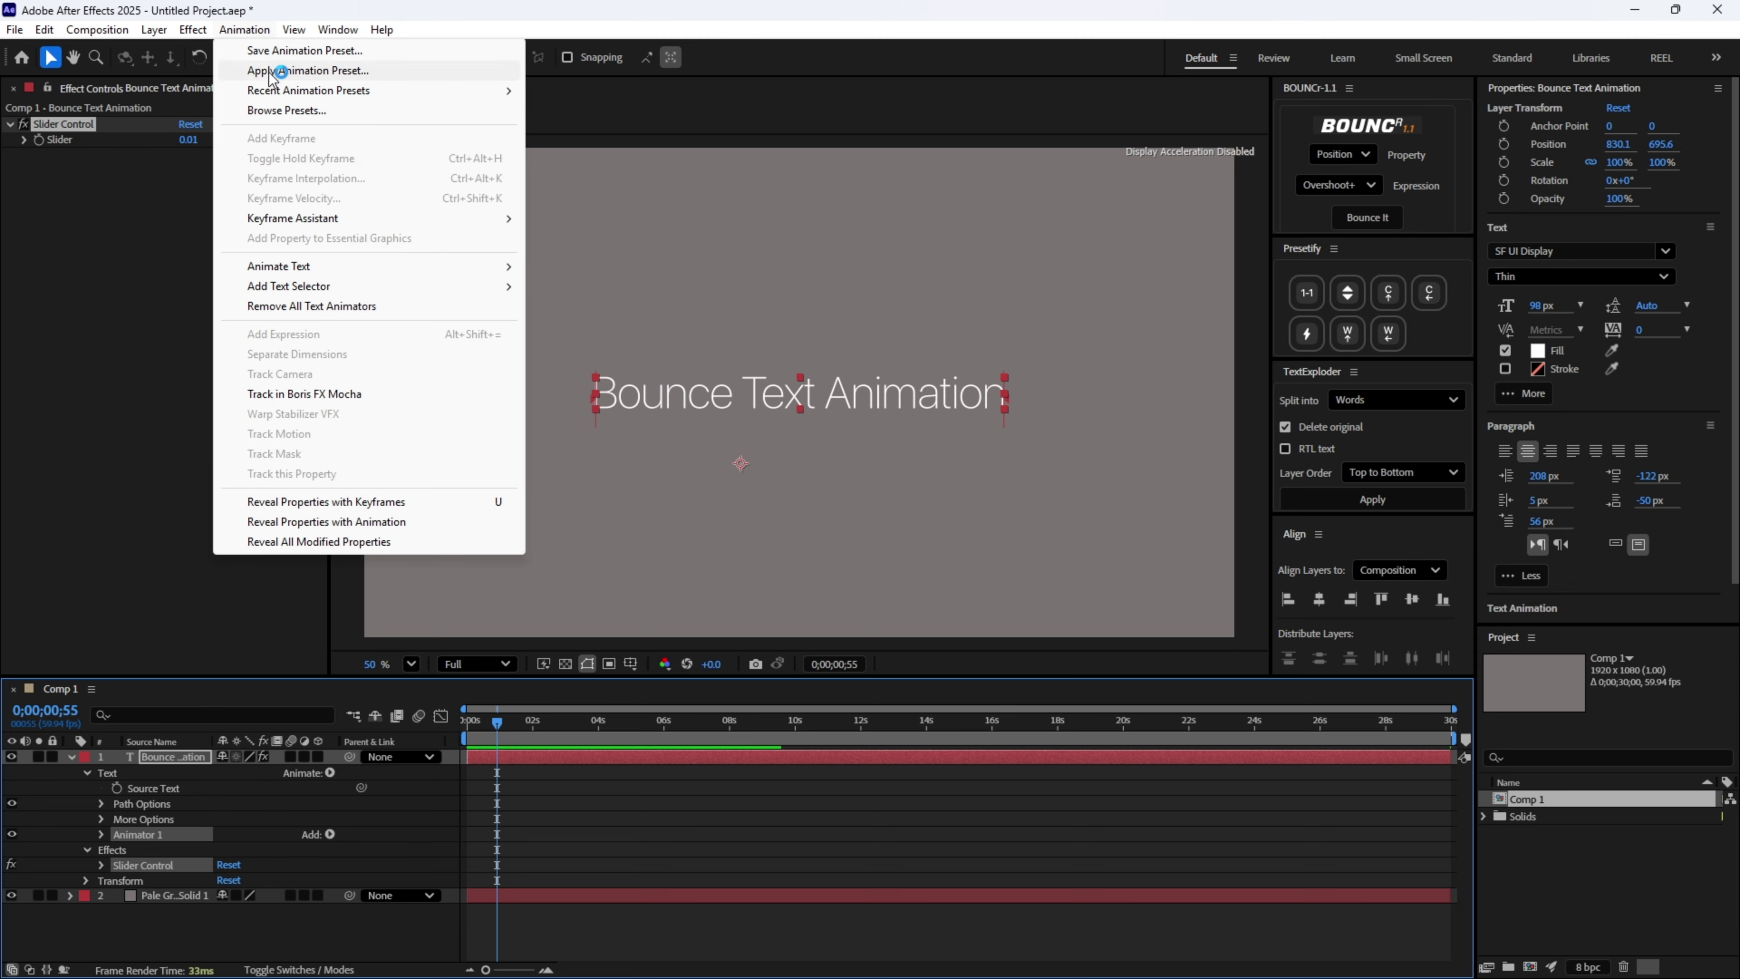
click(304, 50)
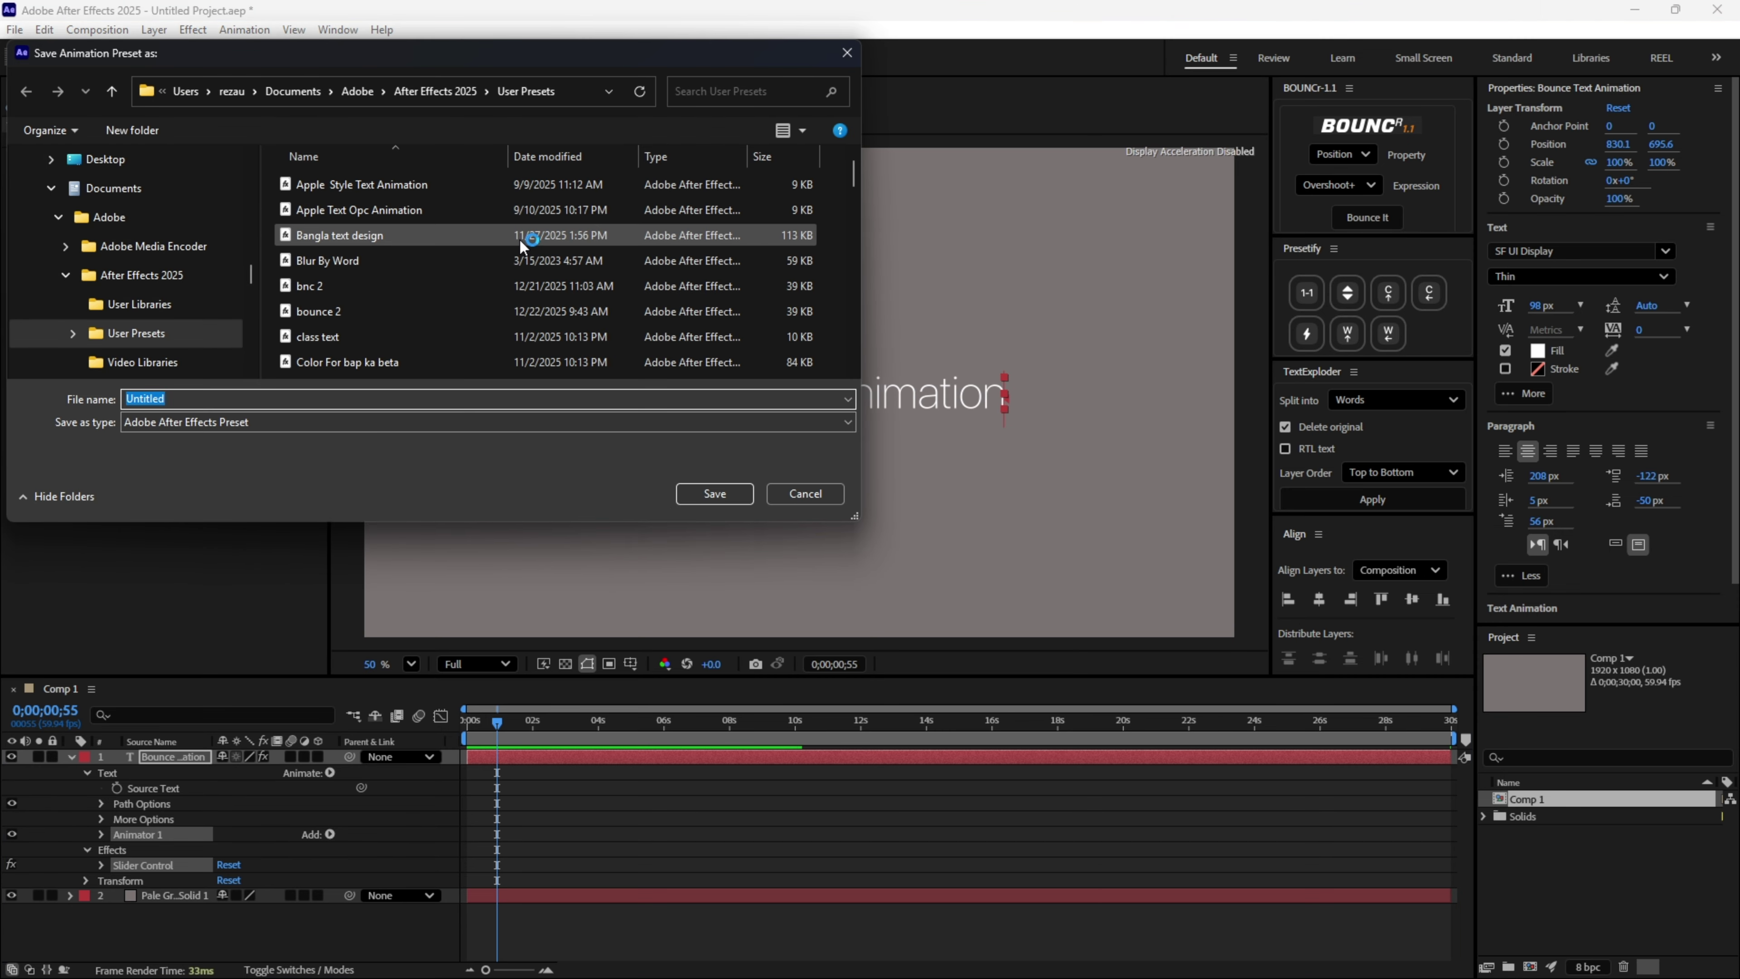
text(bounce 3)
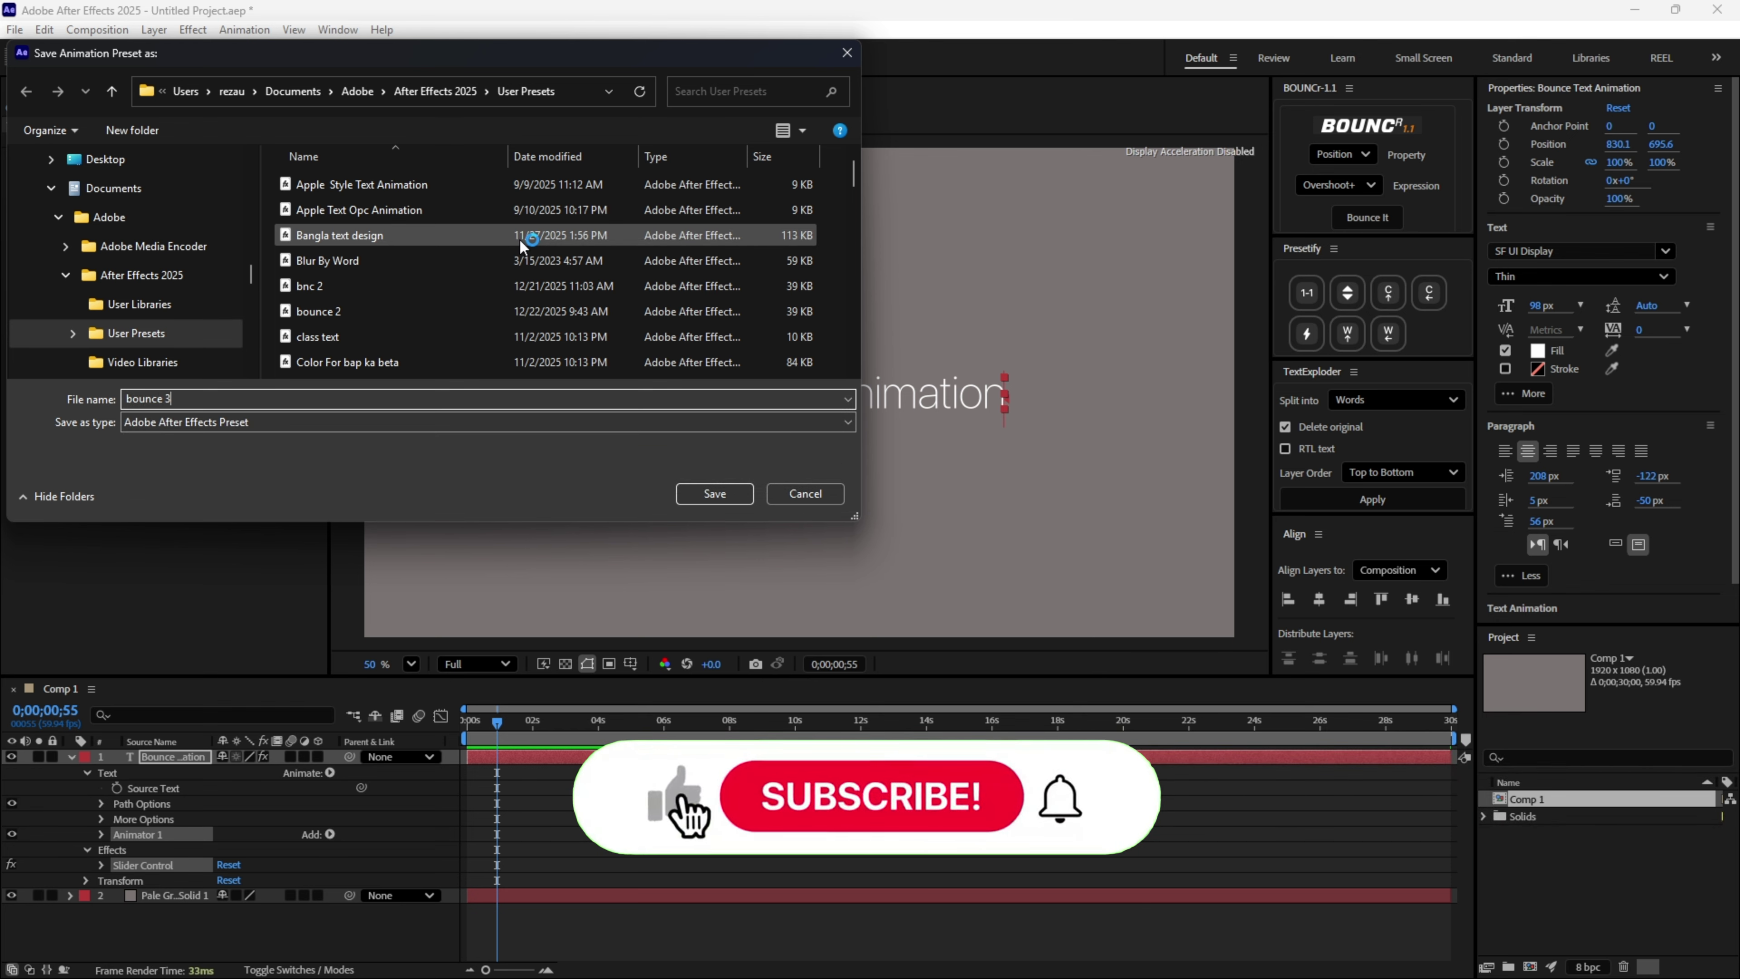
click(704, 497)
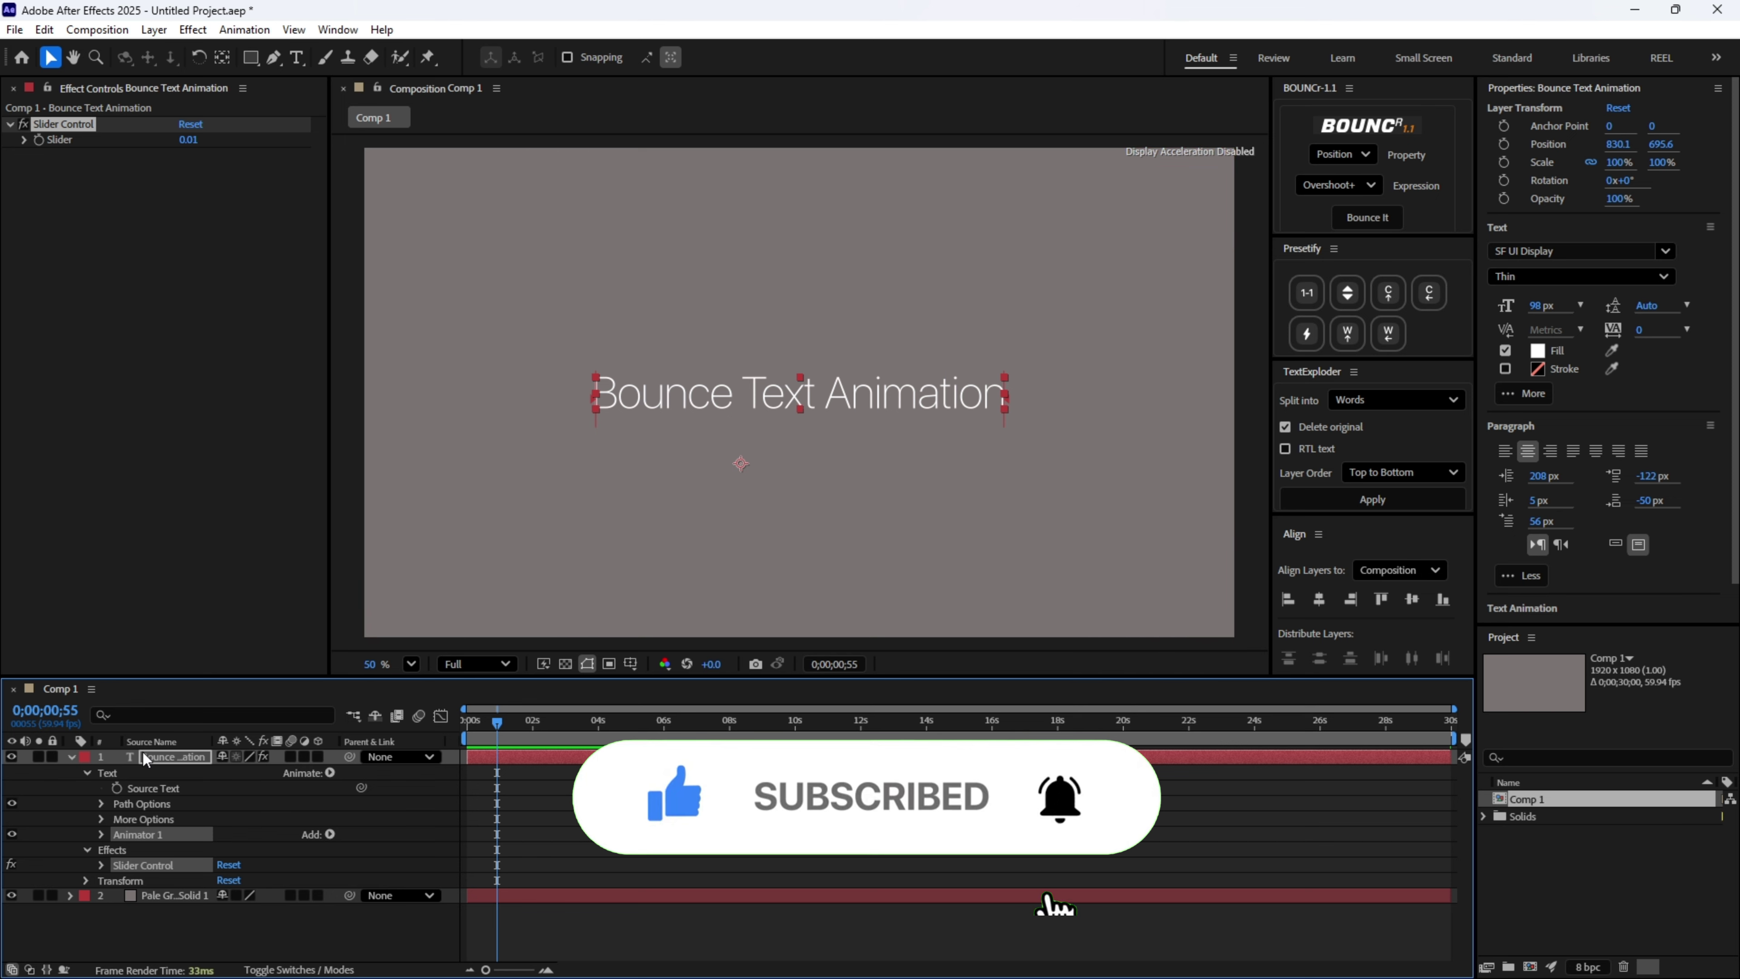
Delete Animator 1 and the Slider Control from the text layer, and return the current time to 0;00;00;00.
click(159, 755)
click(151, 863)
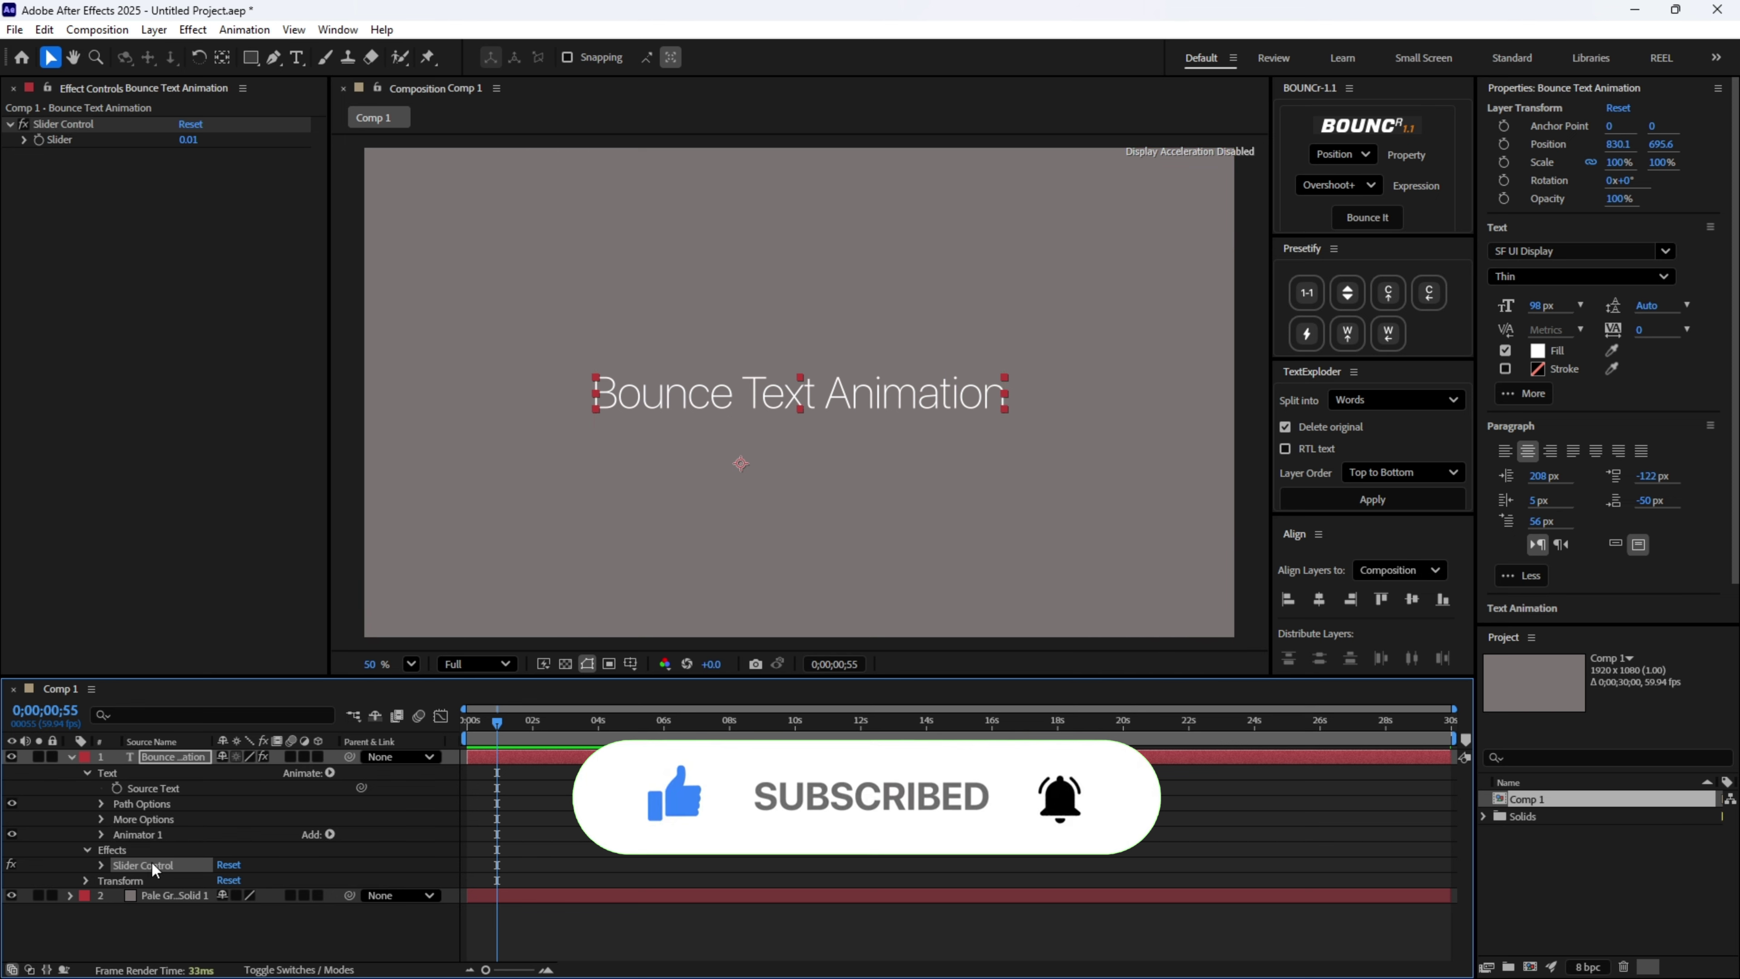
key(Delete)
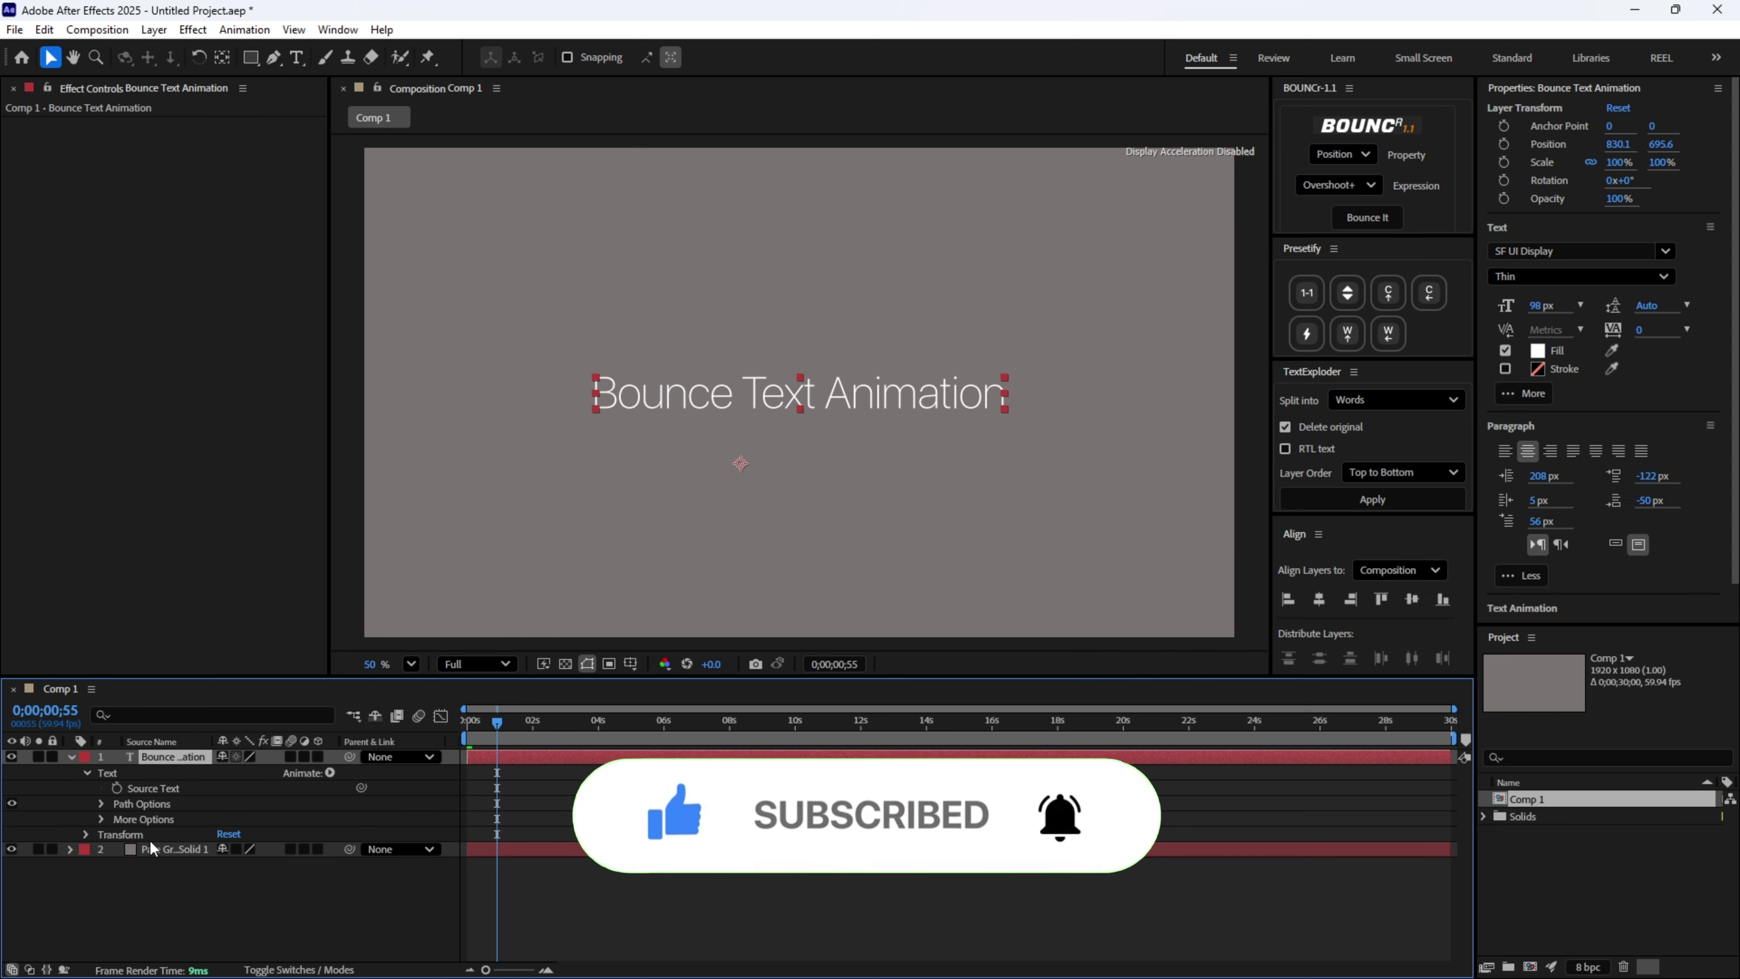
click(466, 732)
mouse_move(466, 730)
mouse_down()
mouse_move(699, 719)
mouse_move(466, 723)
mouse_up()
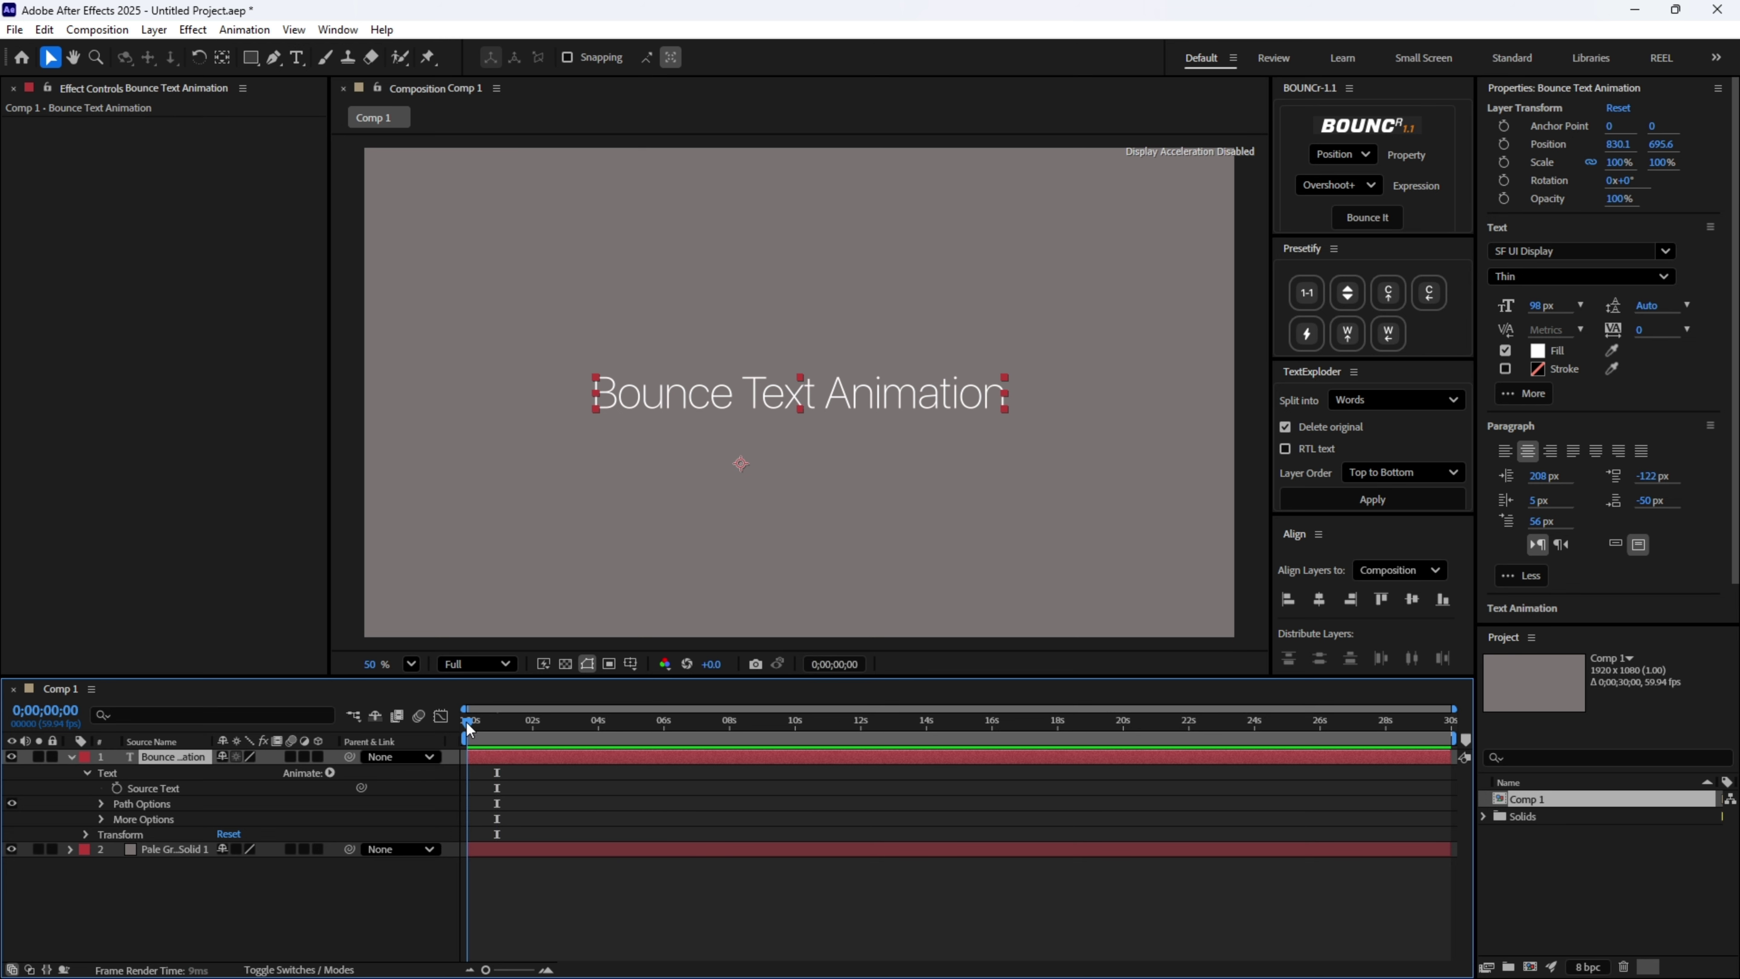
click(70, 757)
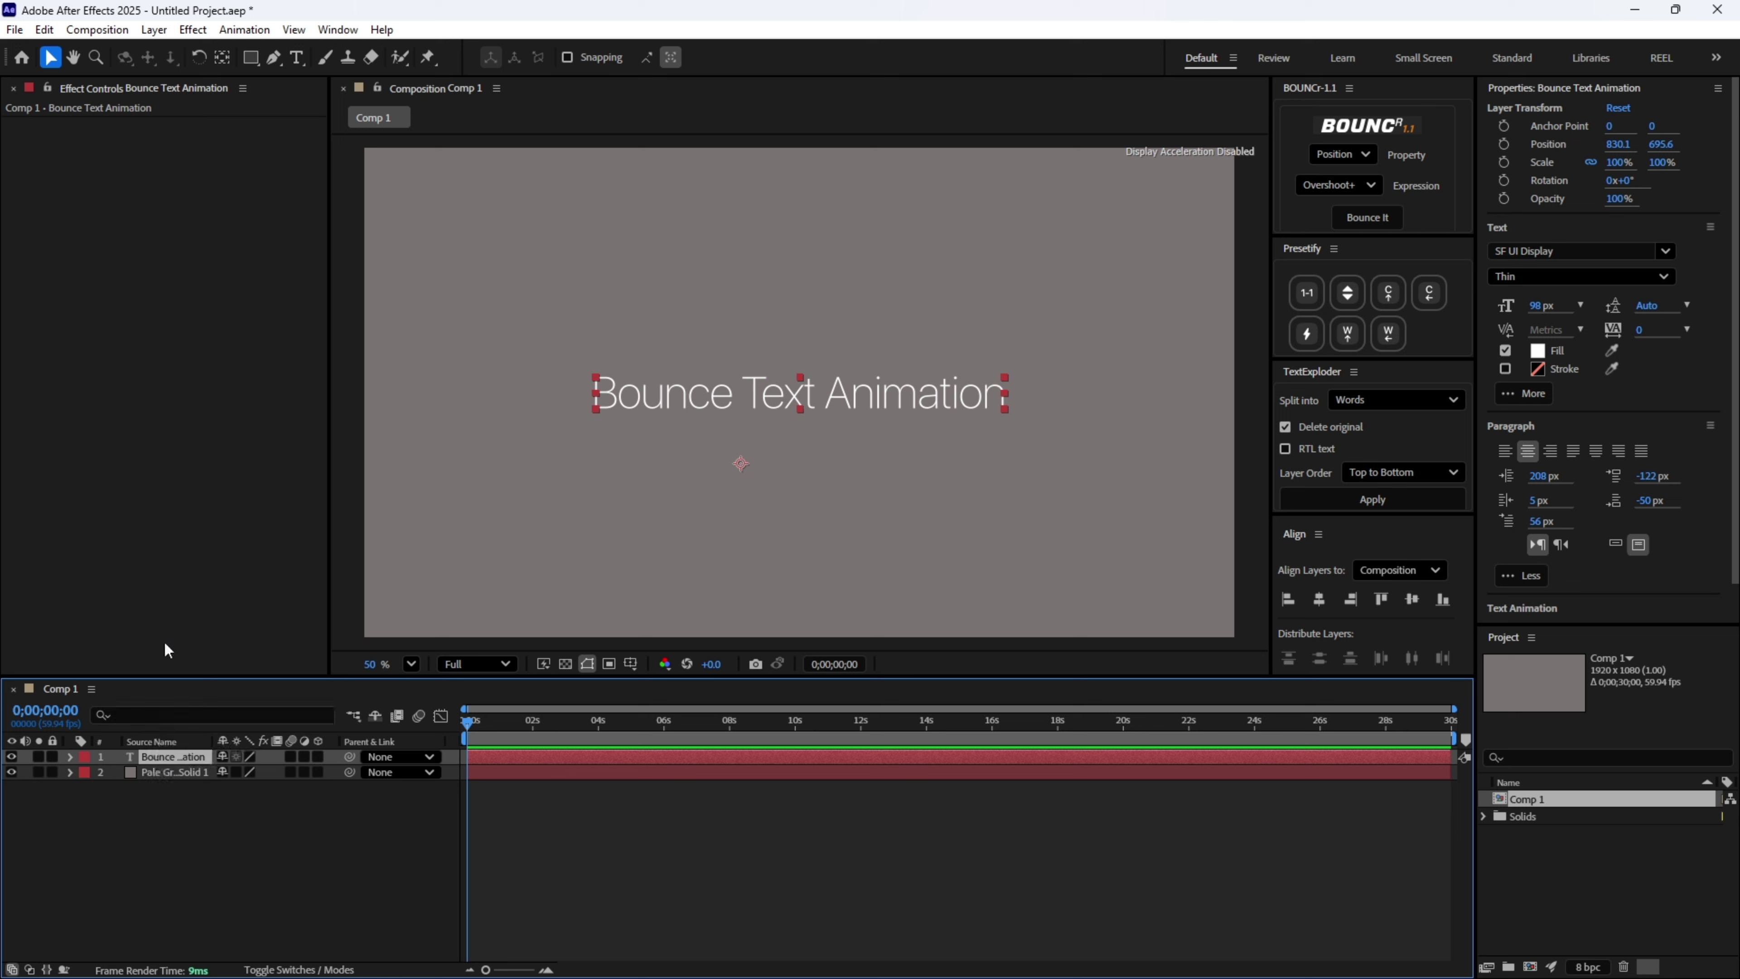
Search the effects and presets launcher for bounce 3 and for bounce, close it, and keep the text layer selected.
key(ctrl+space)
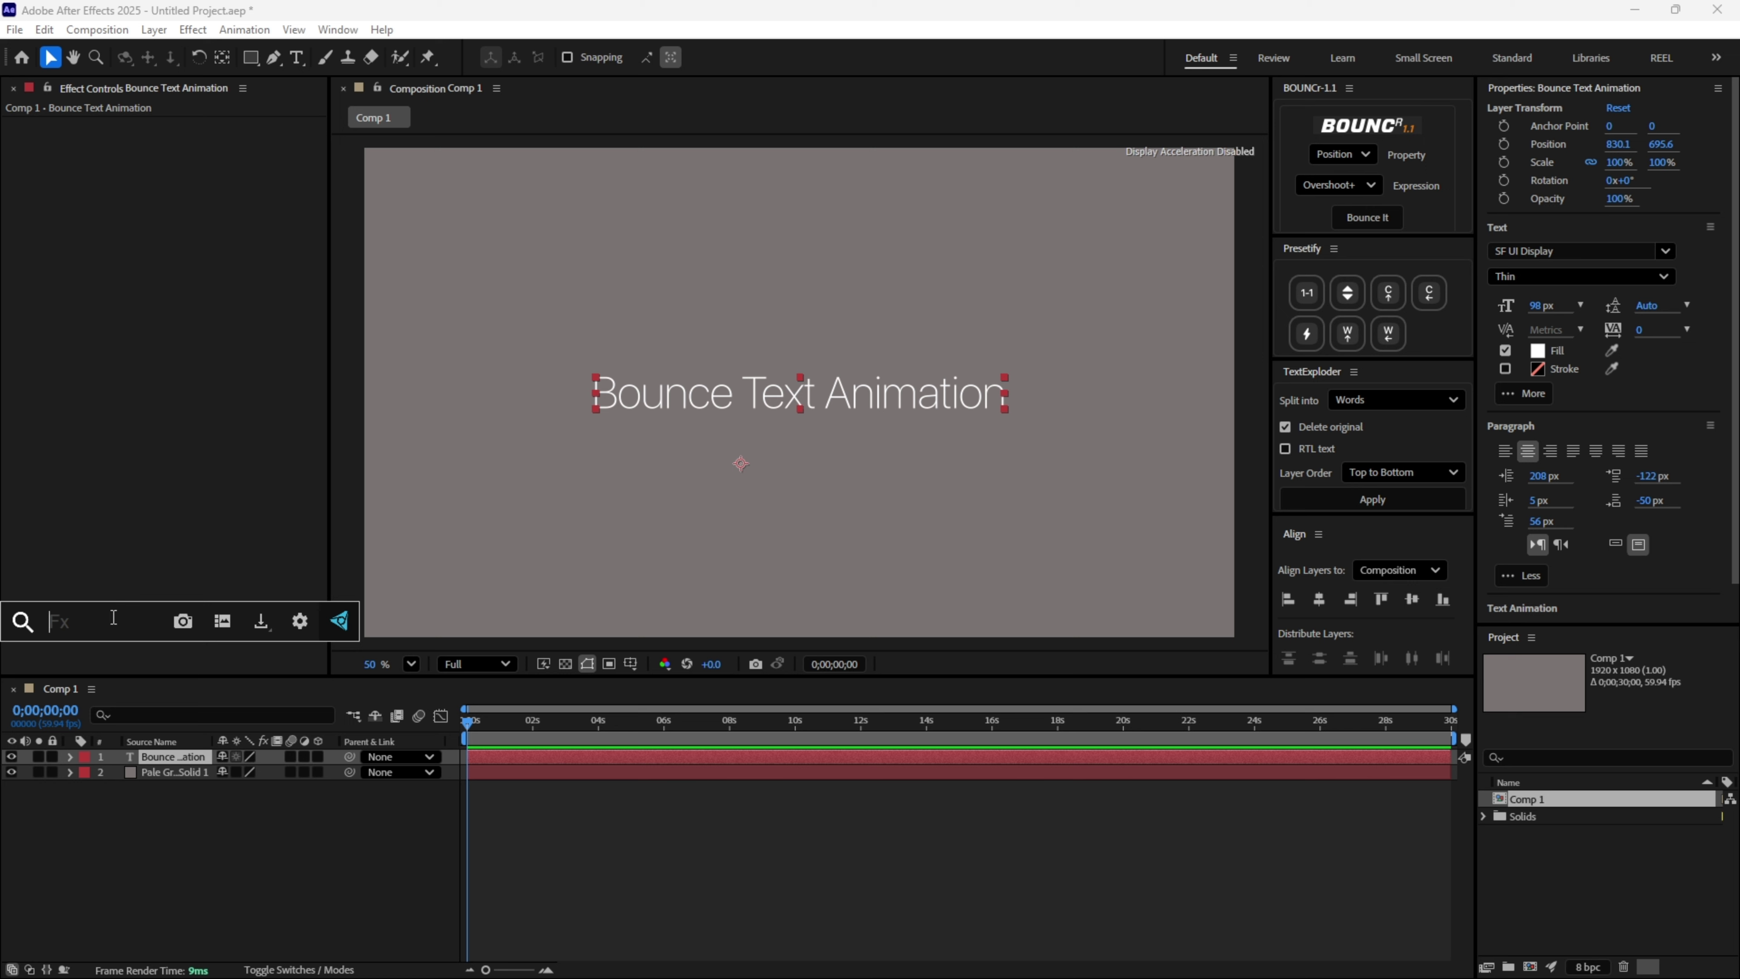
text(boun)
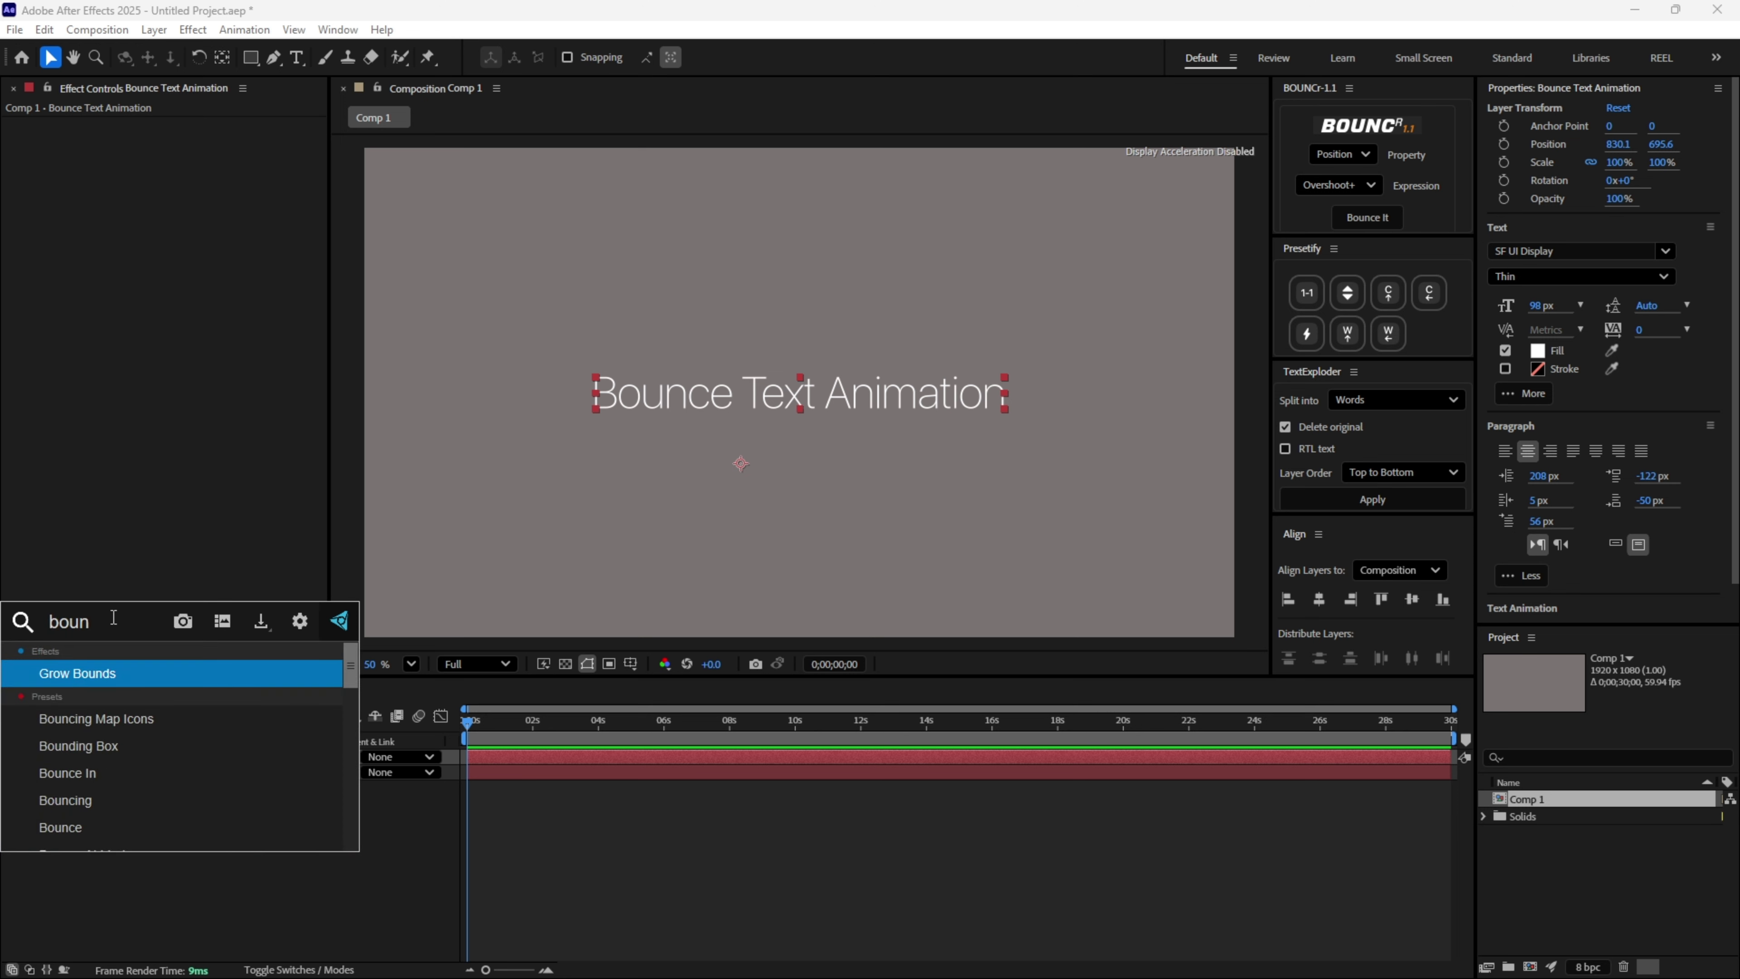
text(ce 3)
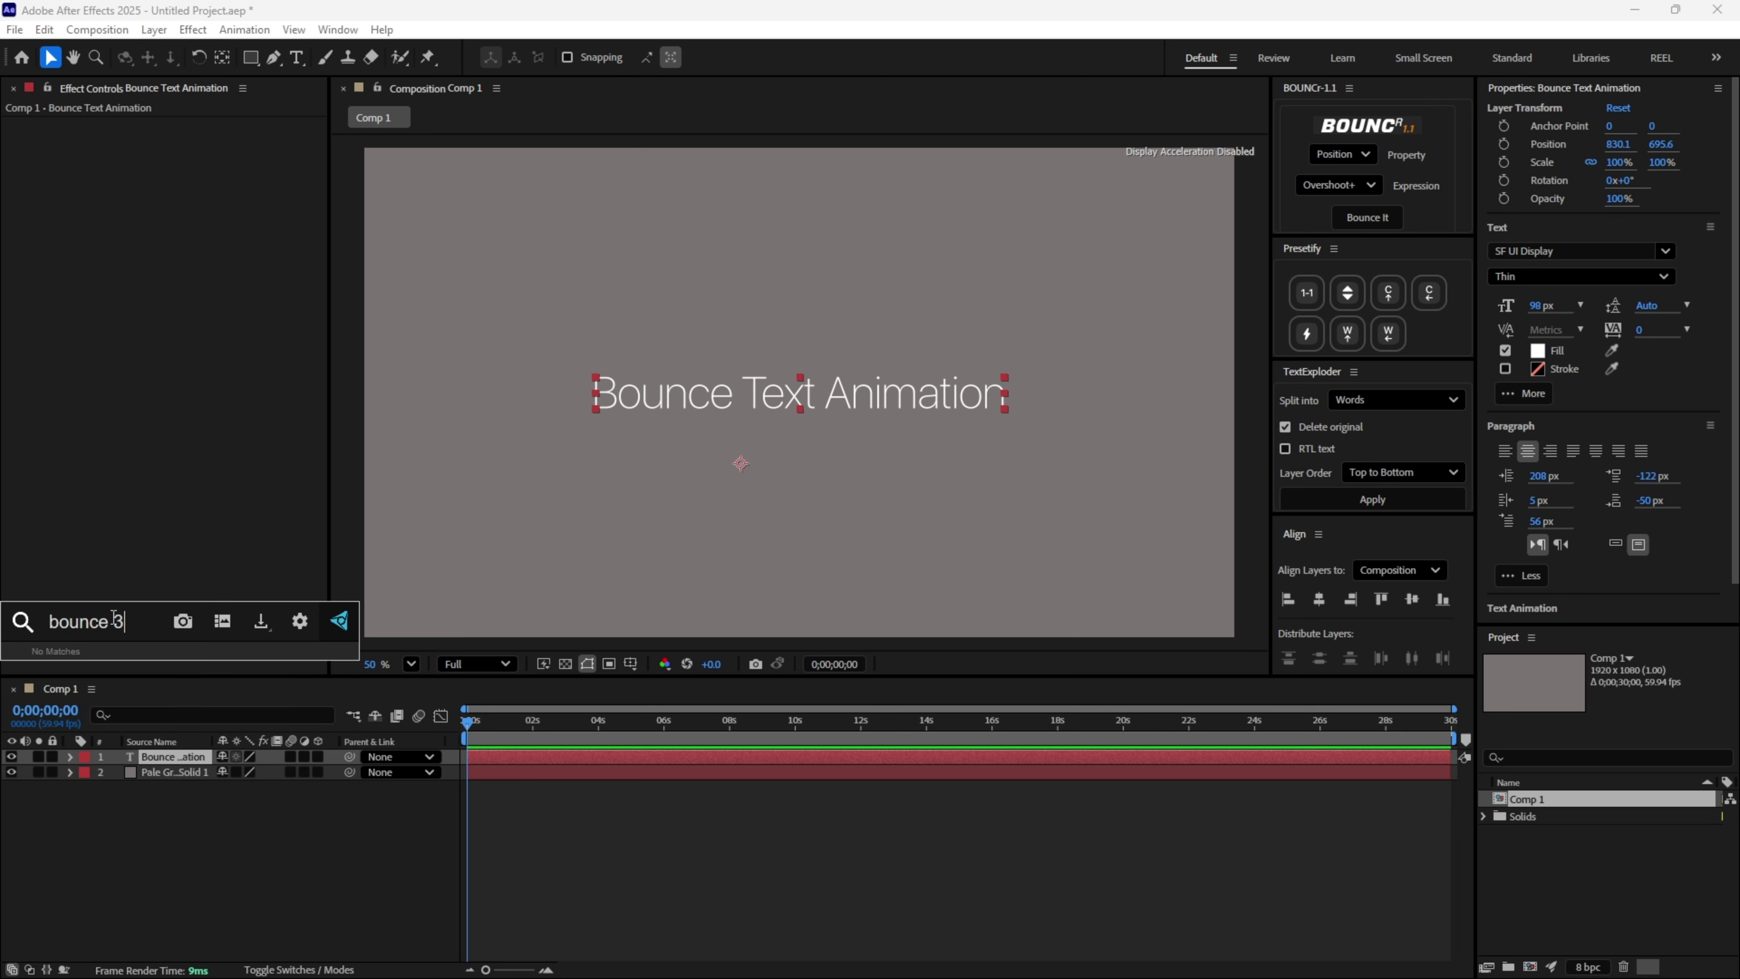
key(BackSpace)
key(BackSpace)
key(BackSpace)
key(BackSpace)
key(BackSpace)
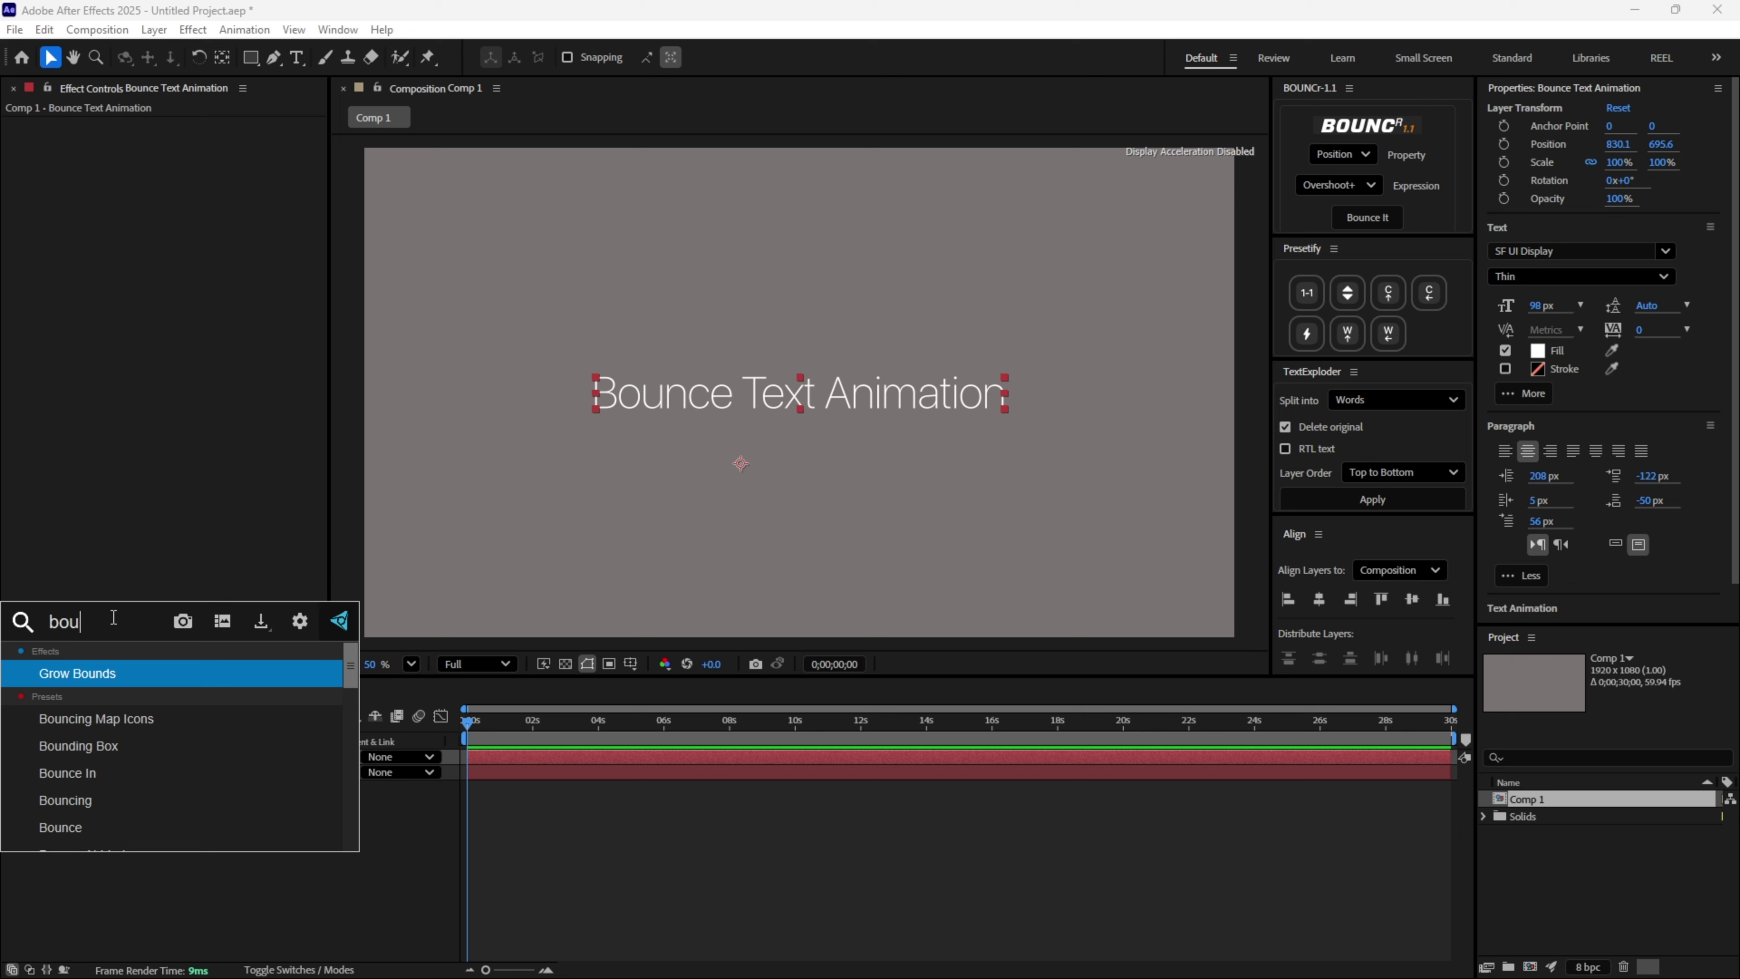
text(nce)
double_click(113, 617)
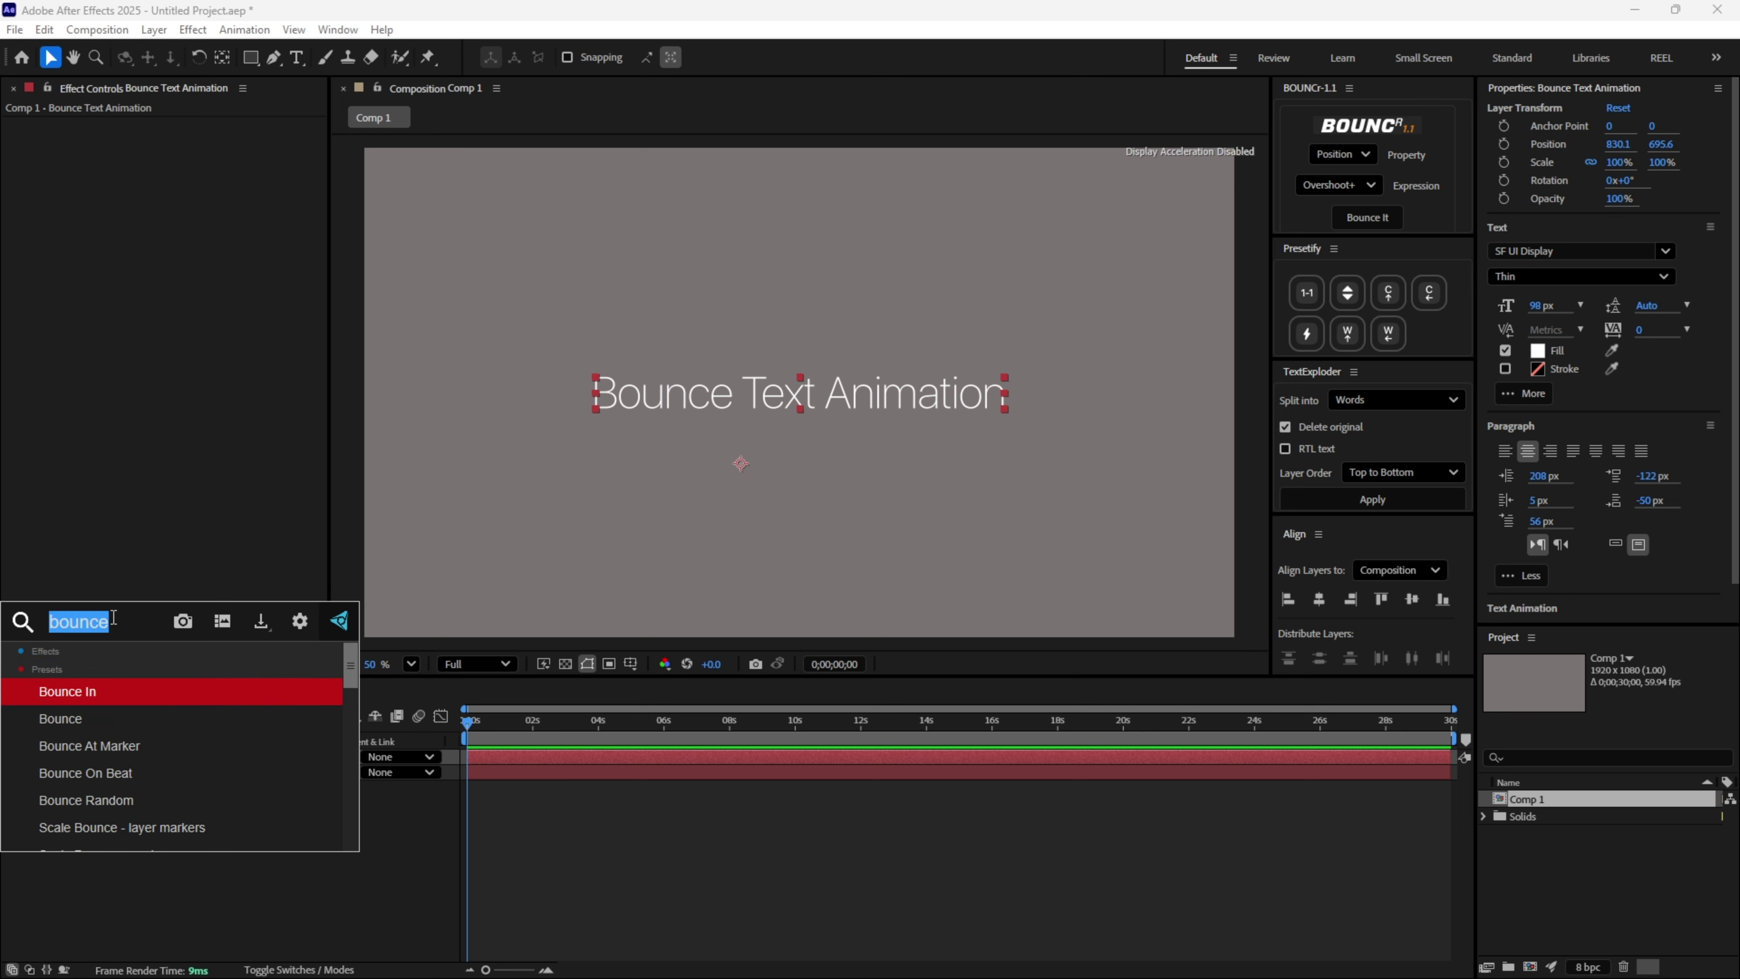
key(BackSpace)
click(164, 757)
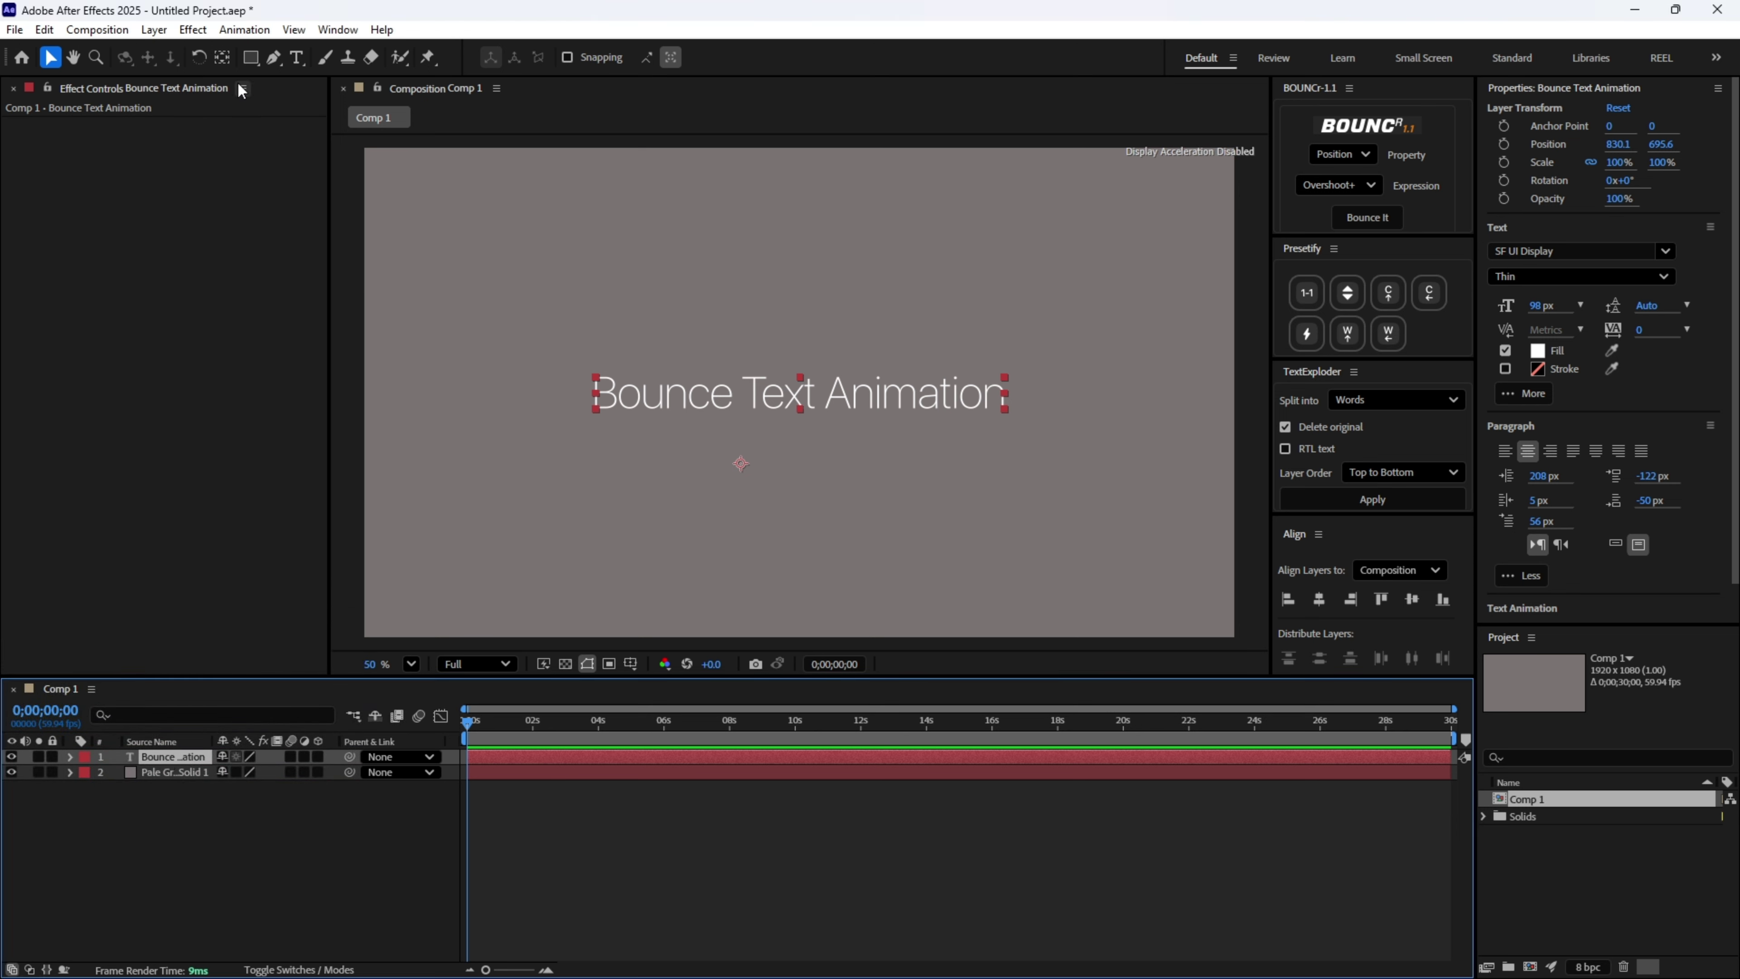
Apply the bounce 3 animation preset to the Bounce Text Animation layer and preview the result.
click(244, 30)
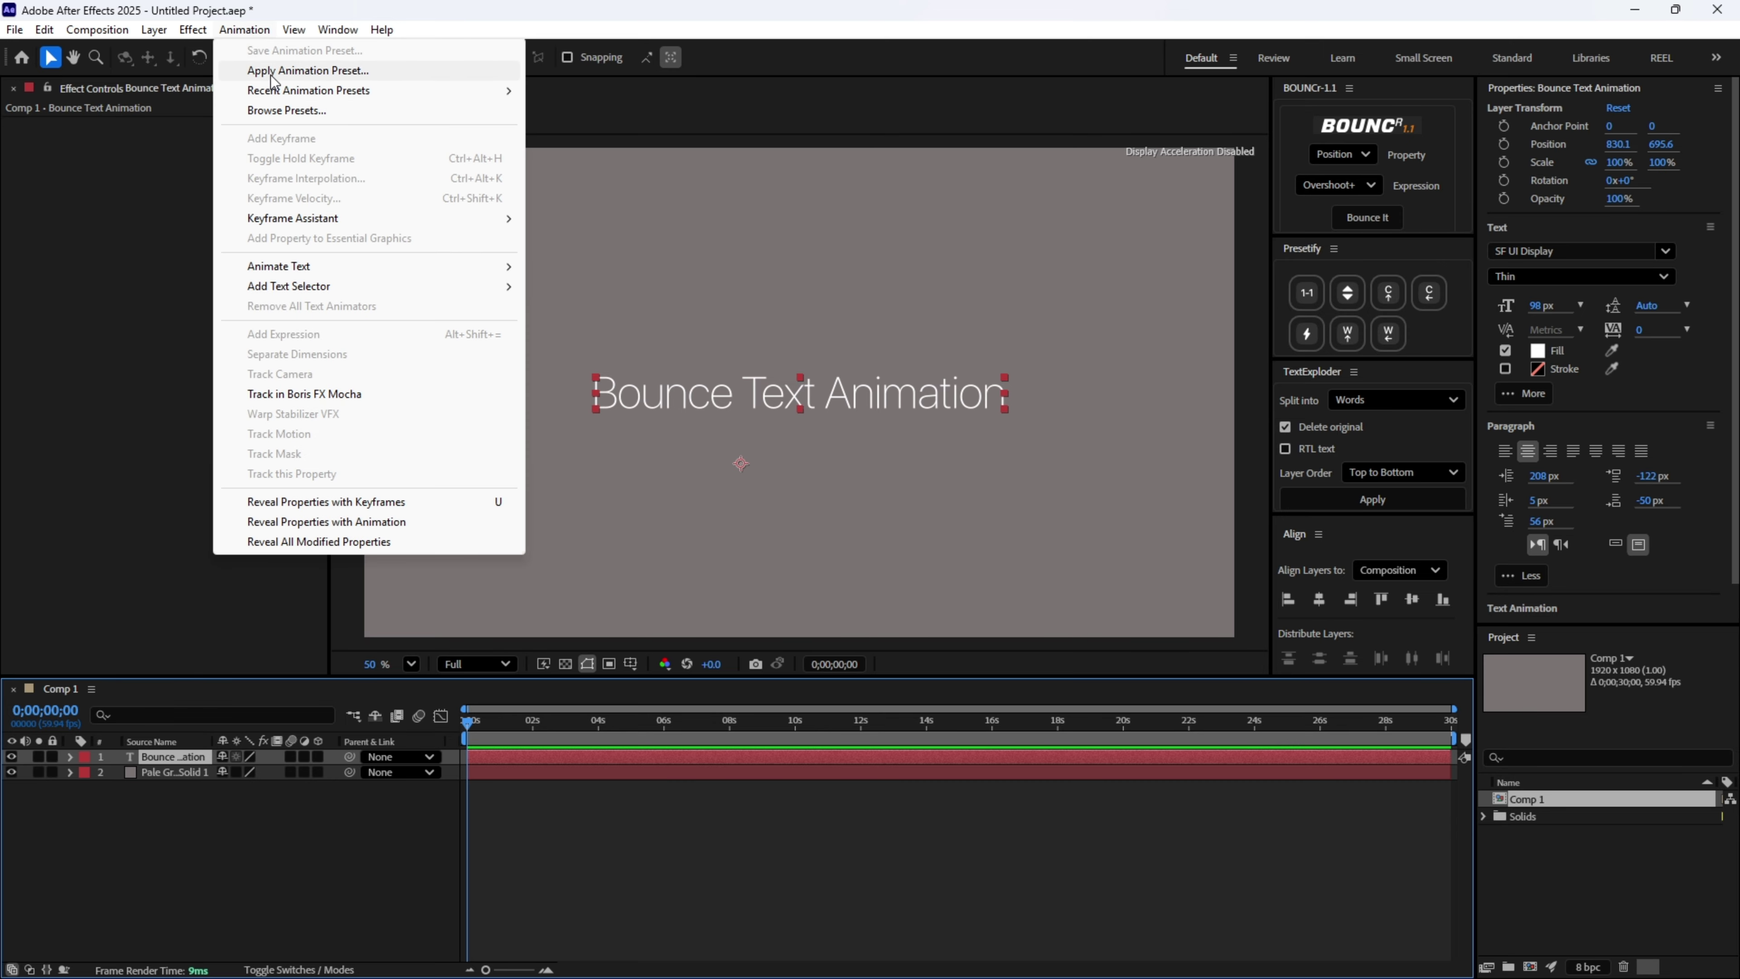
click(280, 71)
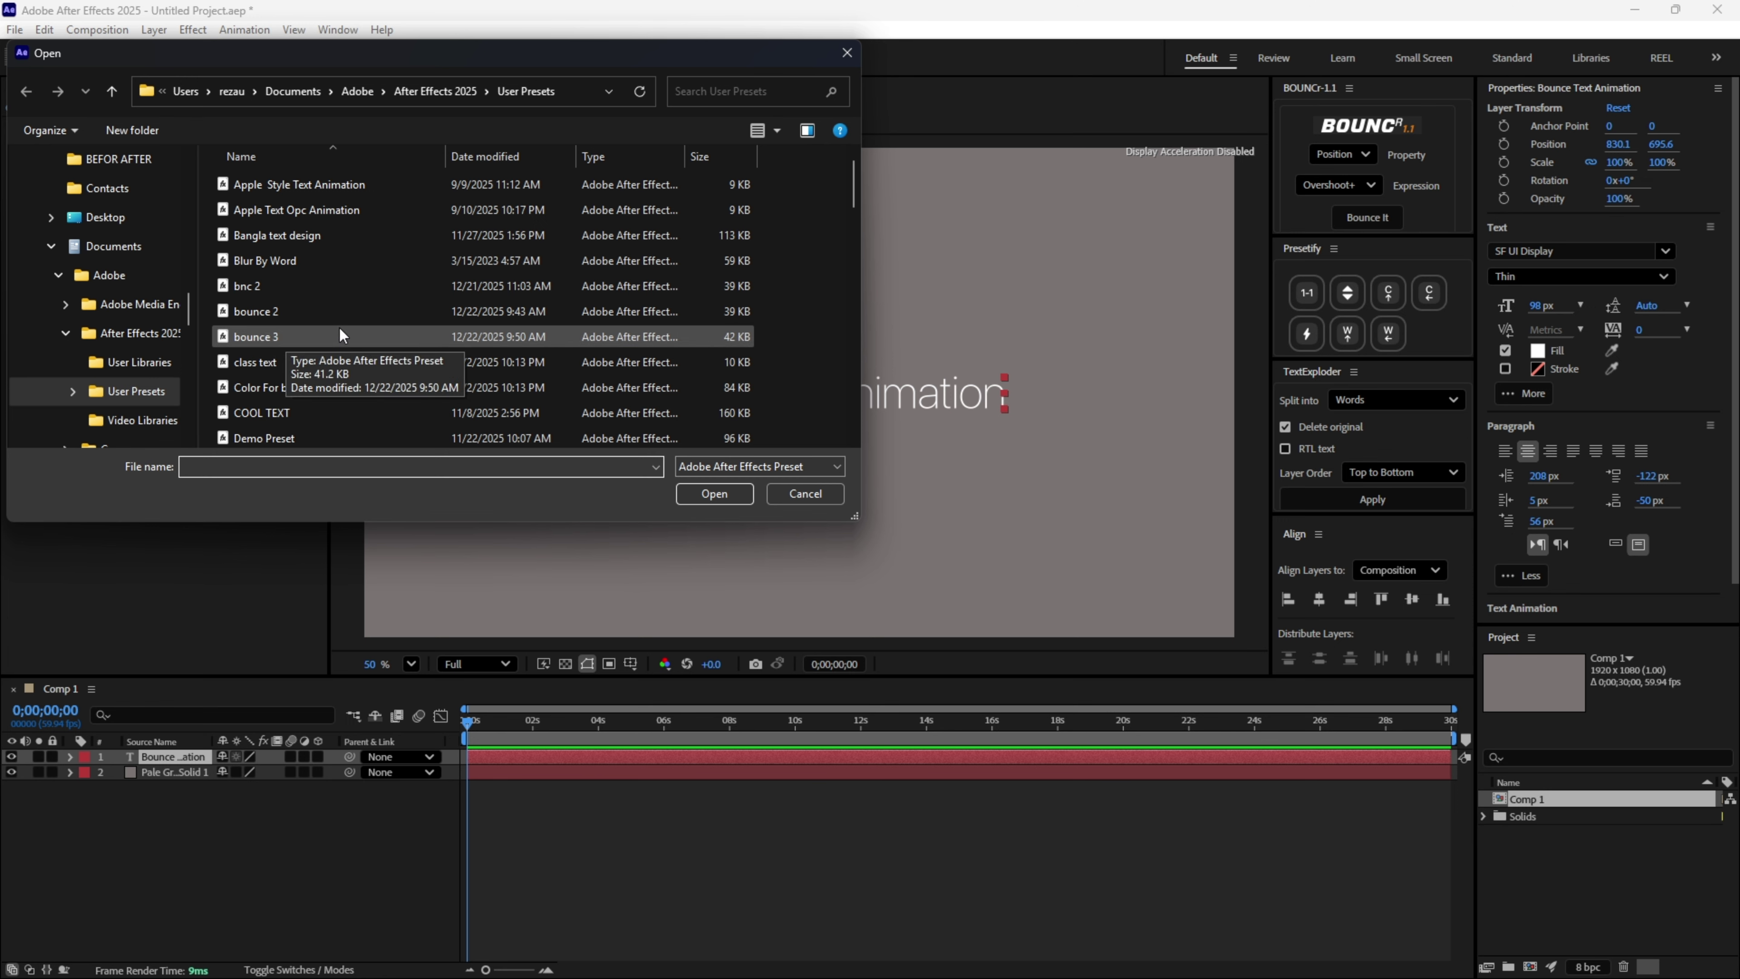
click(289, 336)
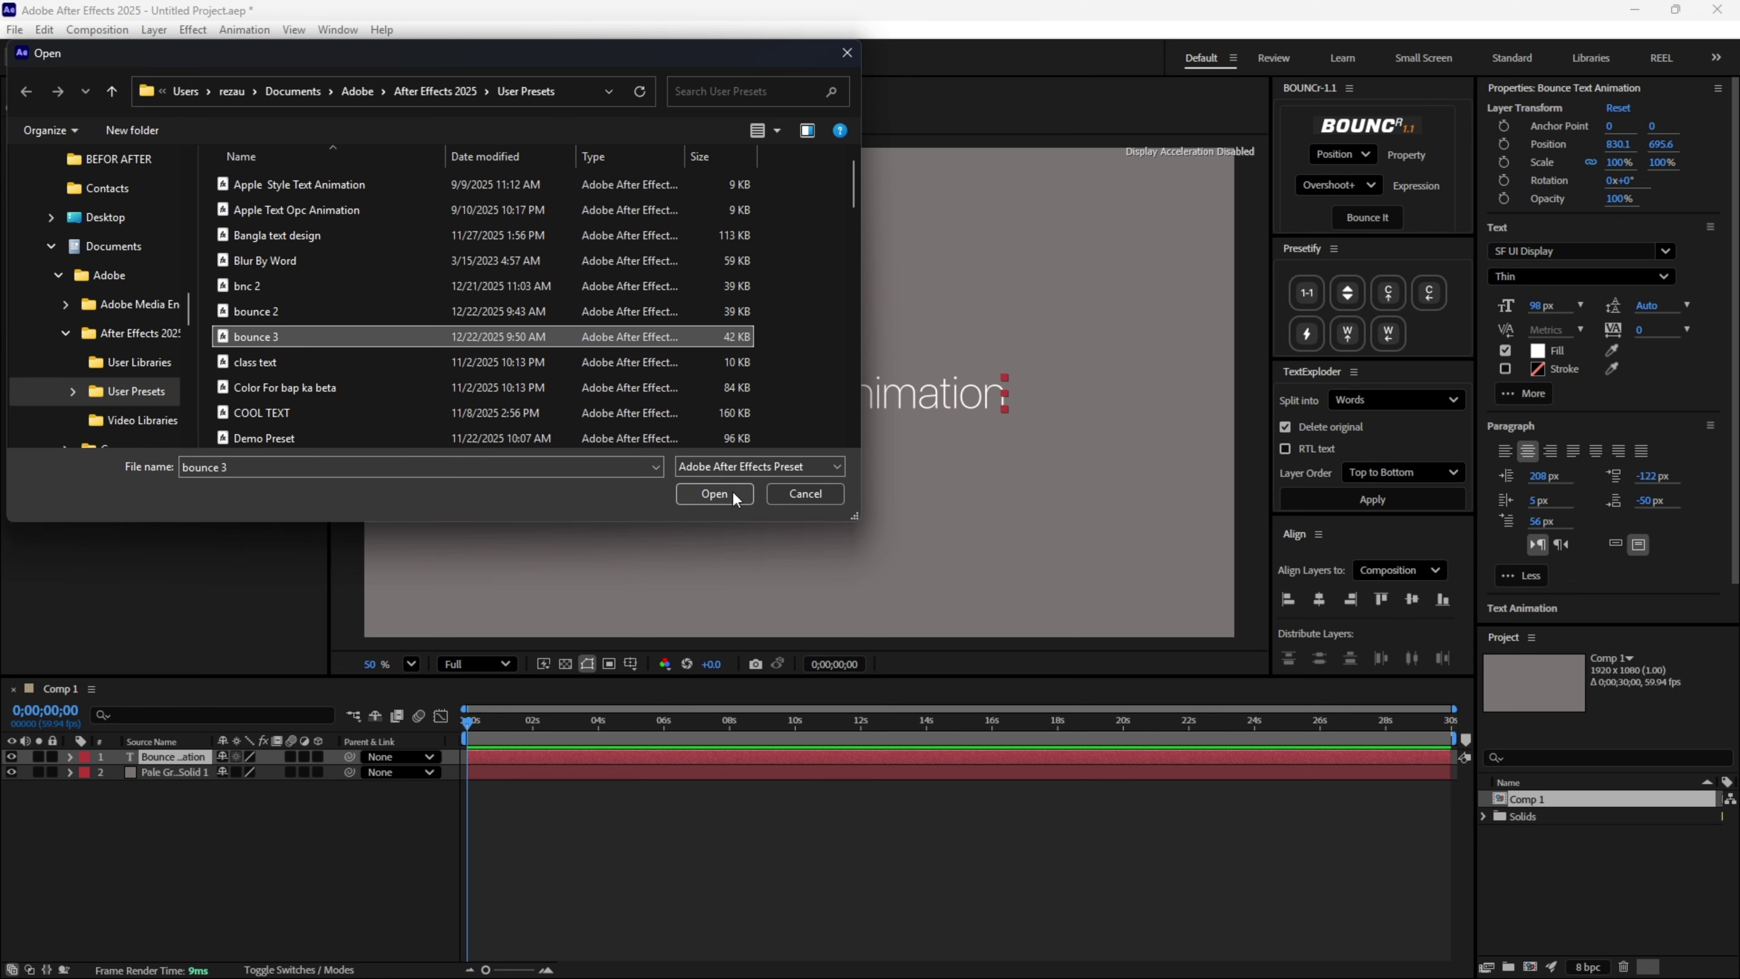
click(714, 493)
key(space)
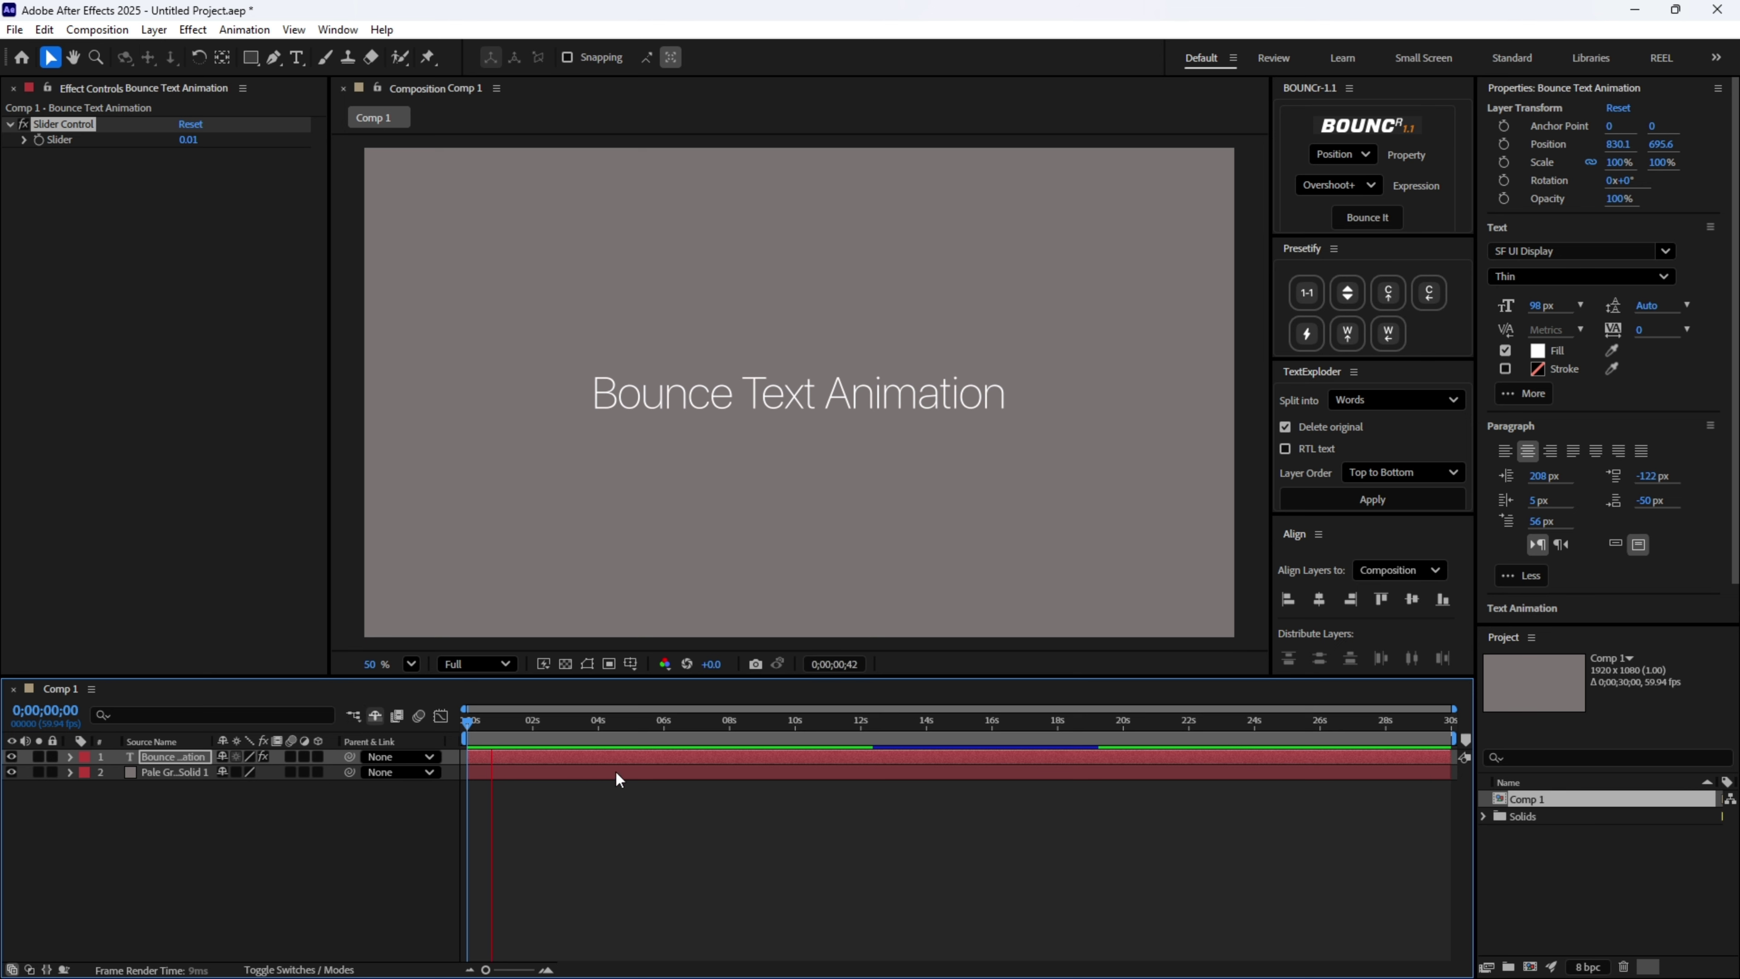
key(space)
Move the text to about 842, 692, split it into separate word layers with TextExploder, and set the current time to 0;00;00;40.
click(738, 400)
drag(737, 405, 798, 402)
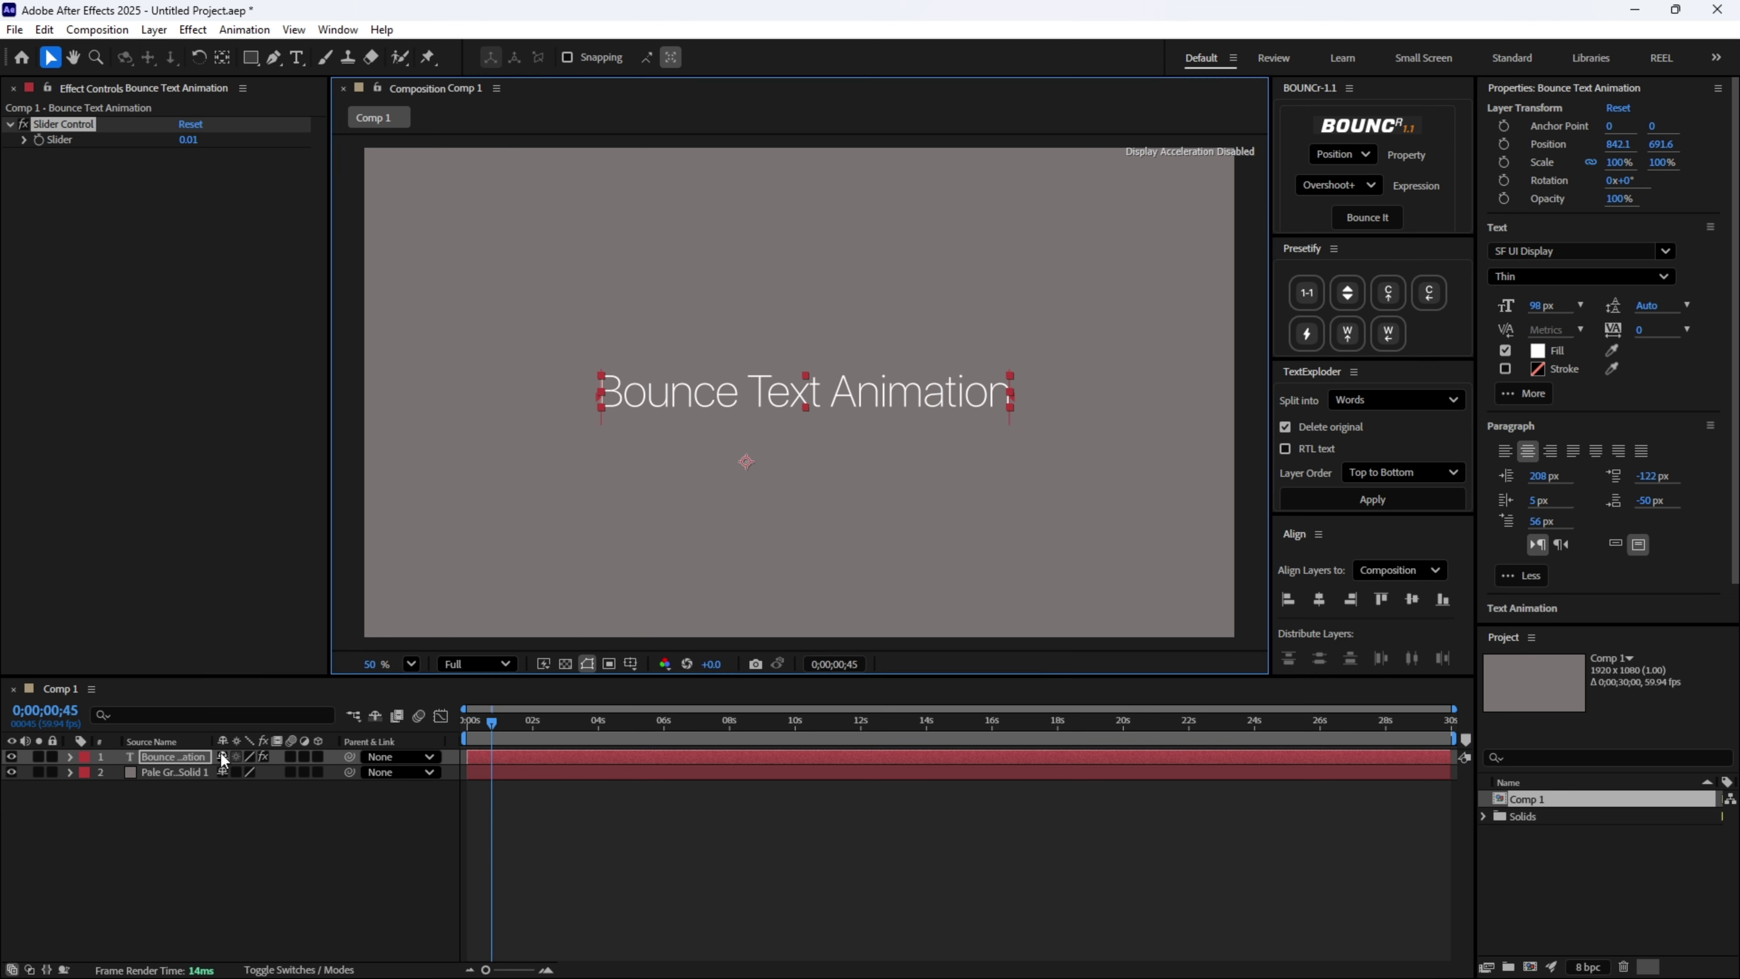
click(203, 758)
click(1371, 499)
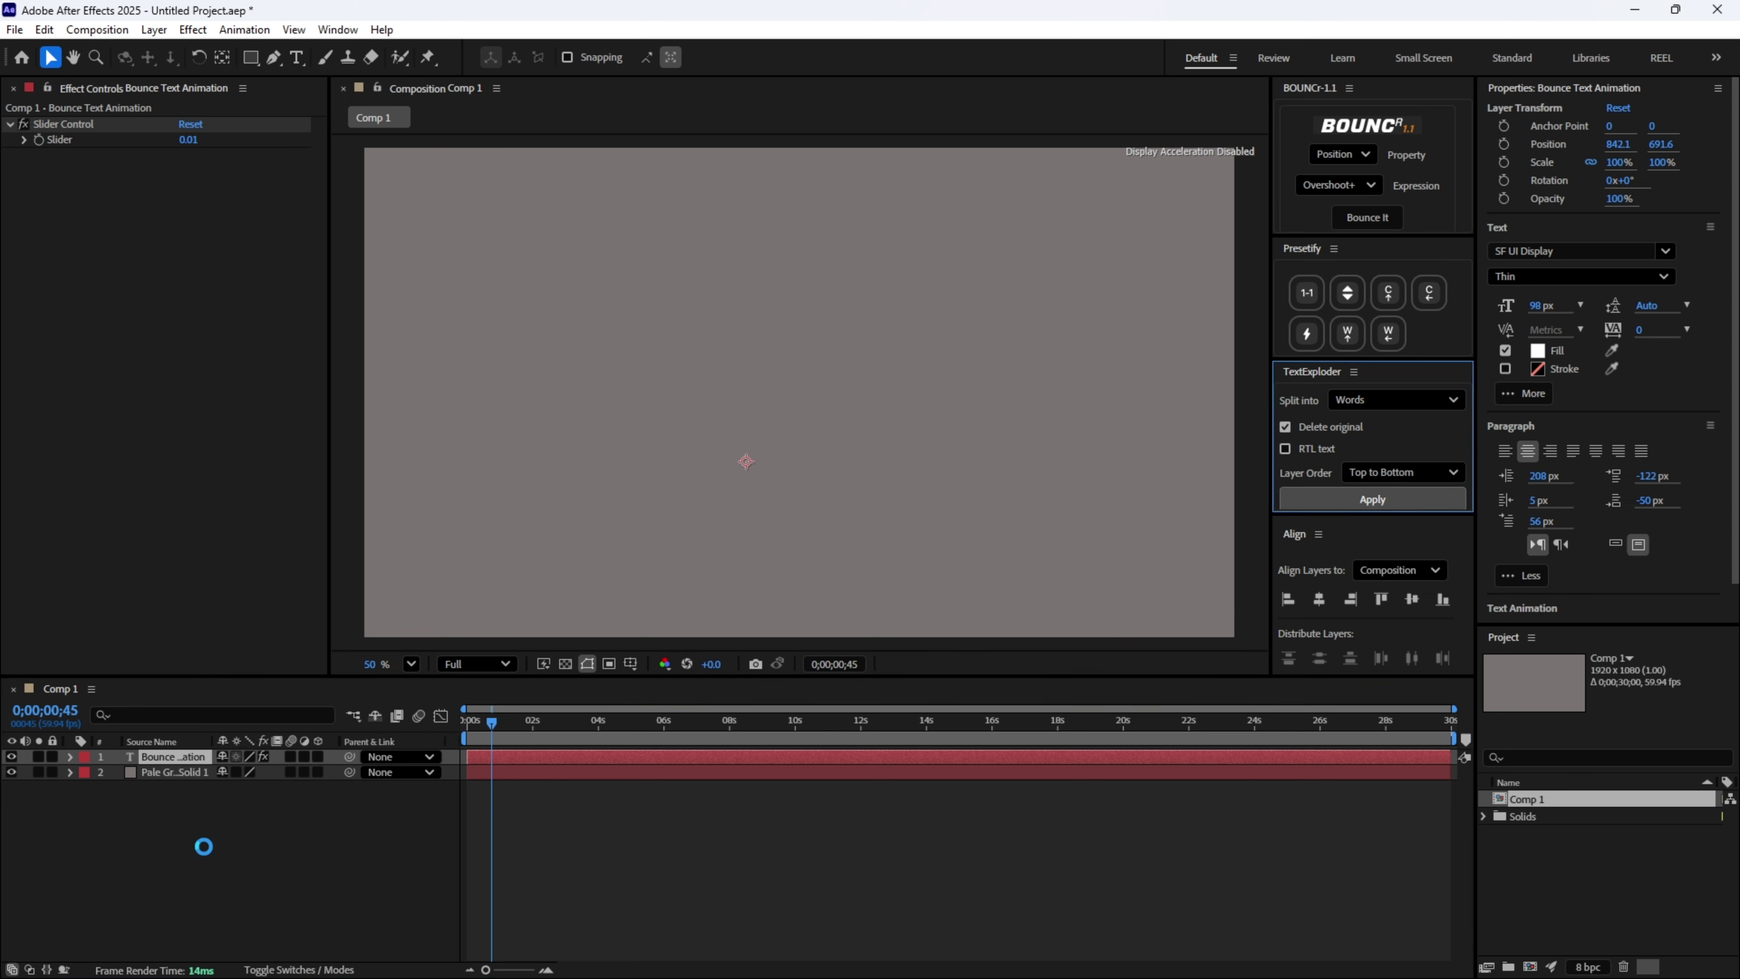
mouse_move(484, 727)
mouse_down()
mouse_move(378, 727)
mouse_move(505, 724)
mouse_move(488, 722)
mouse_up()
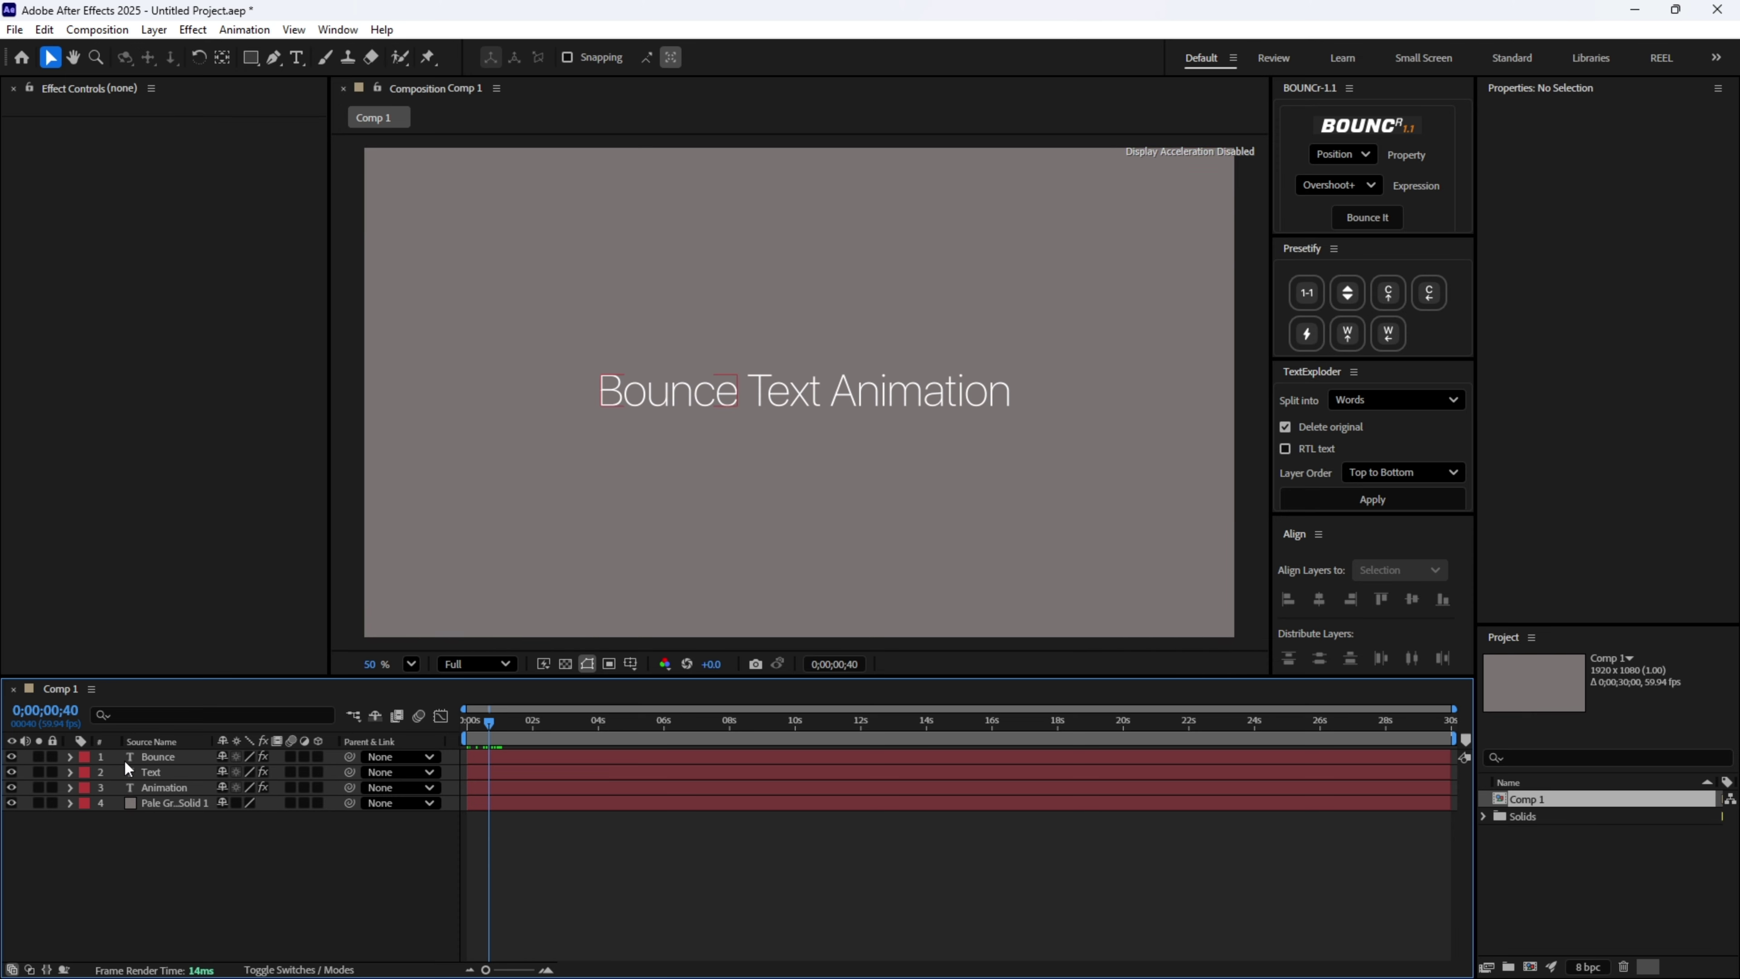
Delete the Slider Control effect and Animator 1 from the Bounce word layer.
click(70, 757)
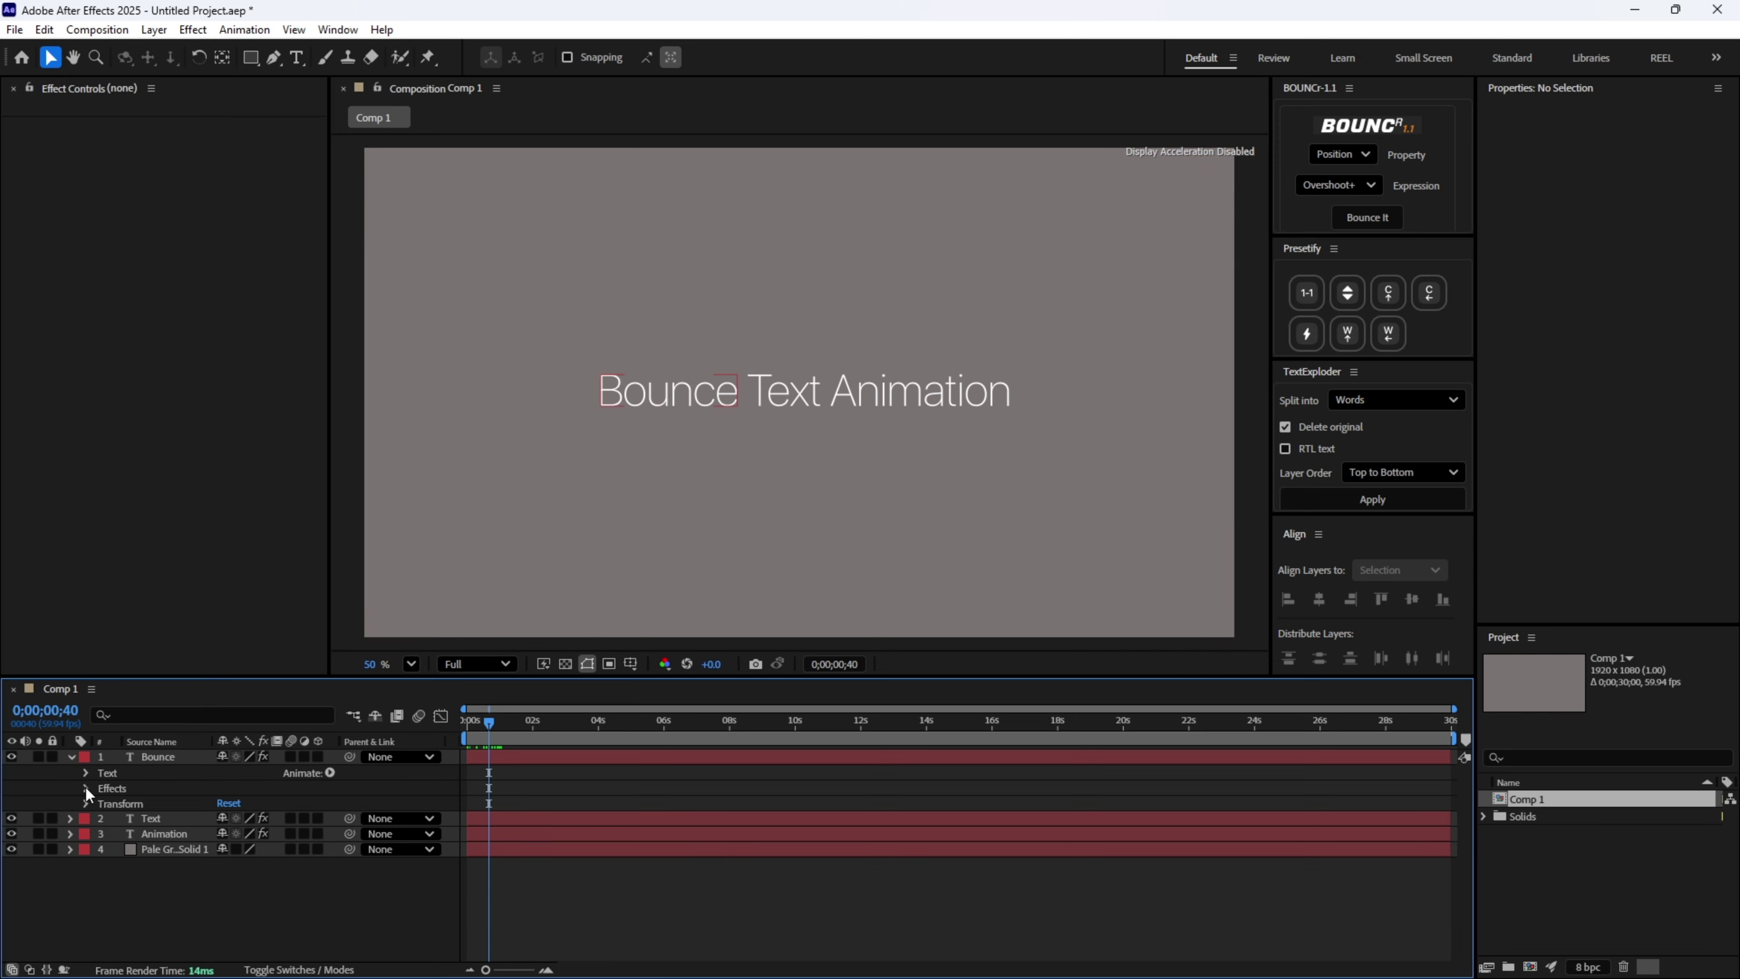
click(84, 786)
click(123, 805)
key(Delete)
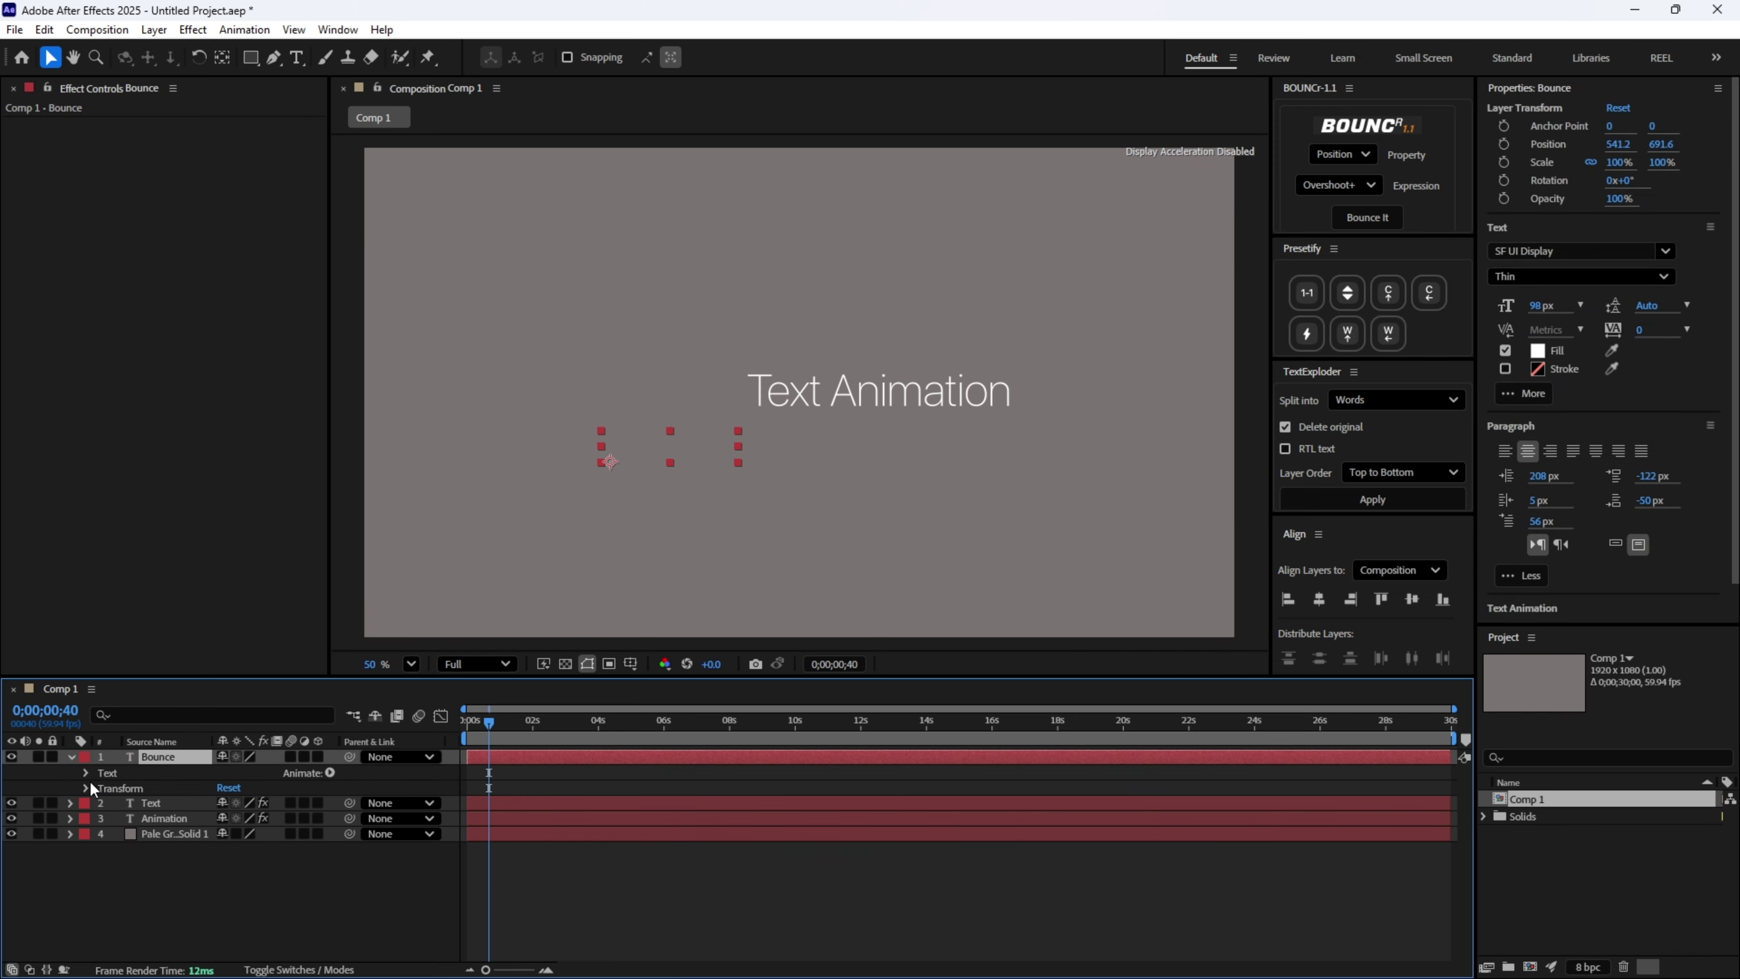
click(85, 772)
click(133, 834)
key(Delete)
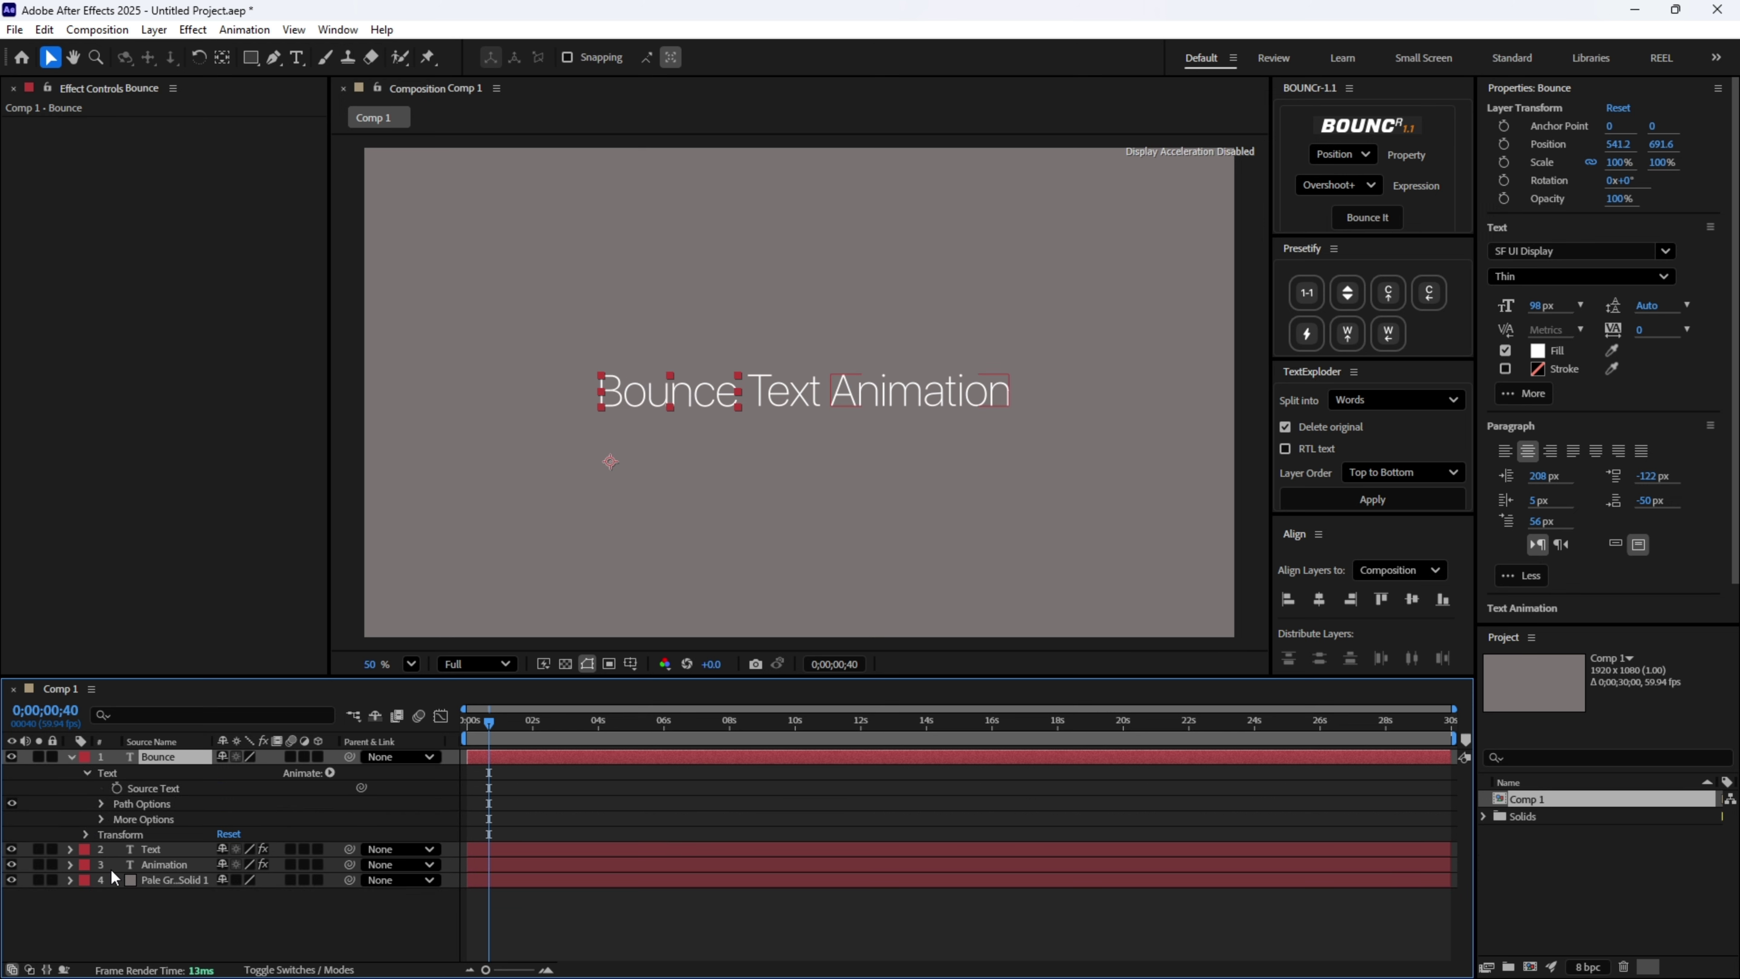
Delete the Slider Control effect from the Text word layer.
click(70, 849)
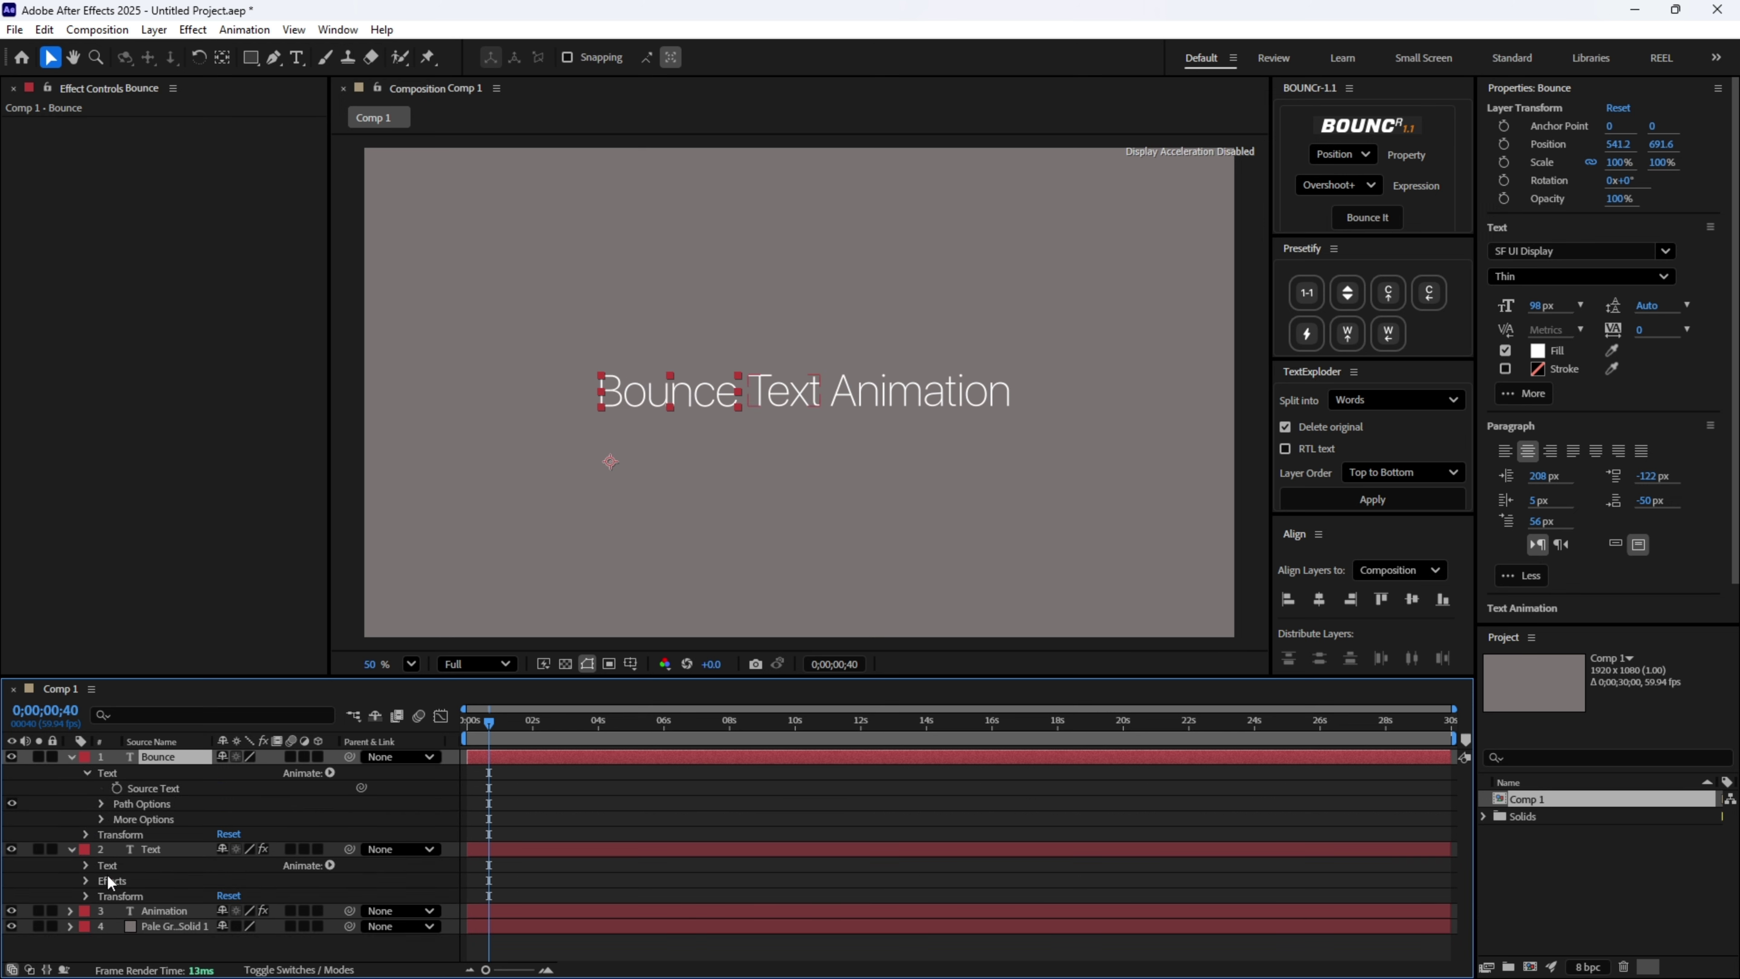
click(86, 880)
click(127, 896)
key(Delete)
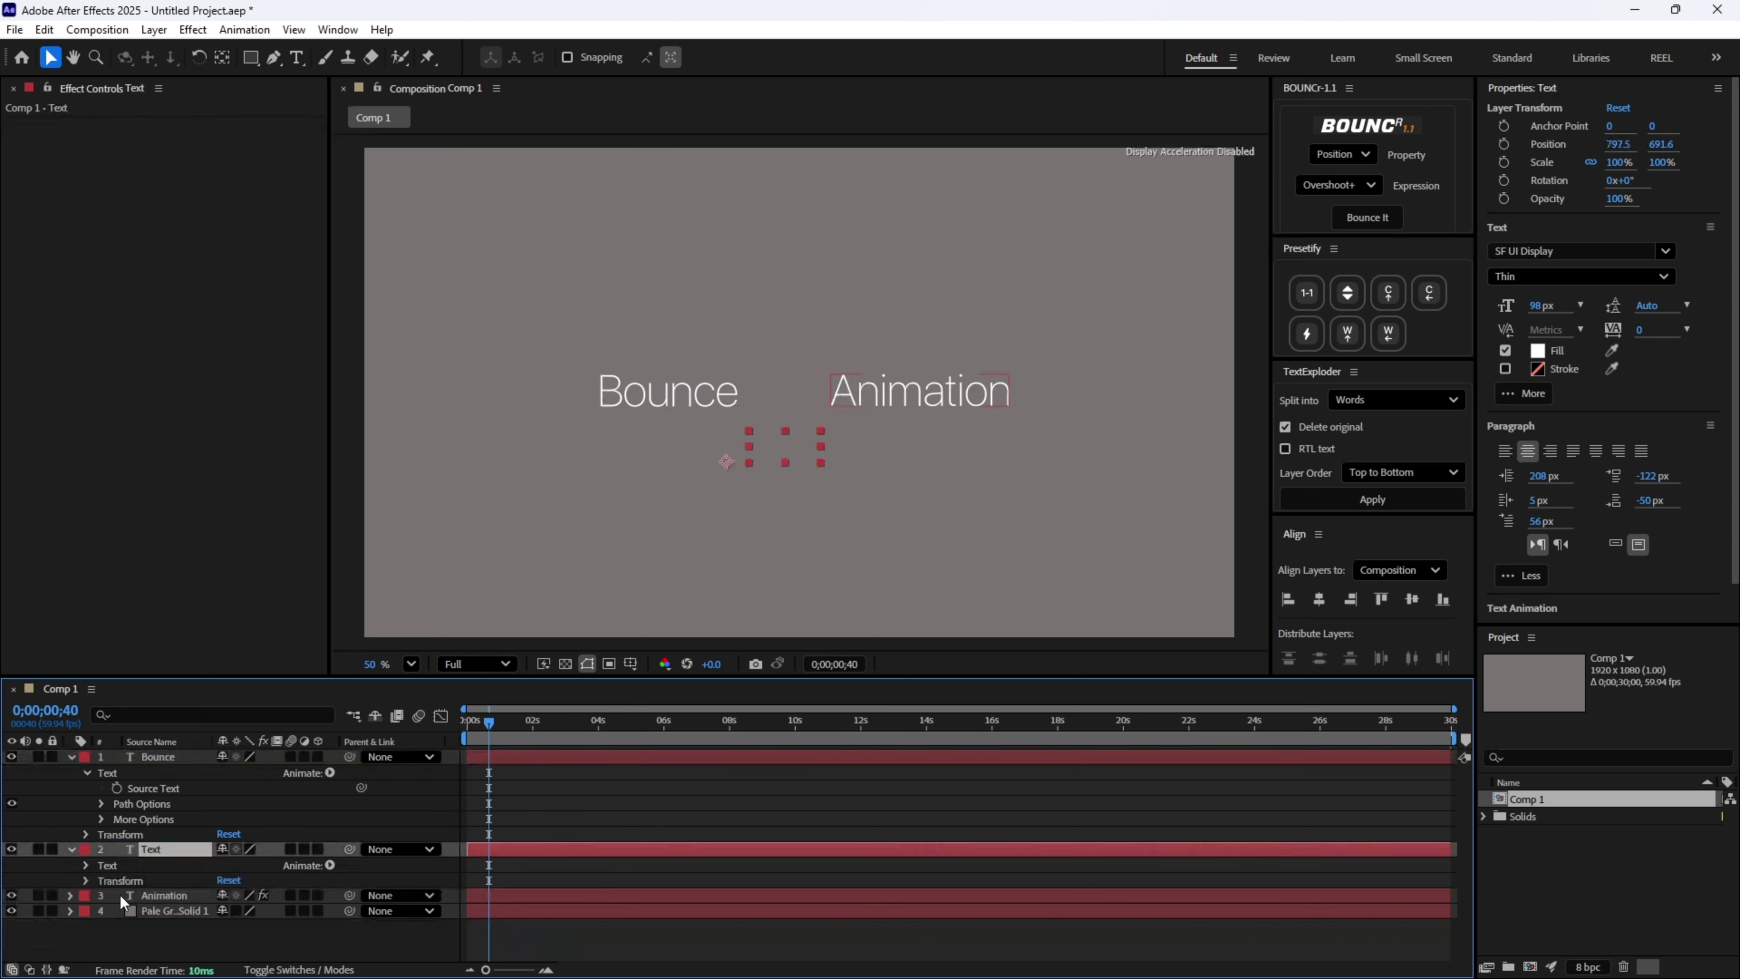
Delete Animator 1 and the Slider Control effect from the Animation word layer.
click(71, 895)
click(86, 911)
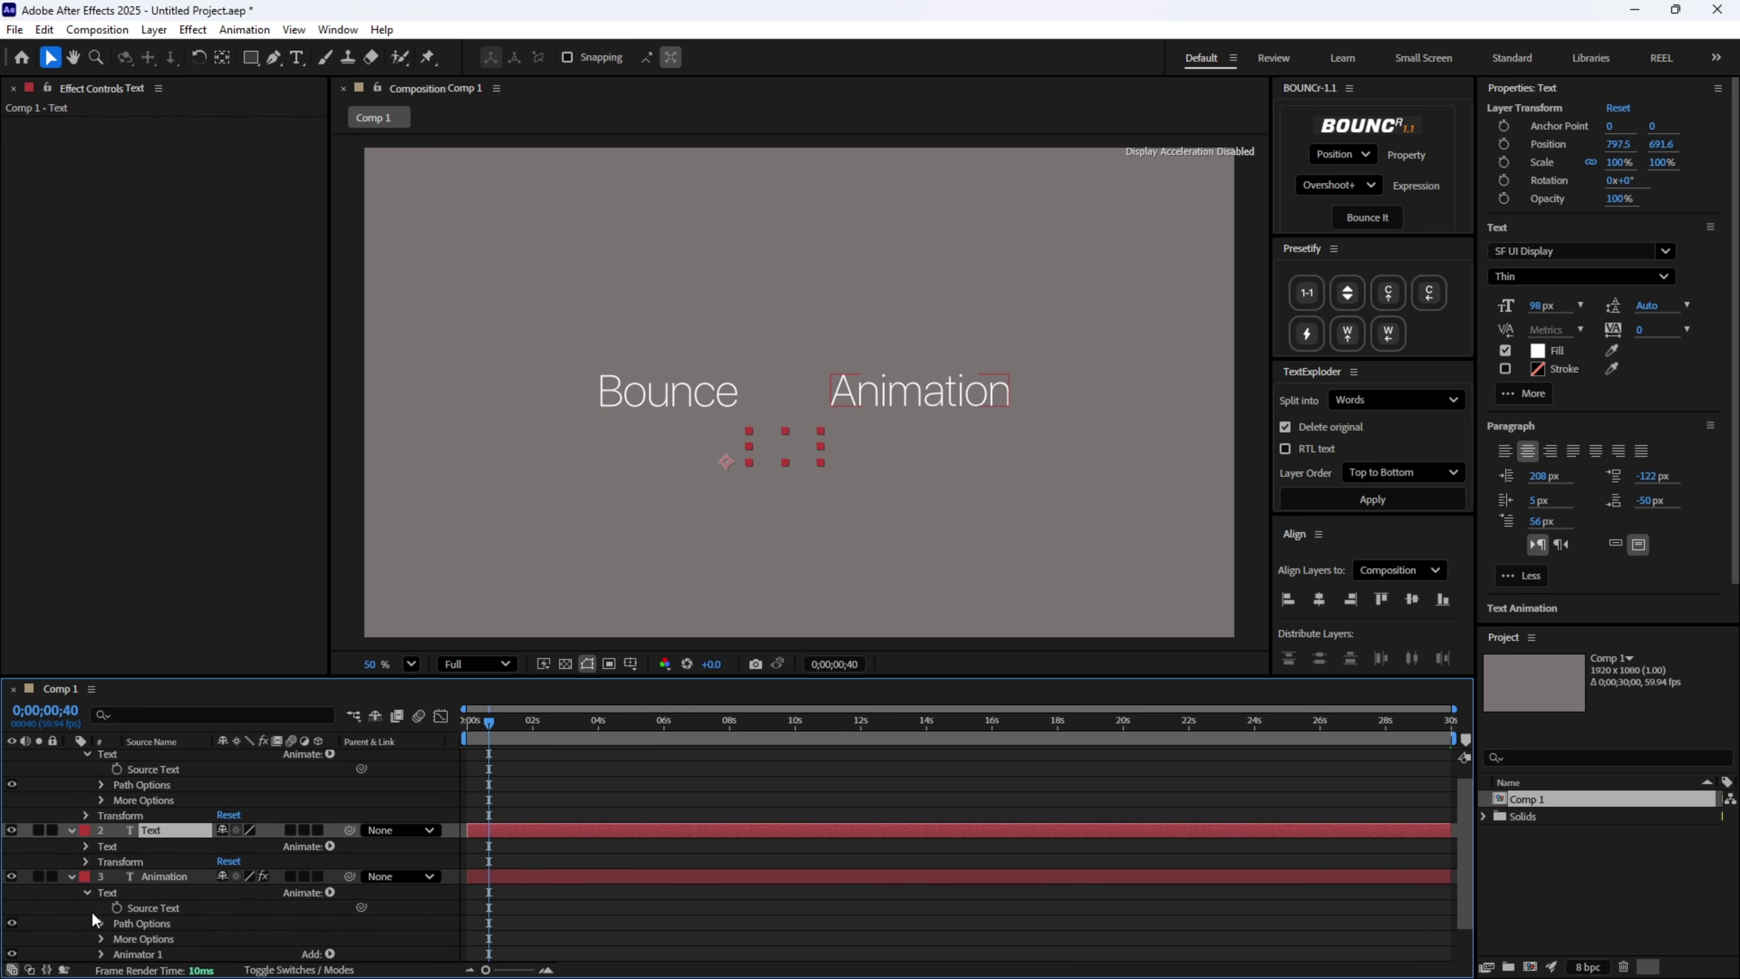
click(142, 954)
key(Delete)
scroll(87, 905, down, 1)
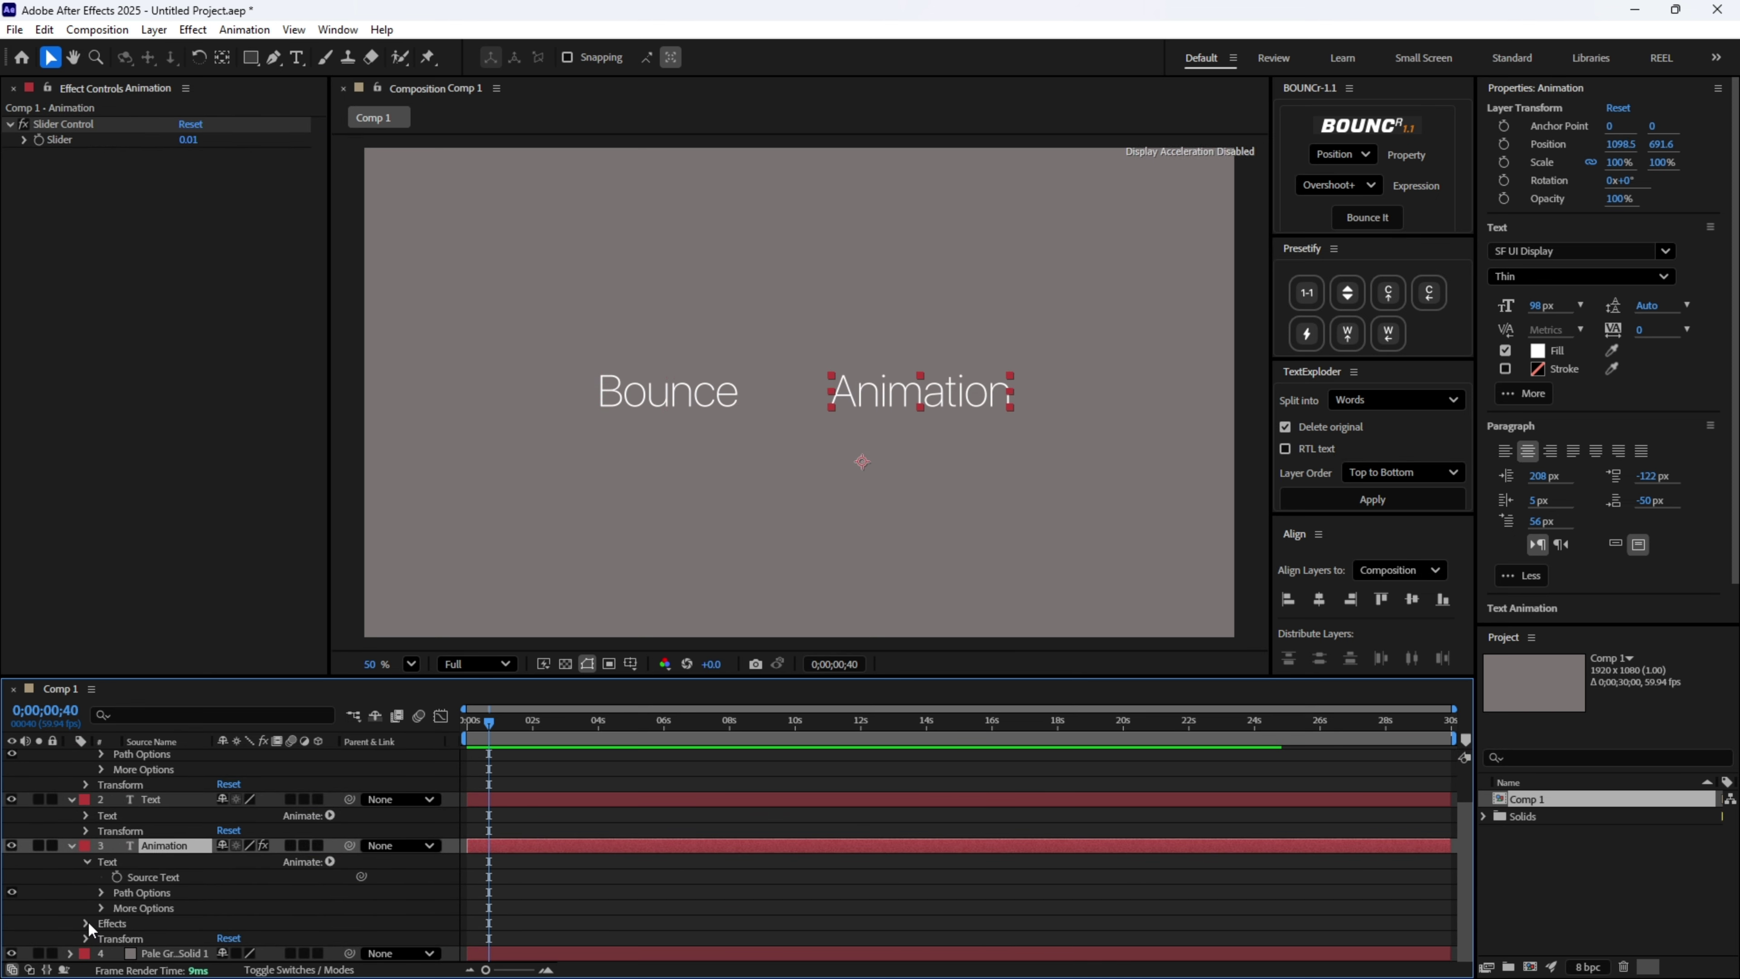
click(87, 923)
click(125, 939)
key(Delete)
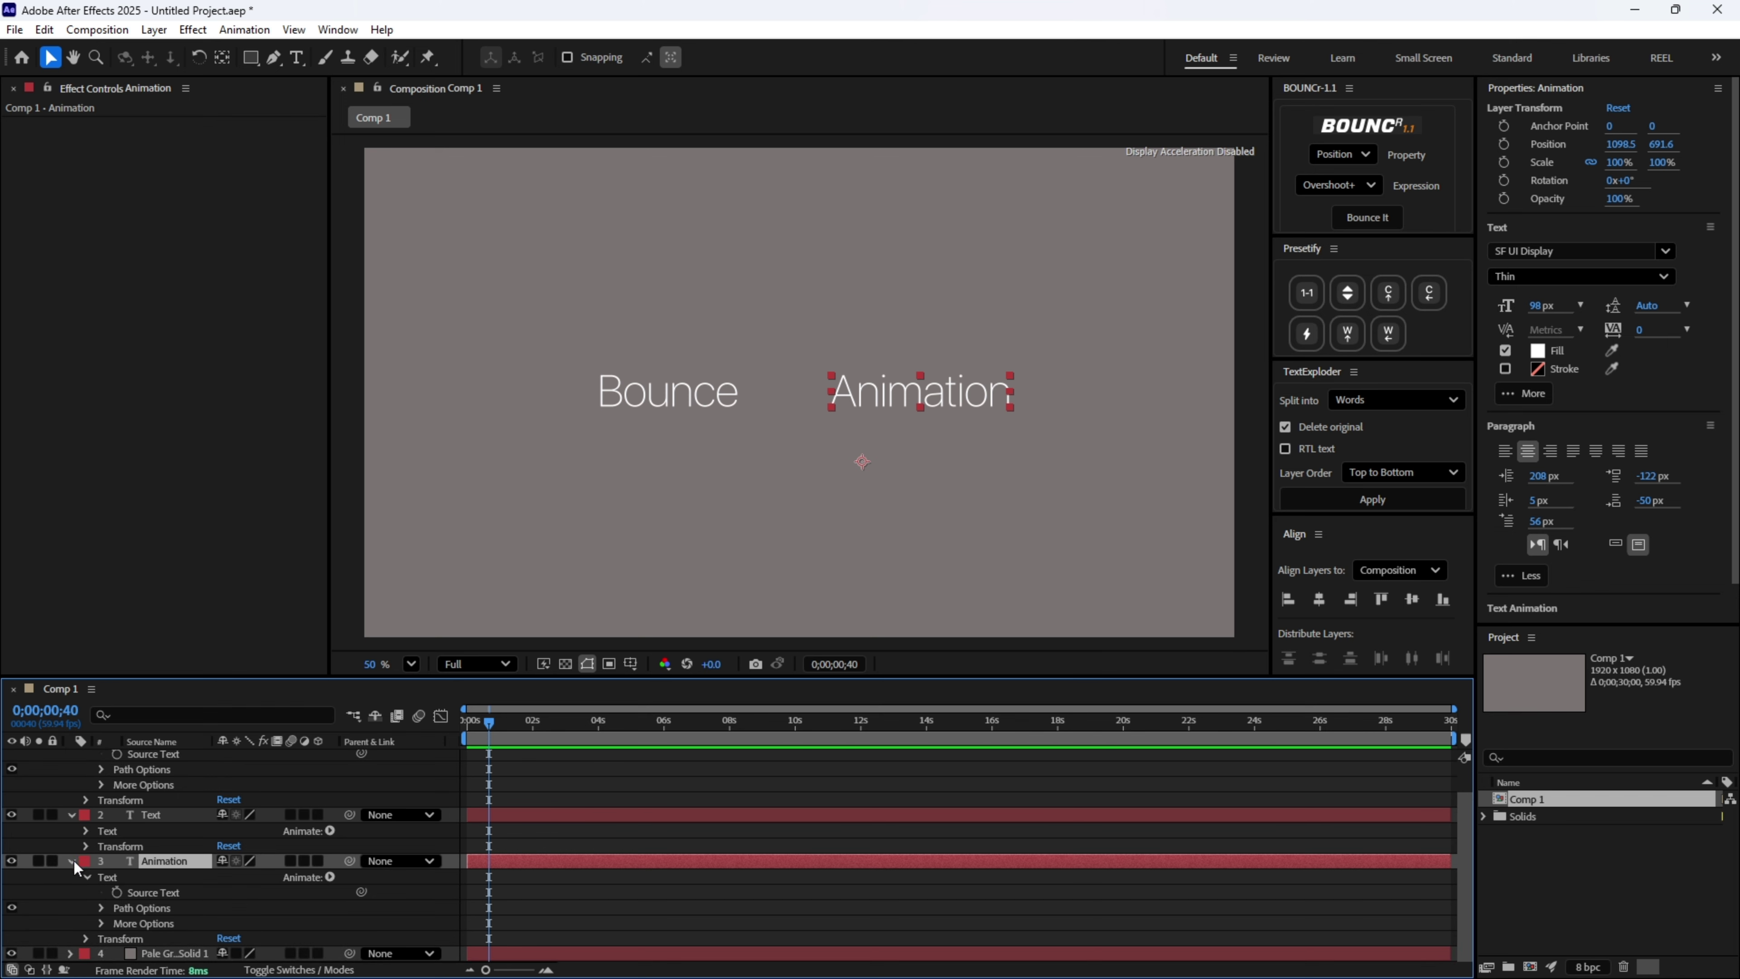
Delete Animator 1 from the Text word layer and collapse the properties of all three word layers.
click(72, 860)
click(85, 865)
scroll(99, 918, down, 1)
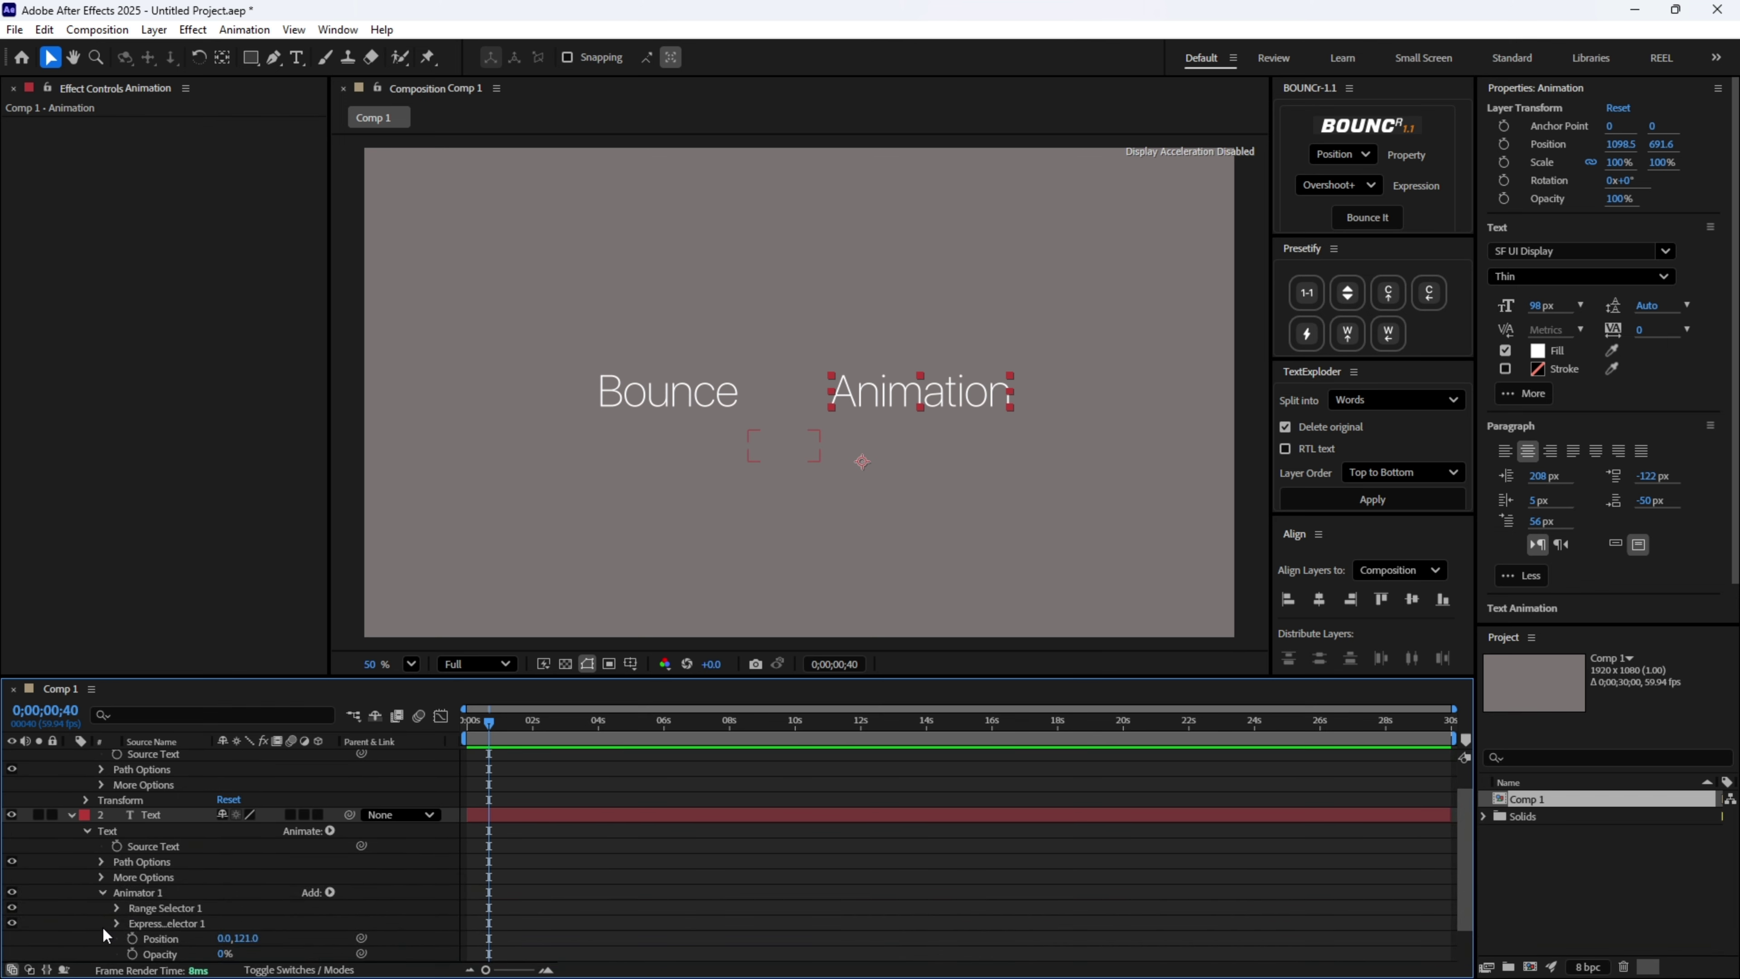
click(140, 893)
key(Delete)
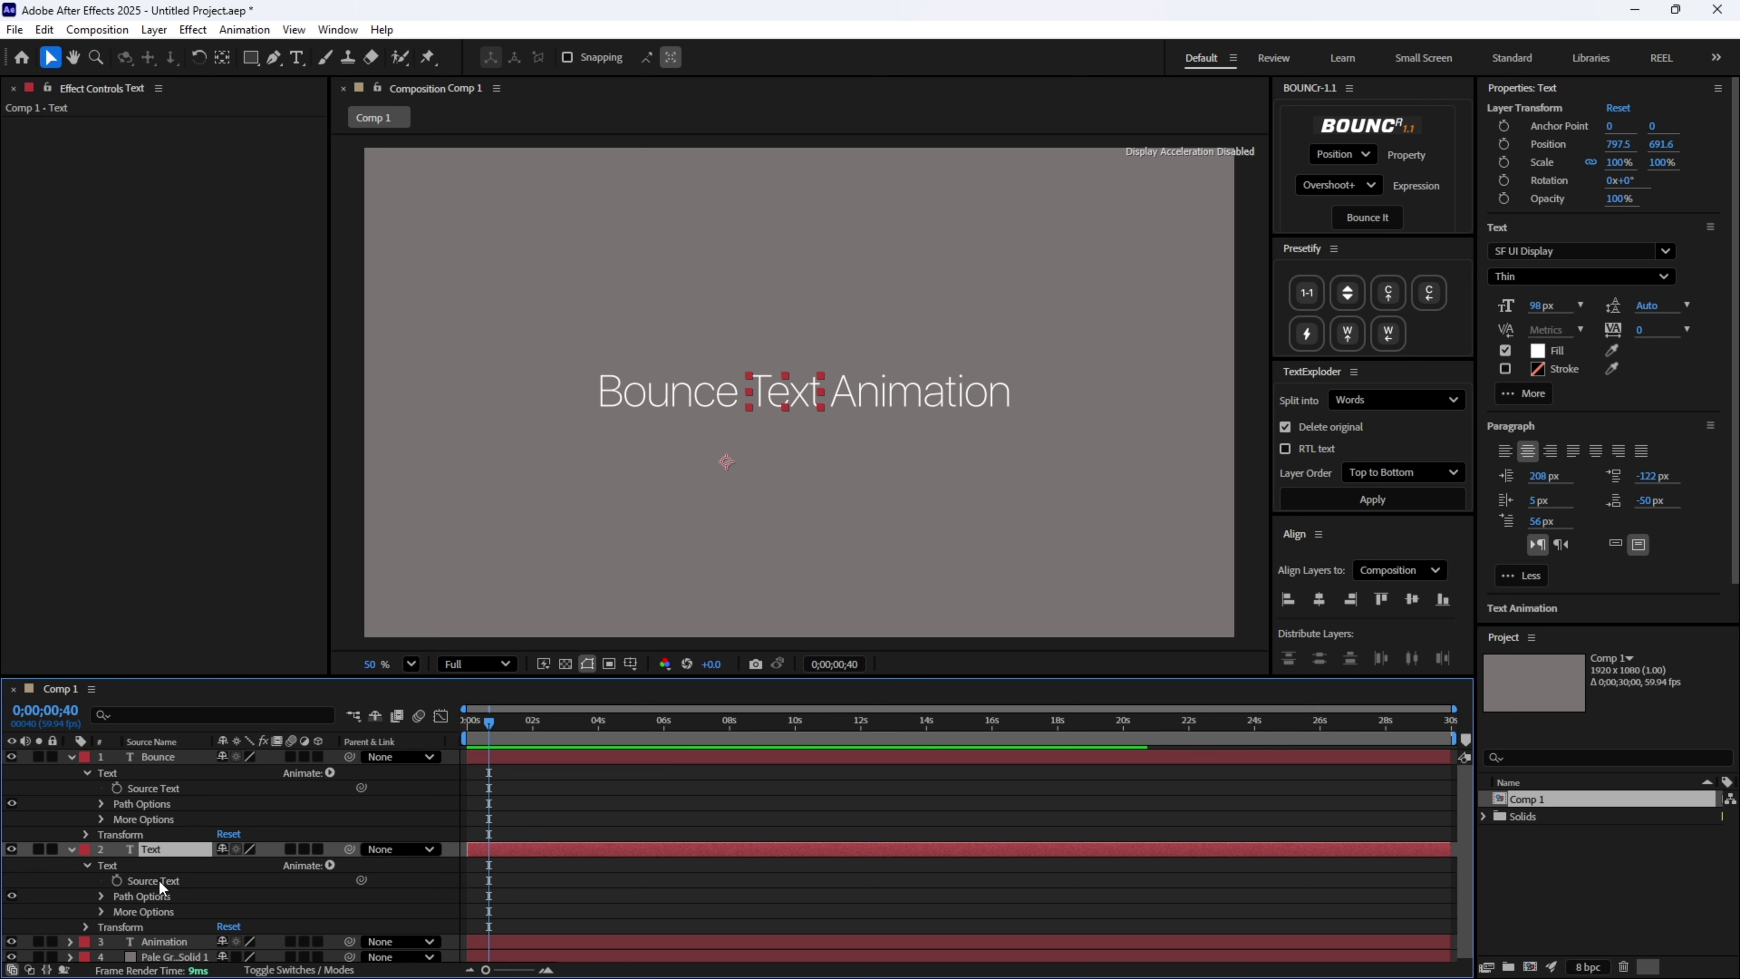
click(69, 759)
click(71, 772)
Apply the bounce 3 preset to the Bounce, Text and Animation layers together, with the current time at 0;00;00;38.
click(171, 788)
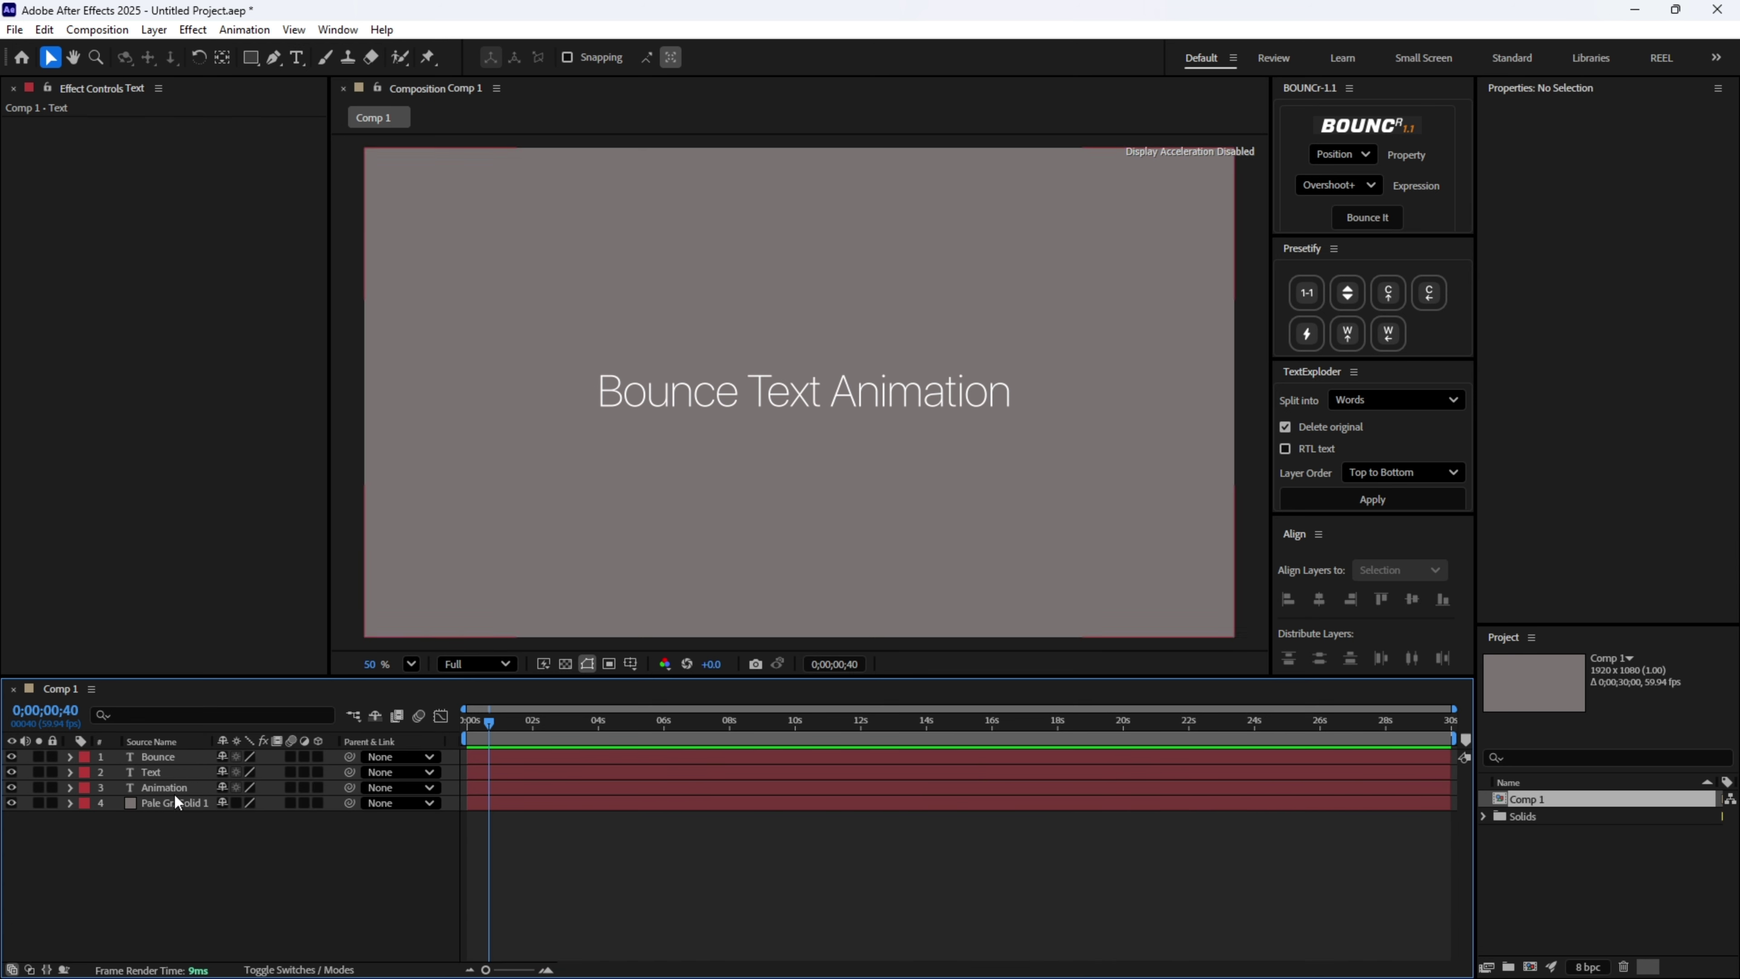
mouse_move(487, 735)
mouse_down()
mouse_move(466, 727)
mouse_move(488, 732)
mouse_up()
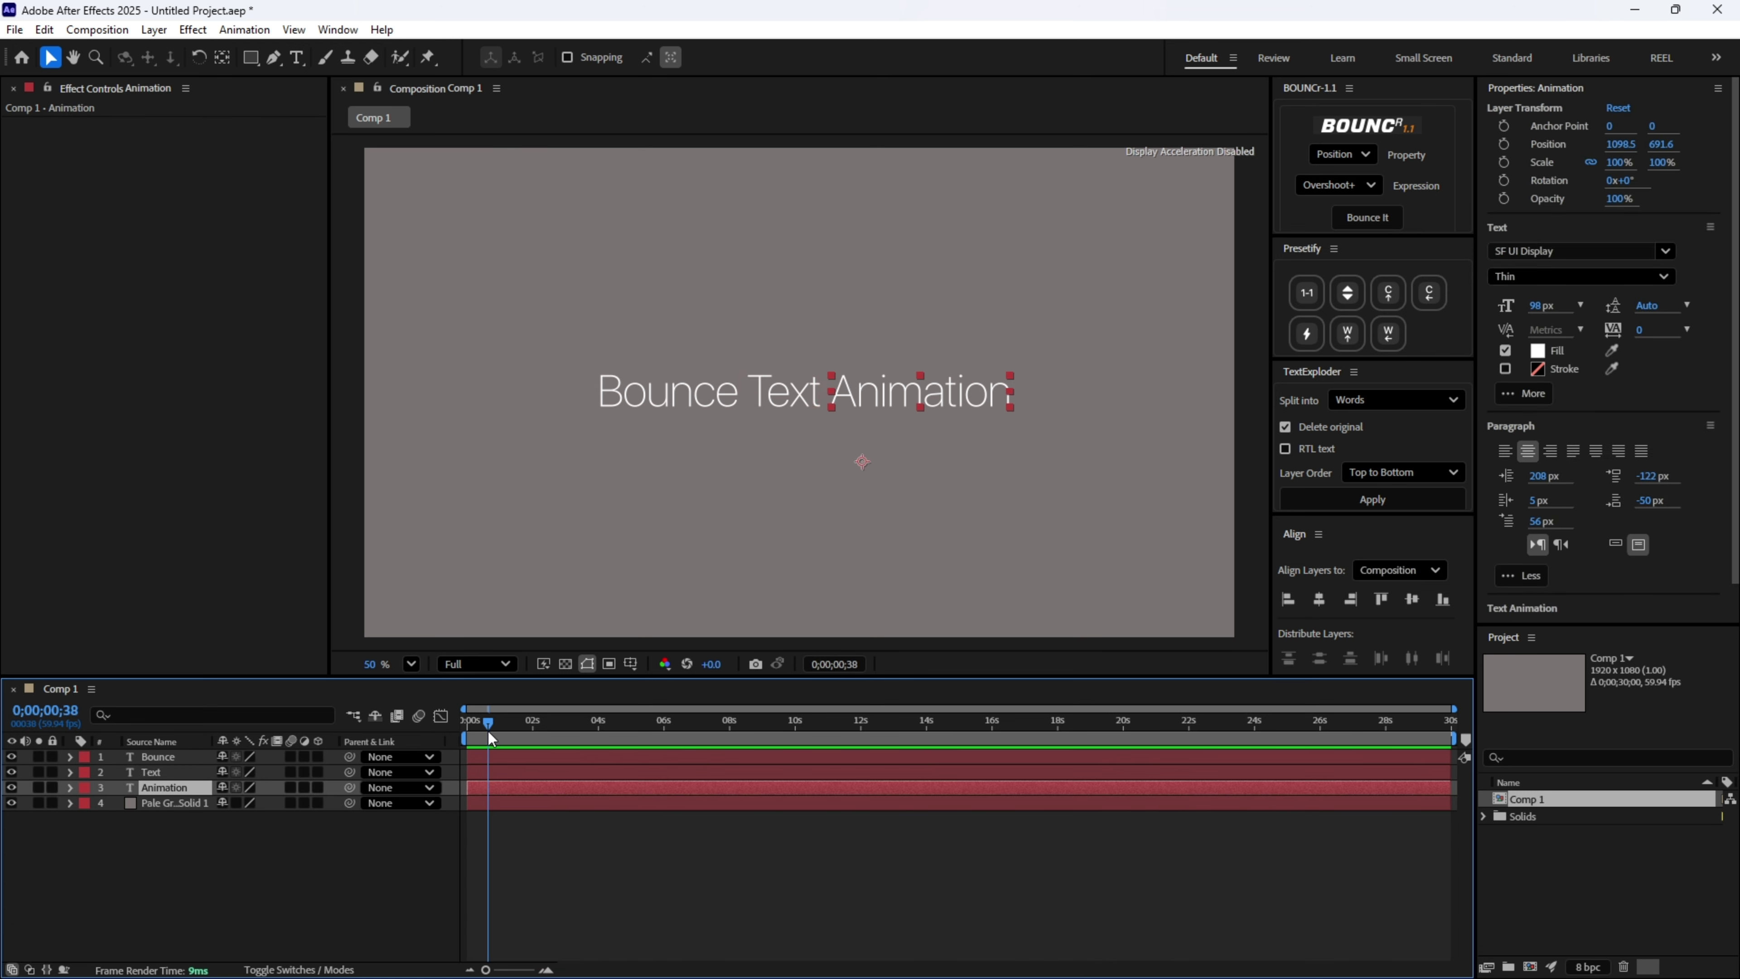
click(279, 804)
click(182, 789)
shift+click(173, 756)
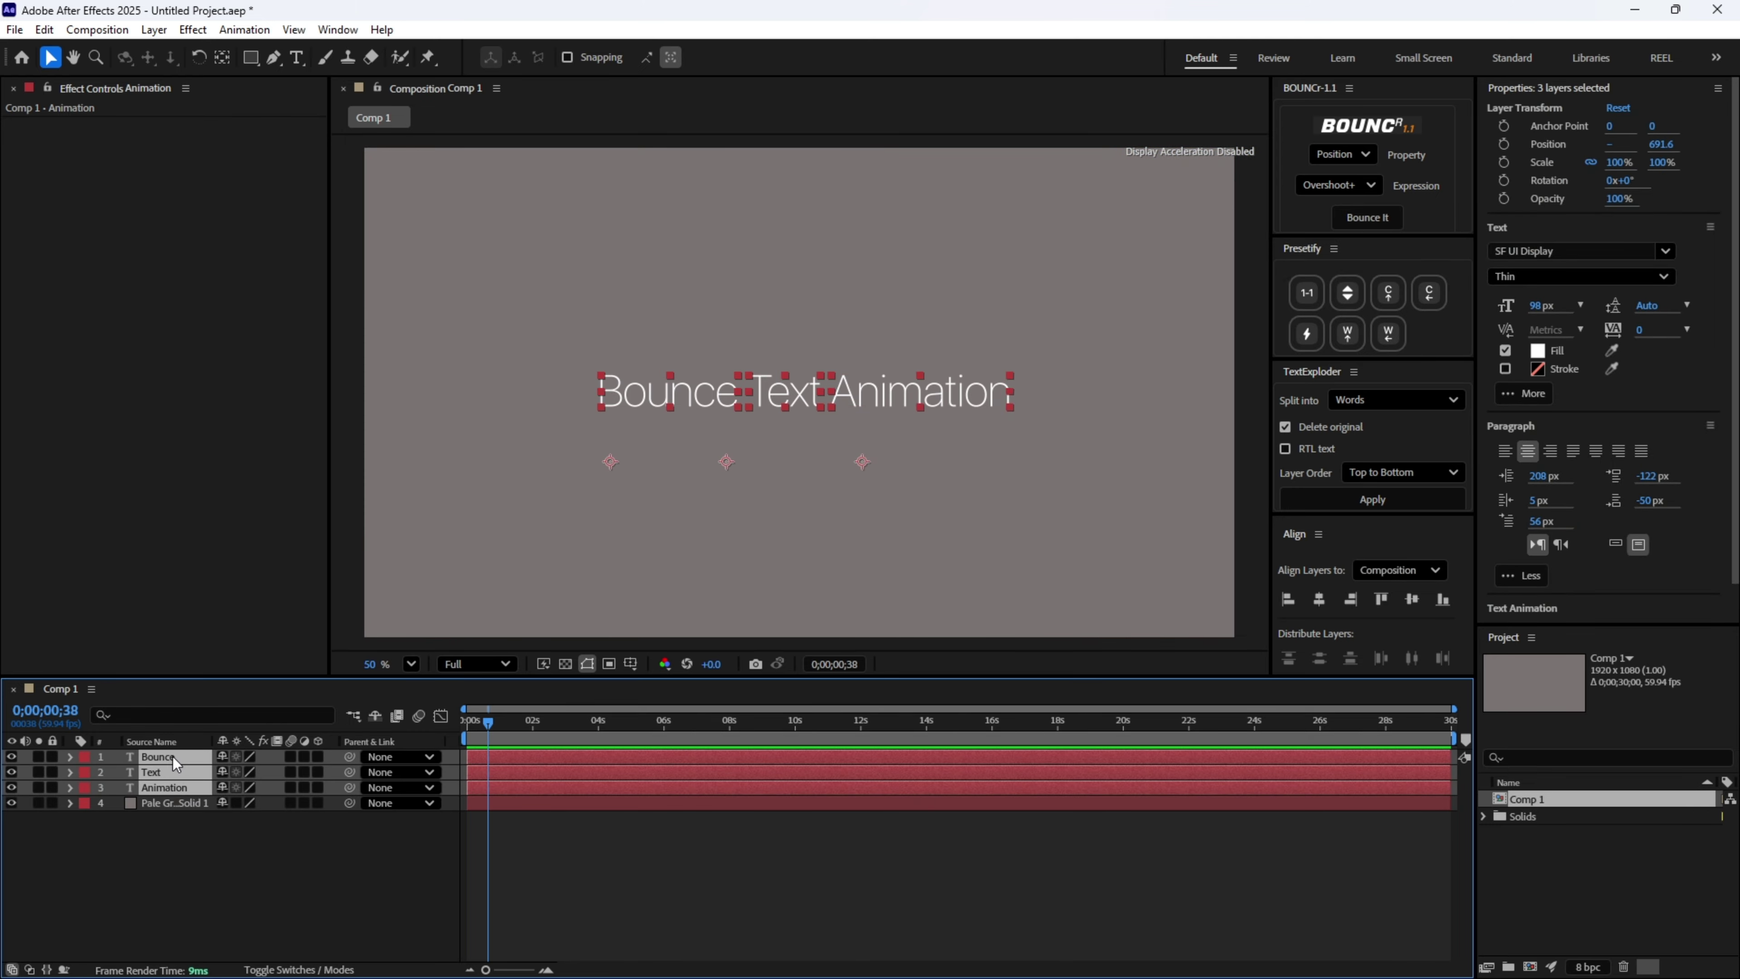
click(241, 31)
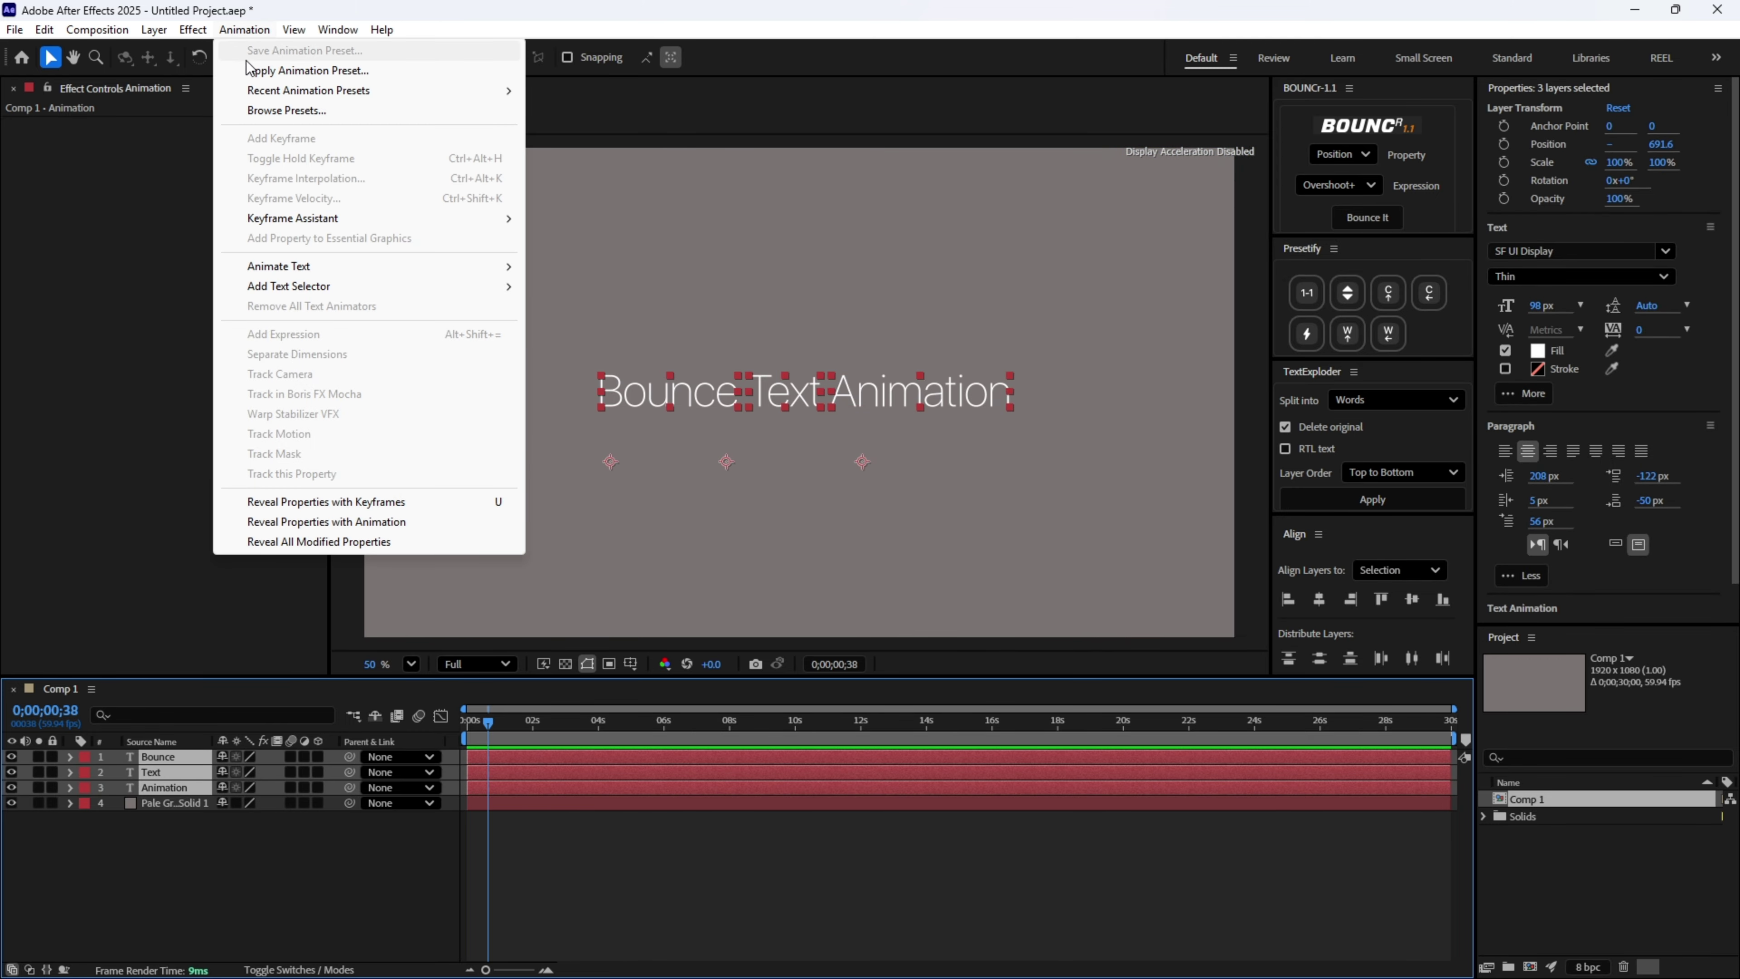
click(263, 68)
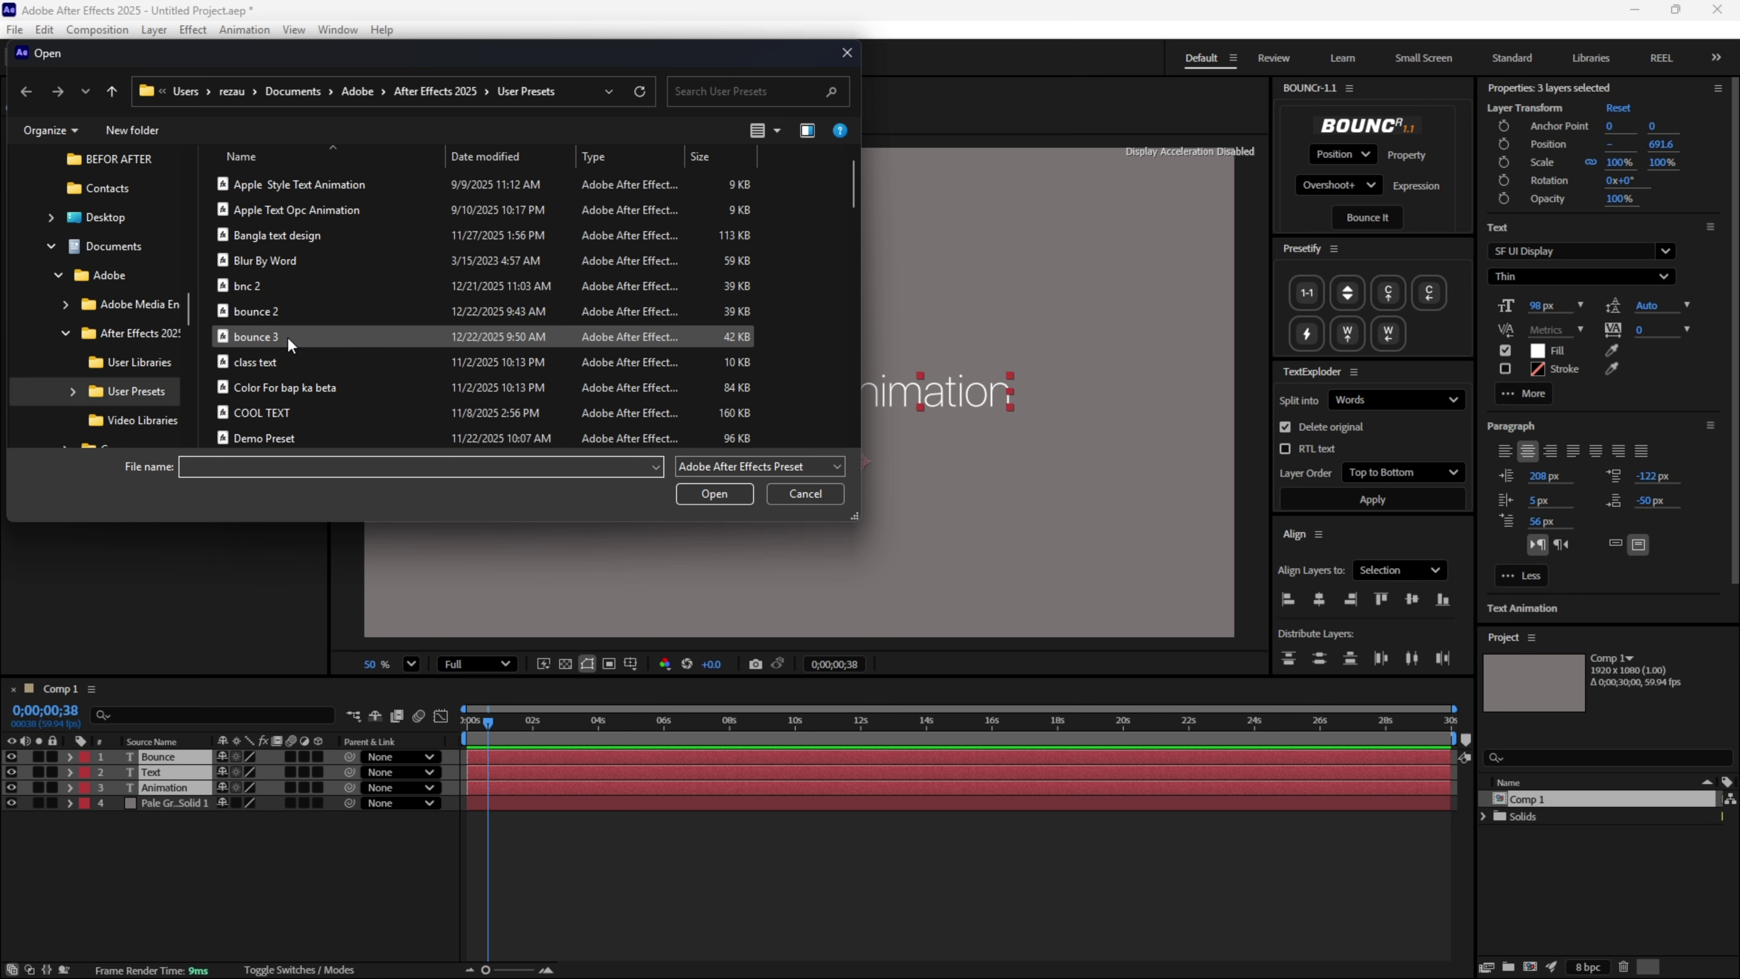
click(289, 339)
click(707, 489)
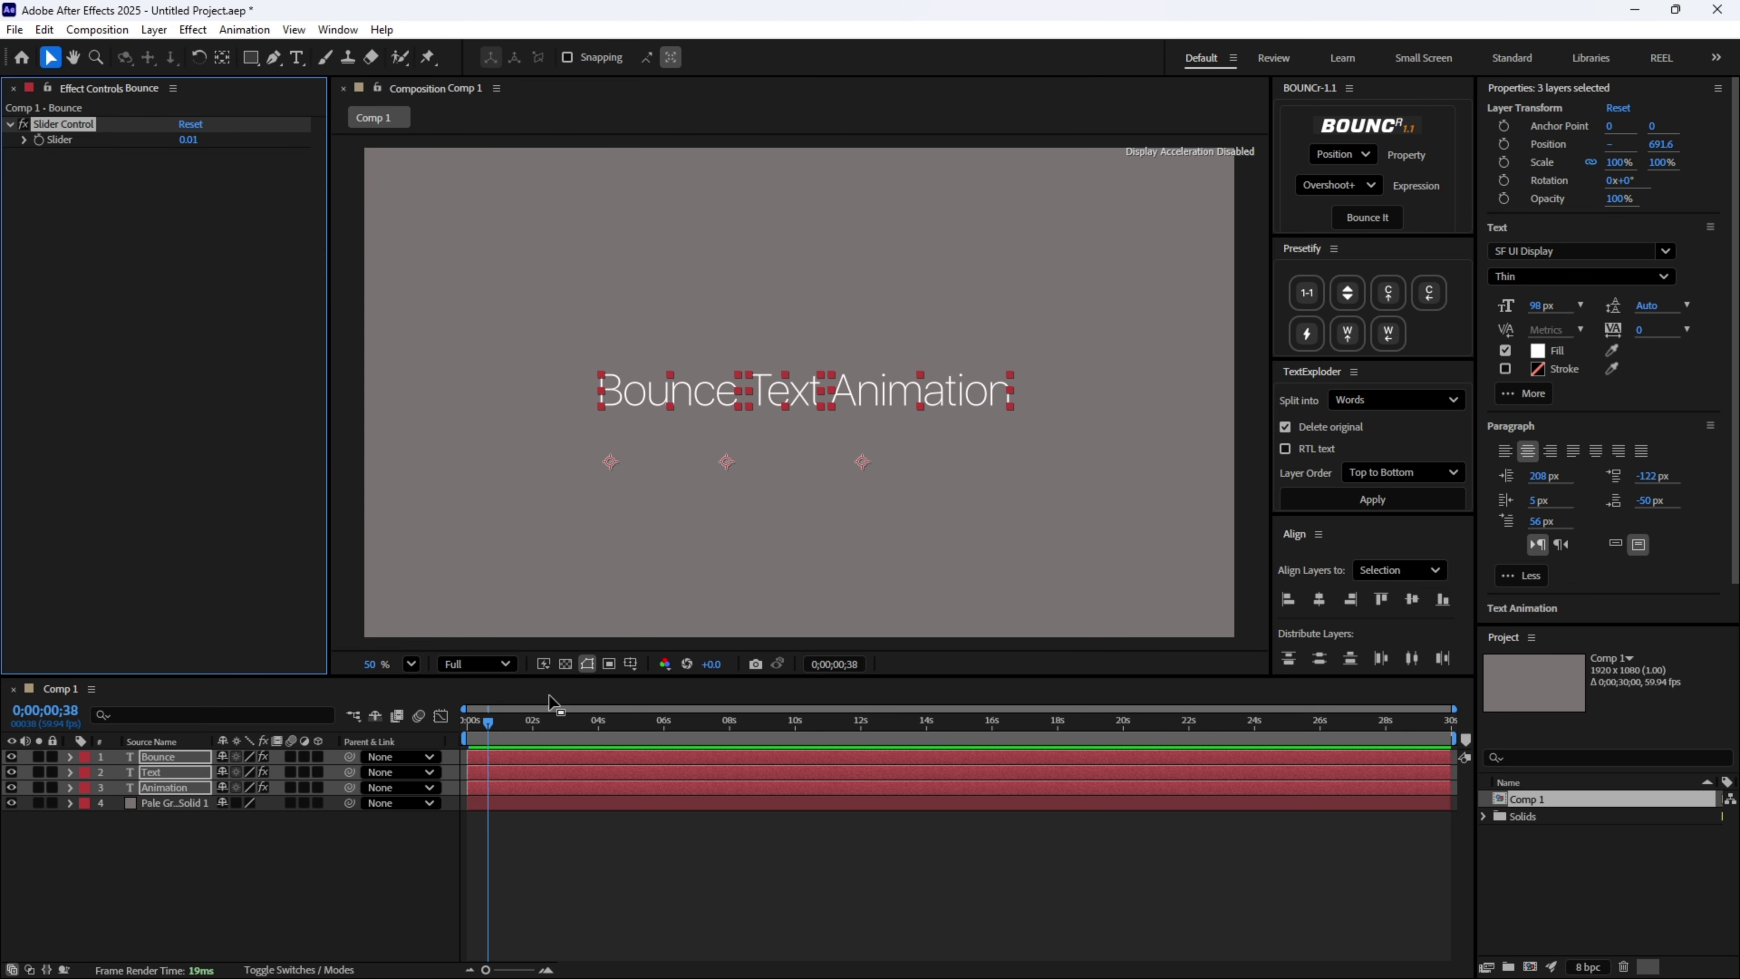
Preview the animation, stagger the word layers by slightly delaying the Animation layer's start, and return the current time to 0;00;00;00.
key(space)
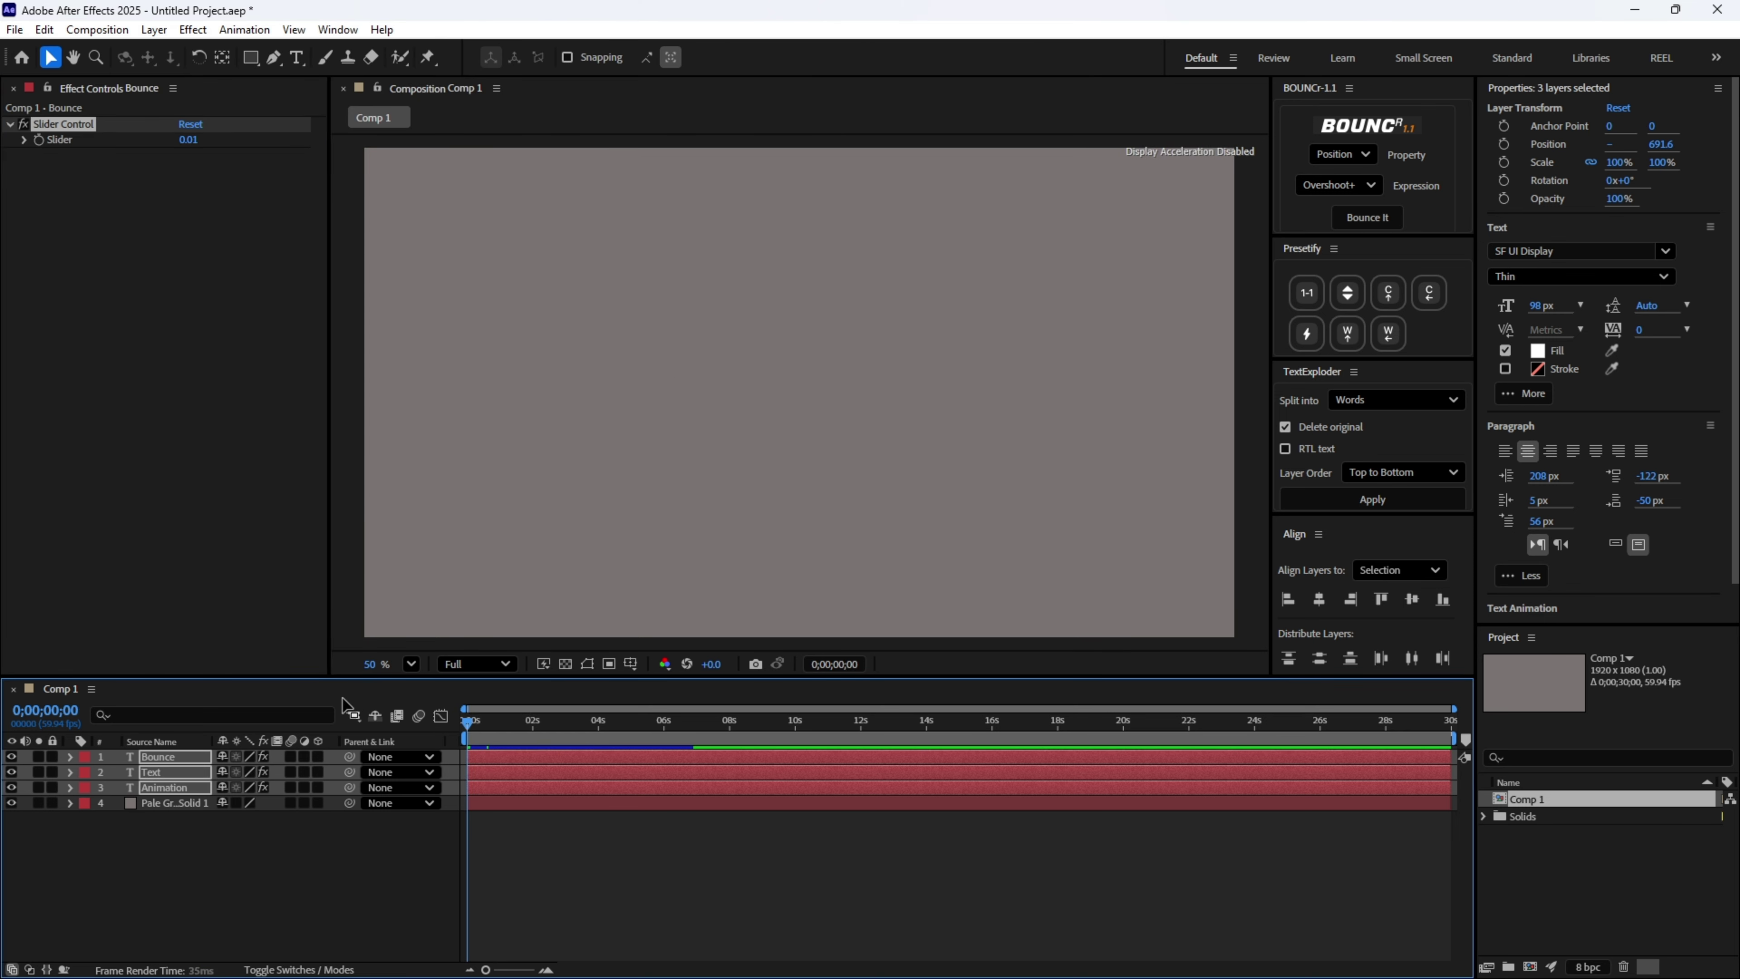
click(589, 841)
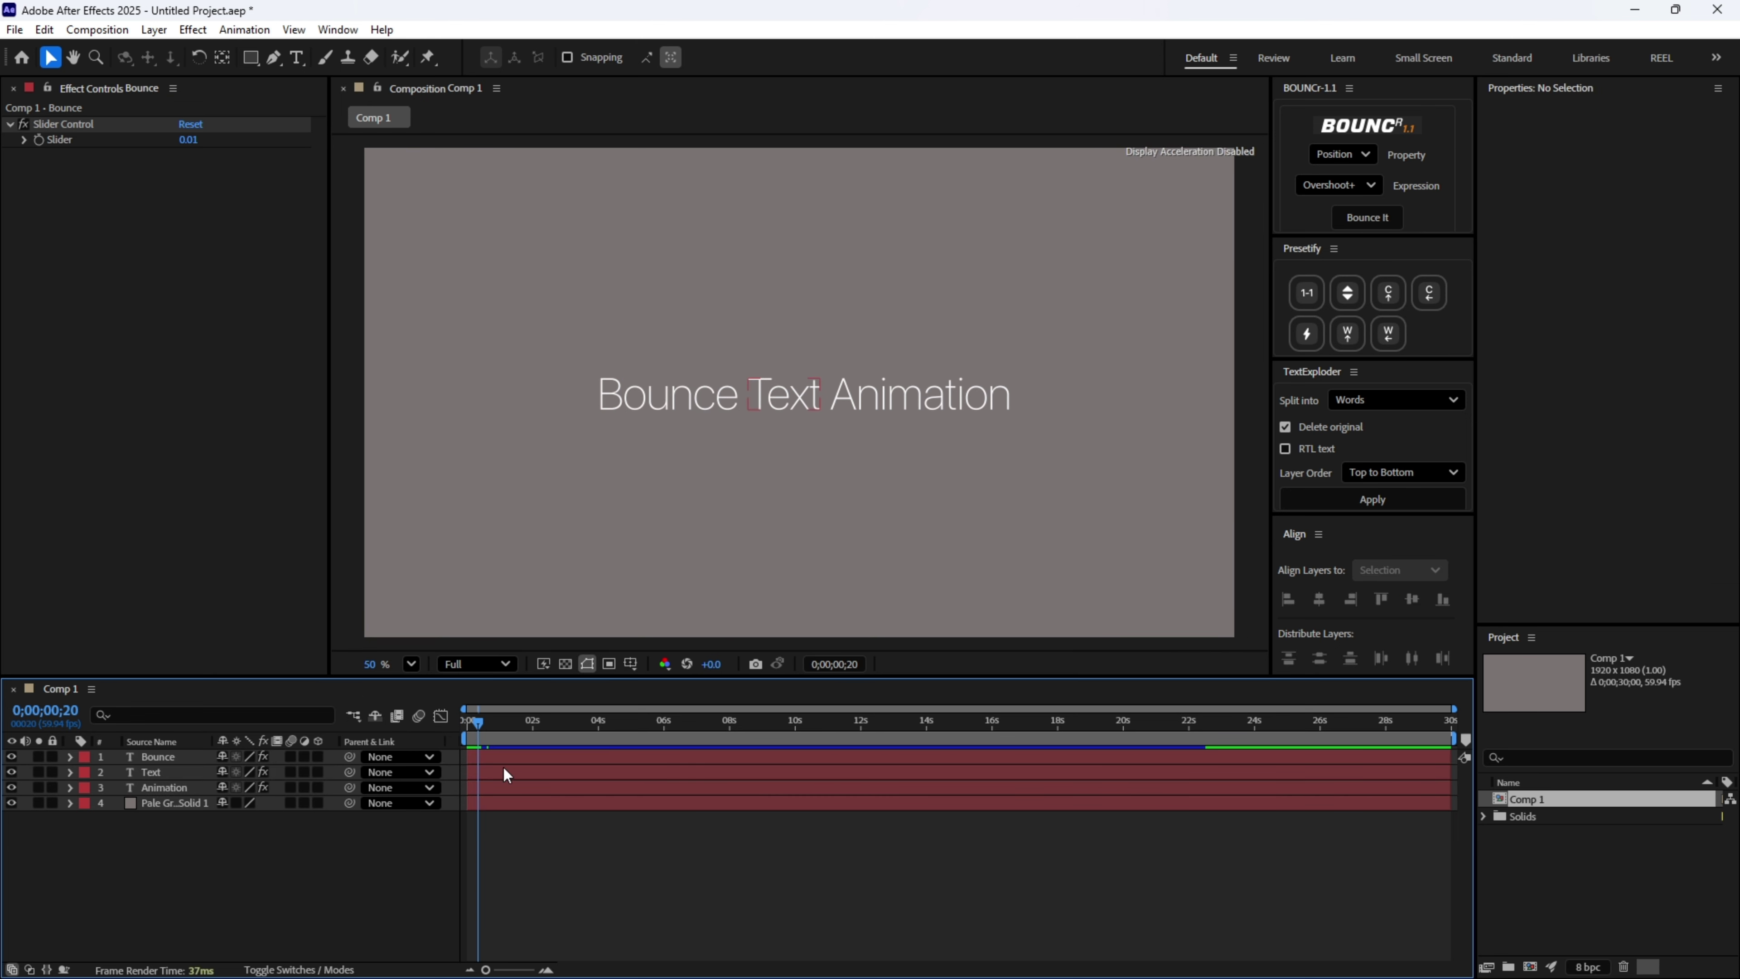
drag(488, 768, 489, 791)
key(Home)
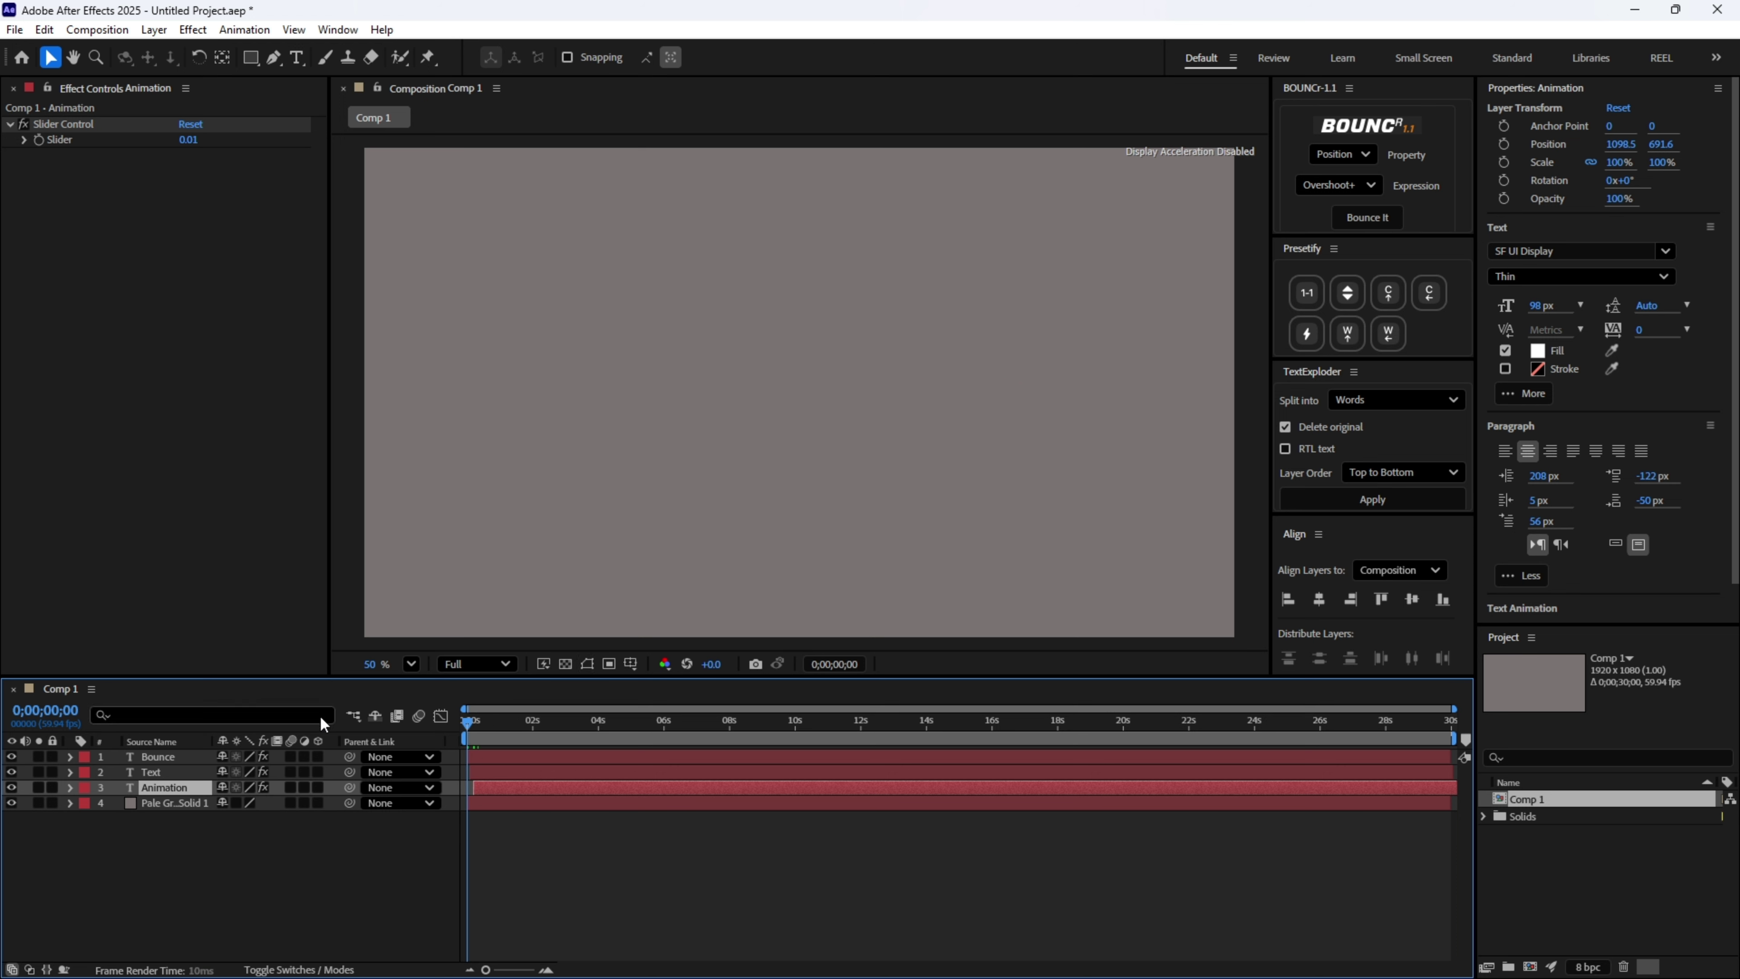
Play the staggered word bounce animation repeatedly from the start to check its timing.
key(space)
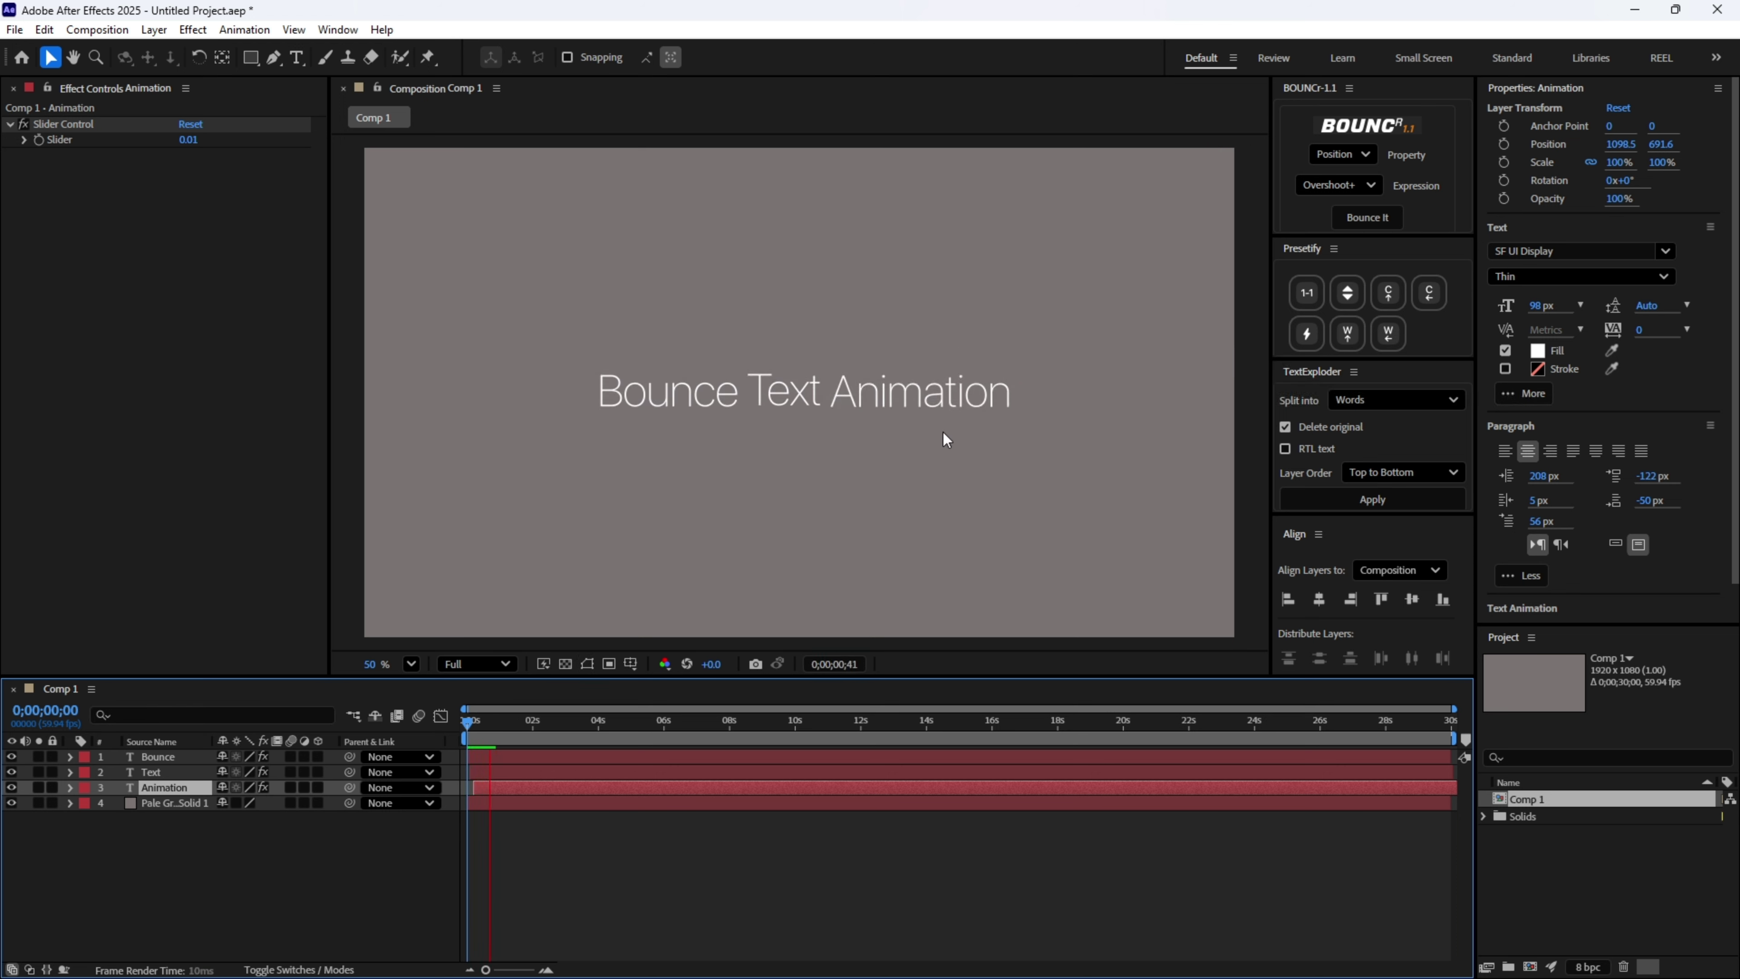
key(space)
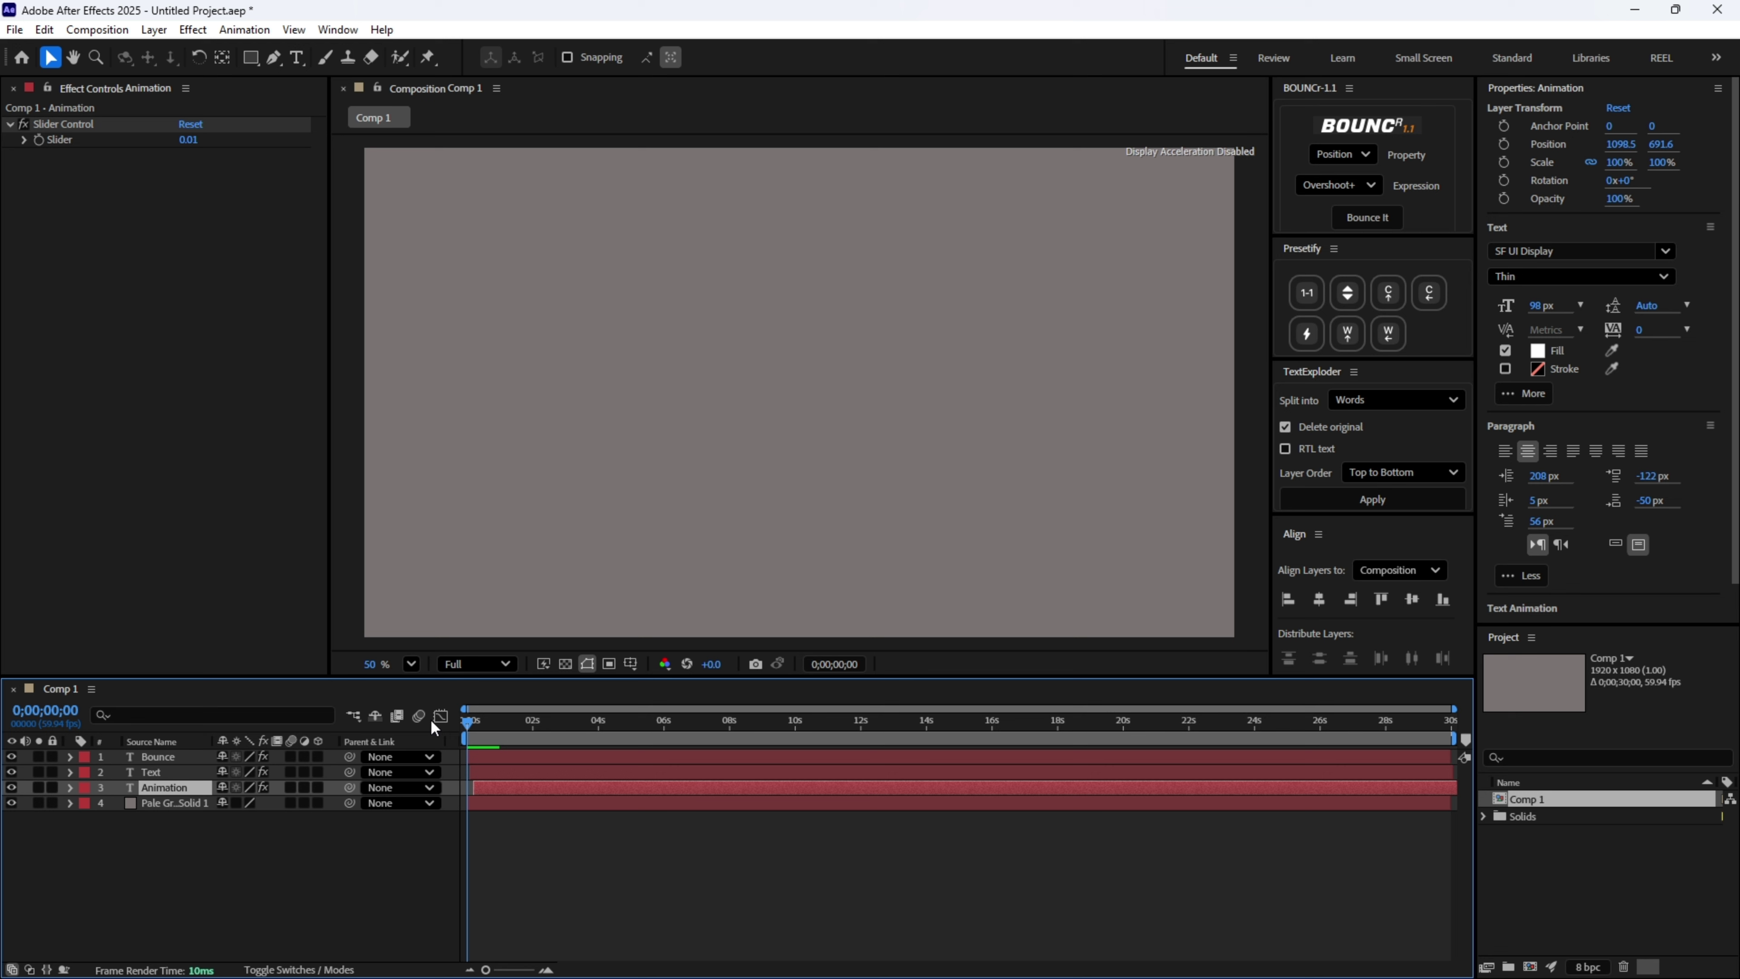
key(space)
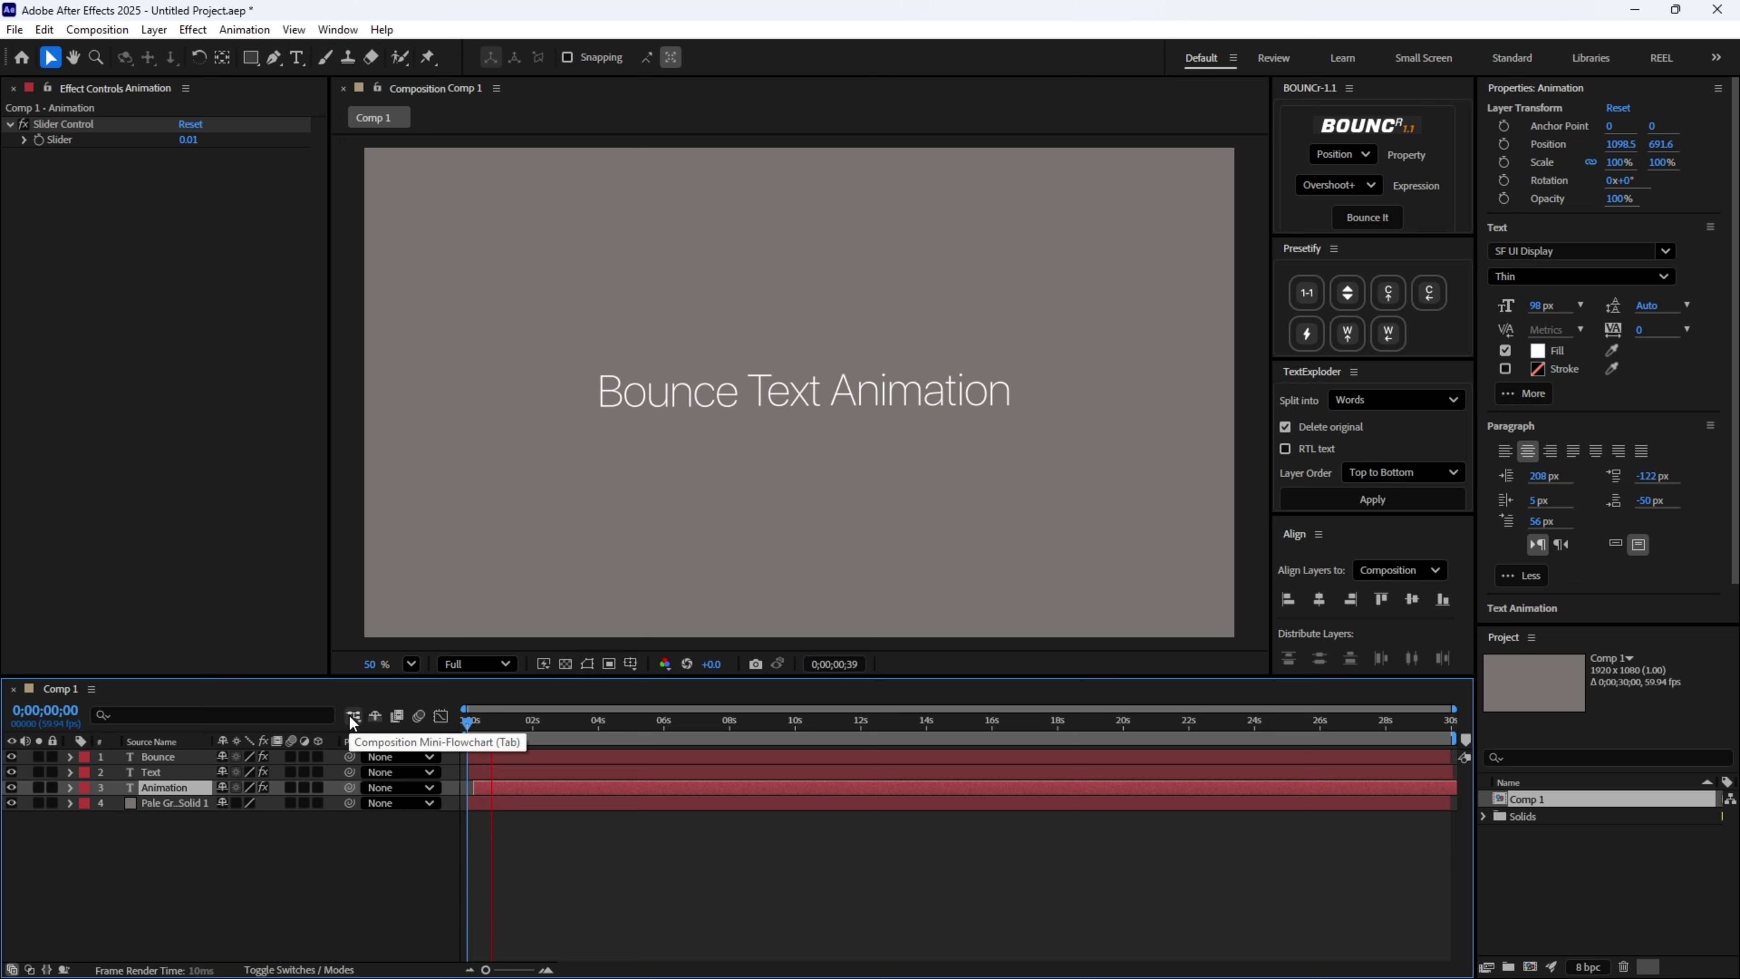
key(space)
key(Home)
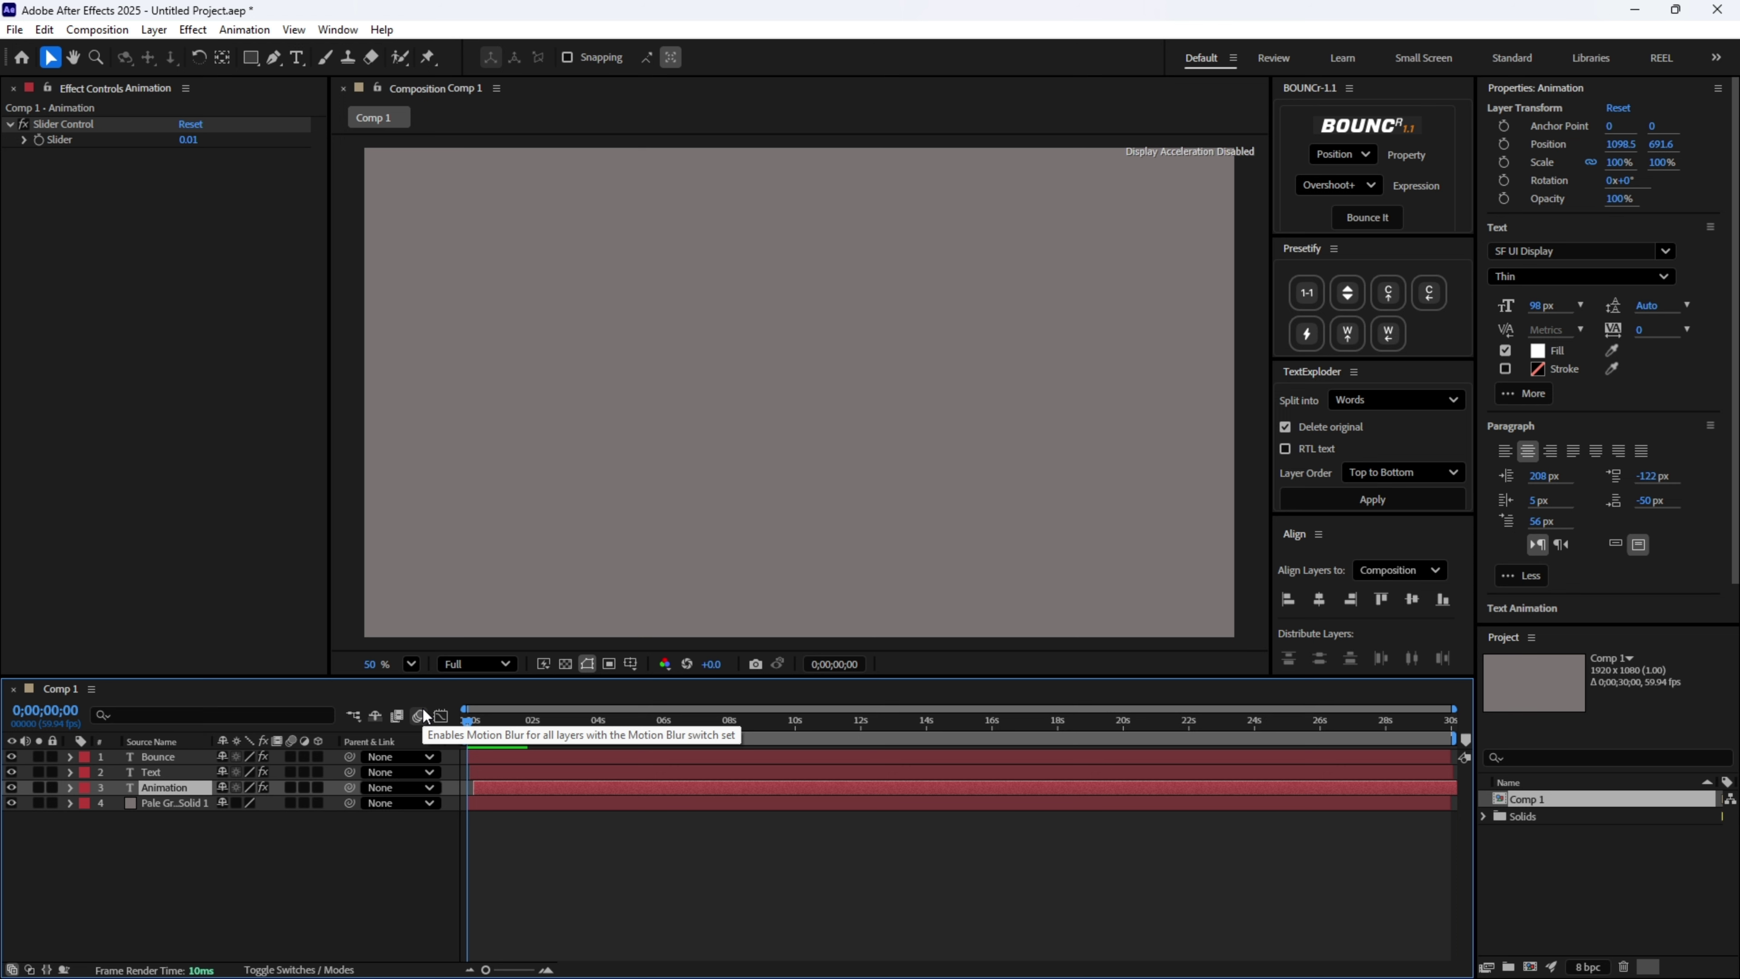
key(space)
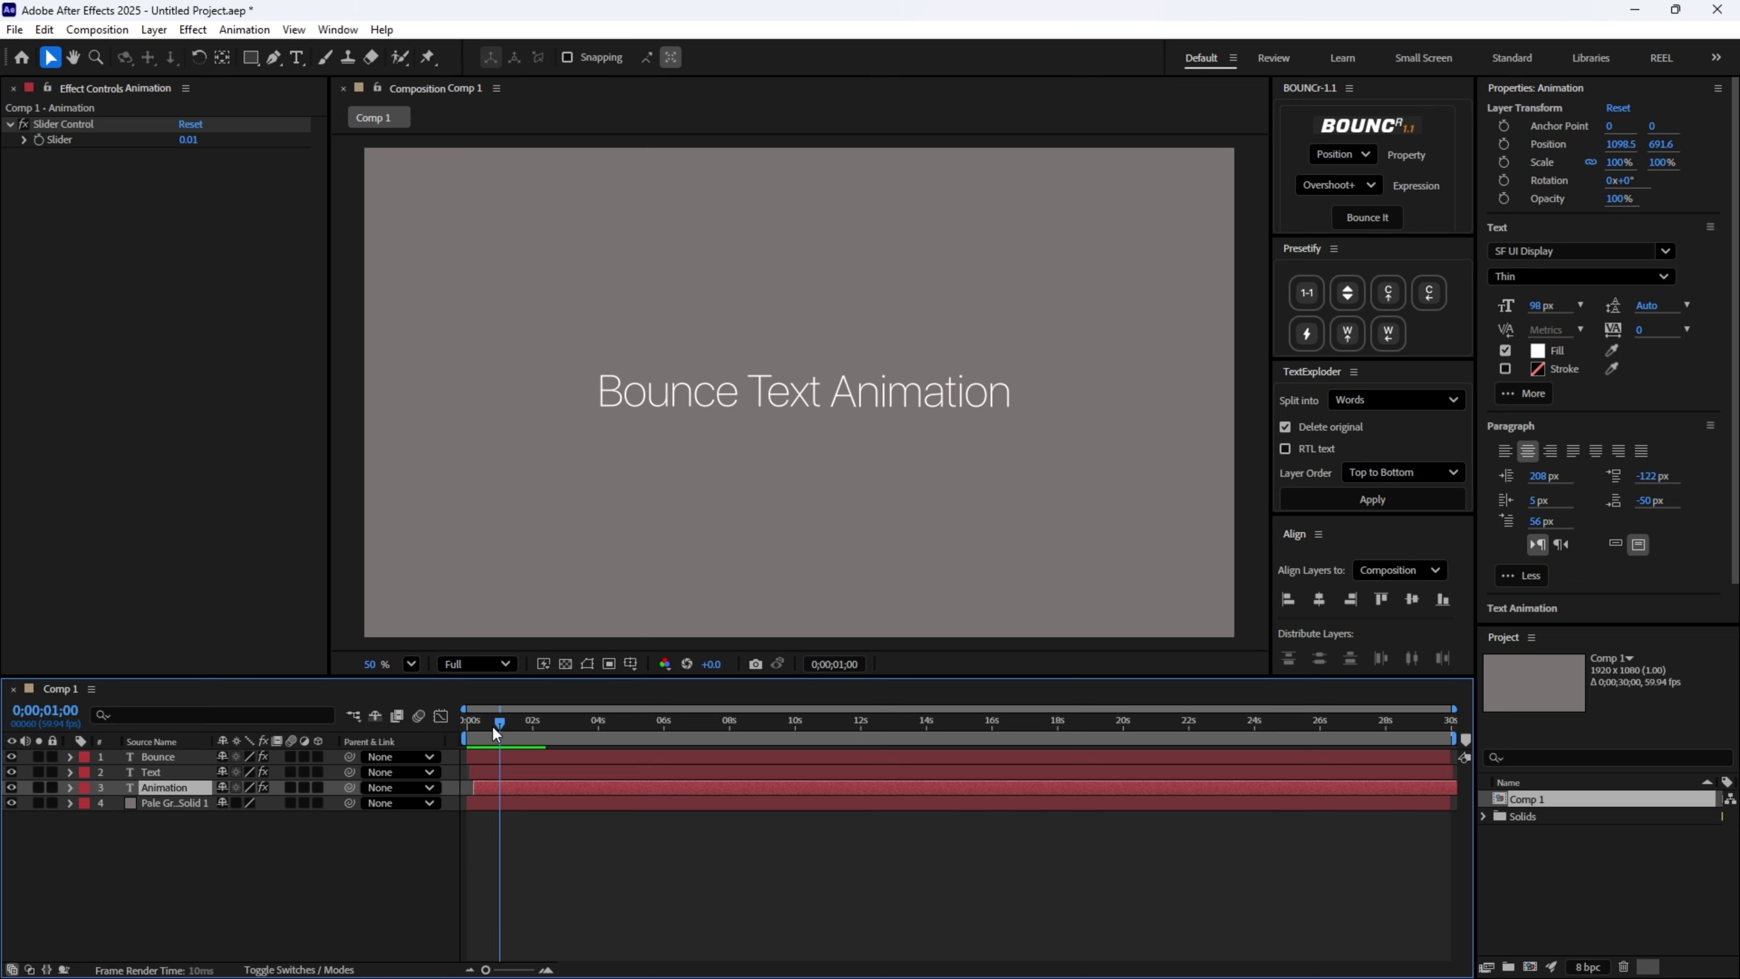